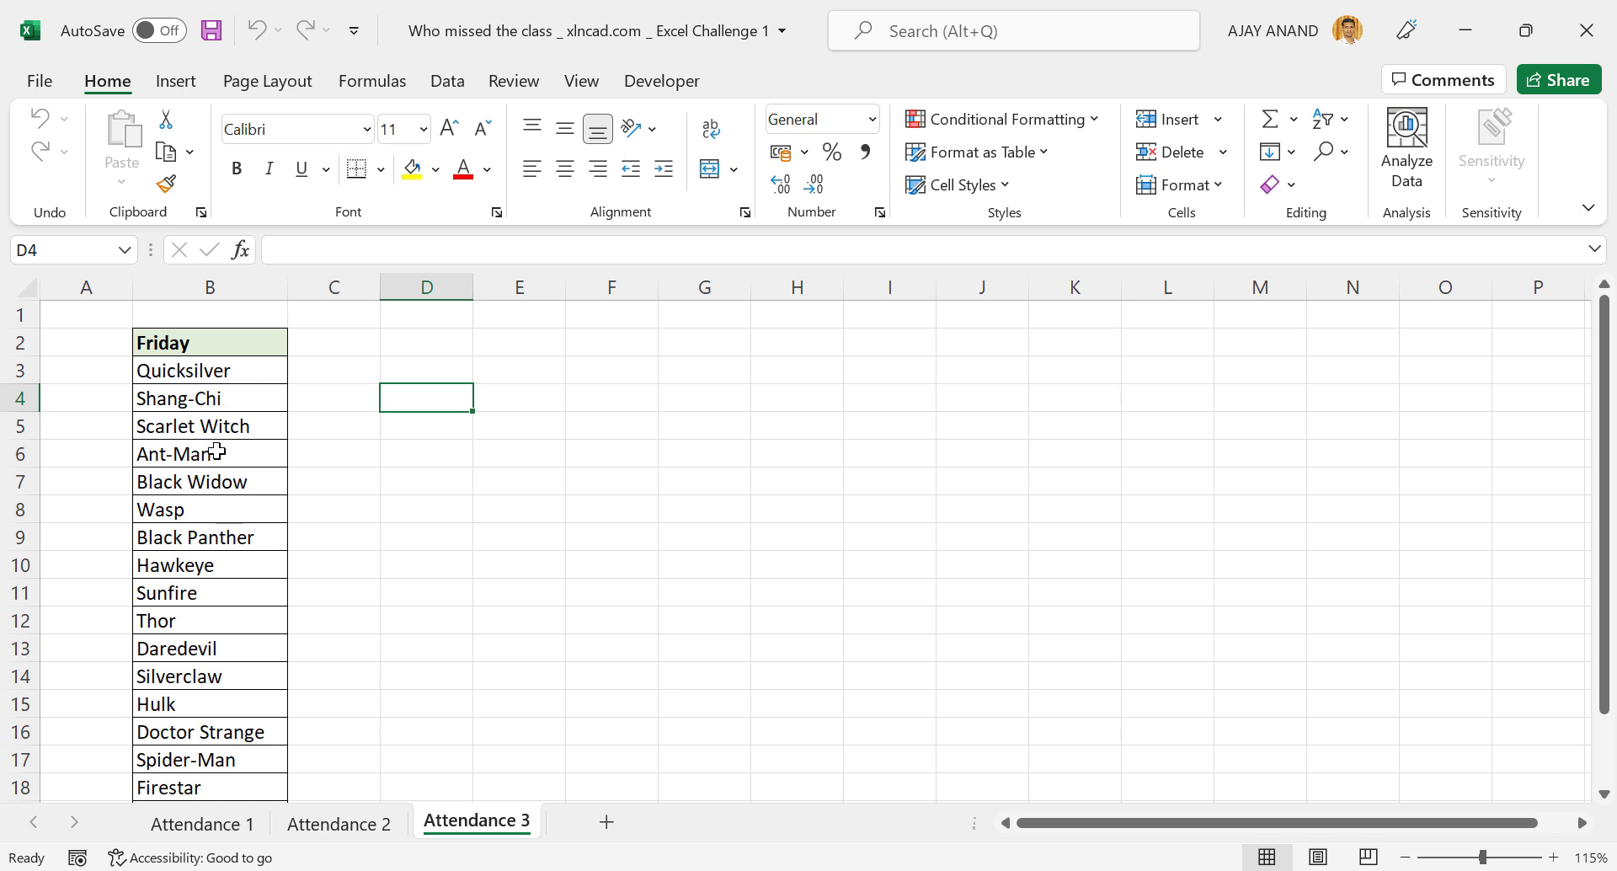
Step: Review the Monday, Tuesday and Friday name lists on the three attendance sheets
click(342, 824)
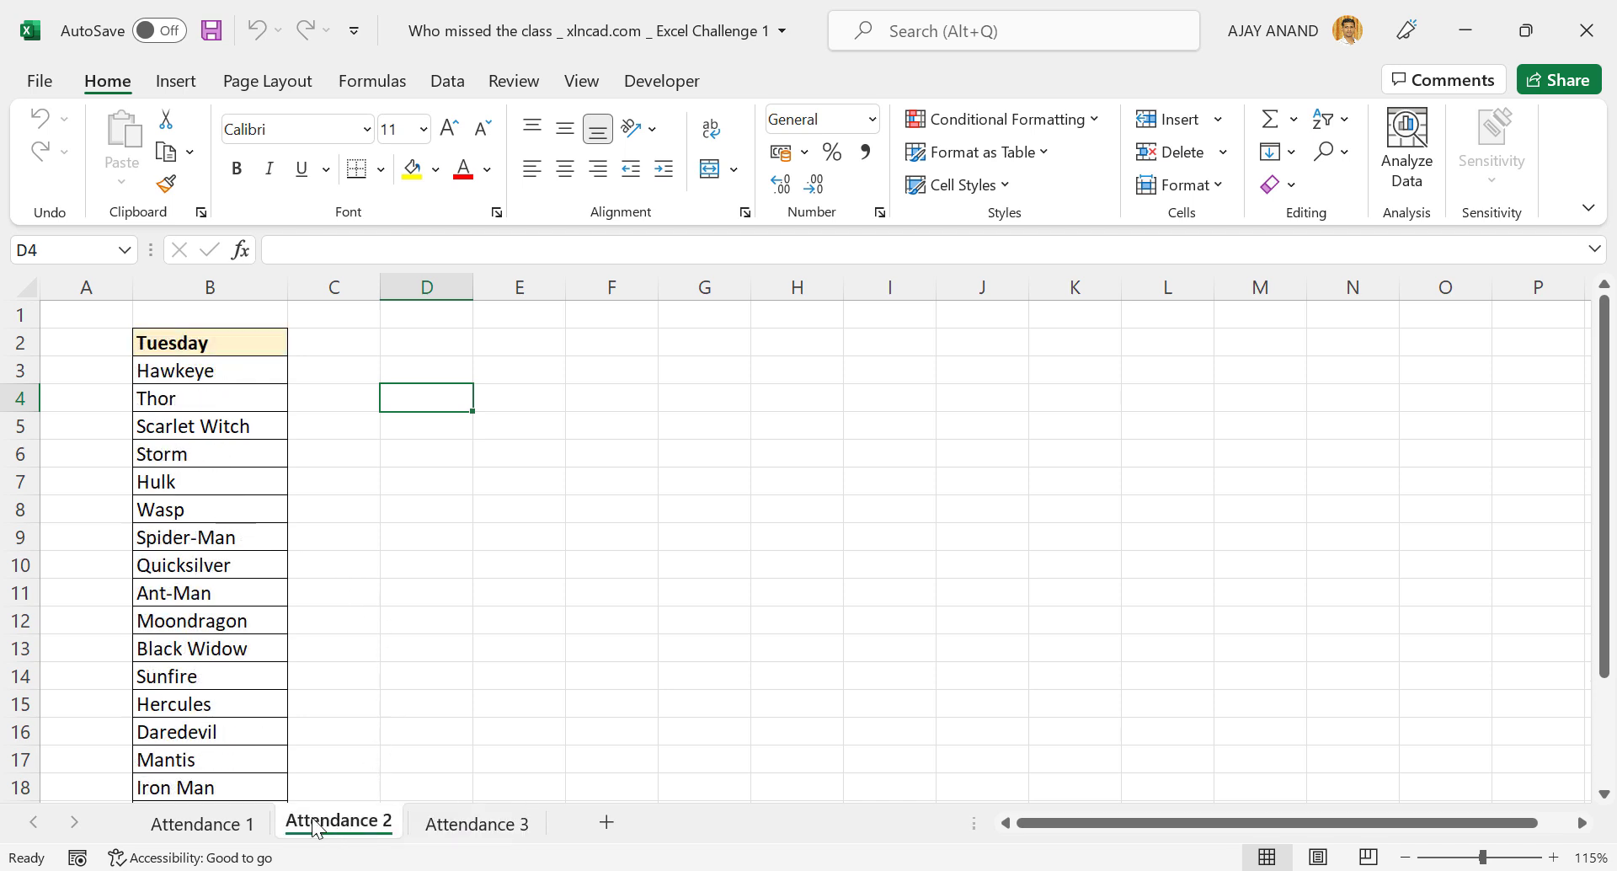
click(234, 826)
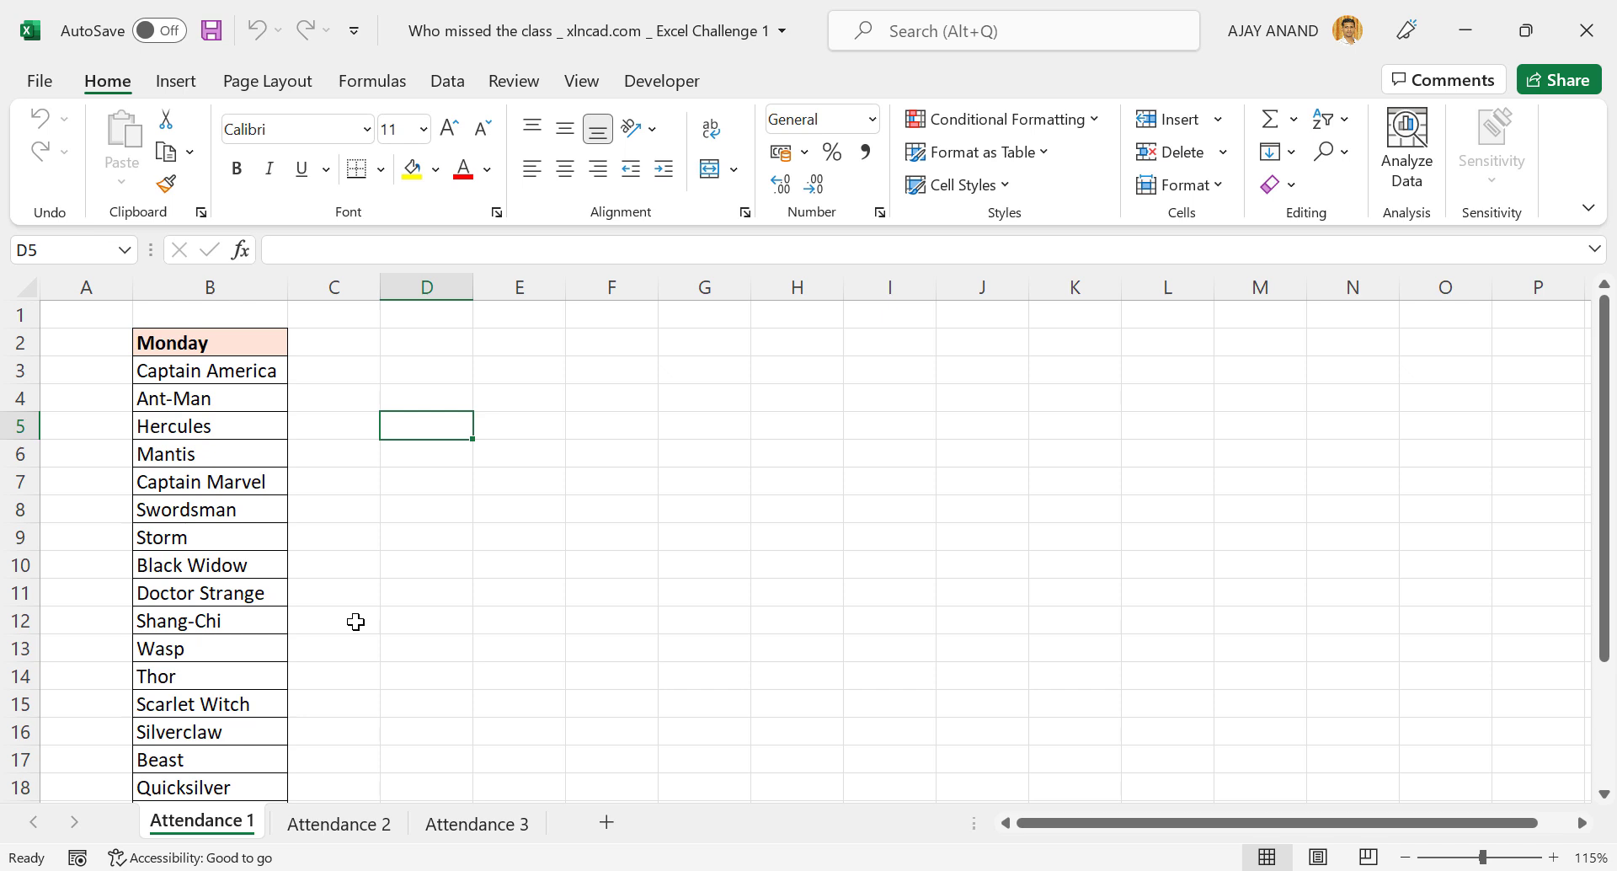
scroll(228, 524, down, 2)
scroll(229, 524, up, 2)
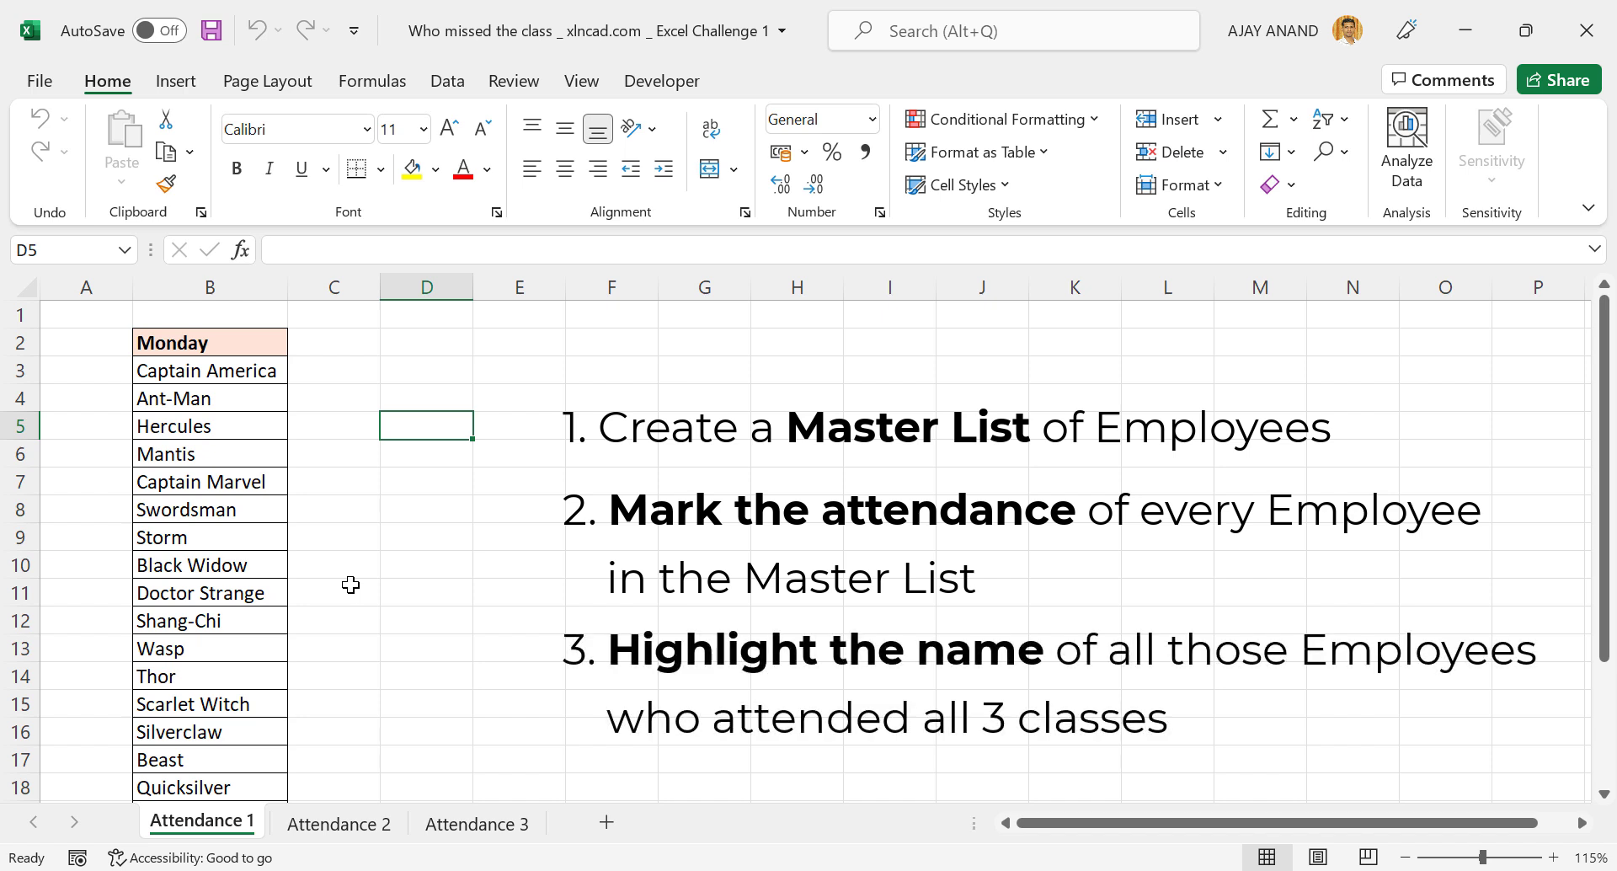
click(320, 822)
click(446, 826)
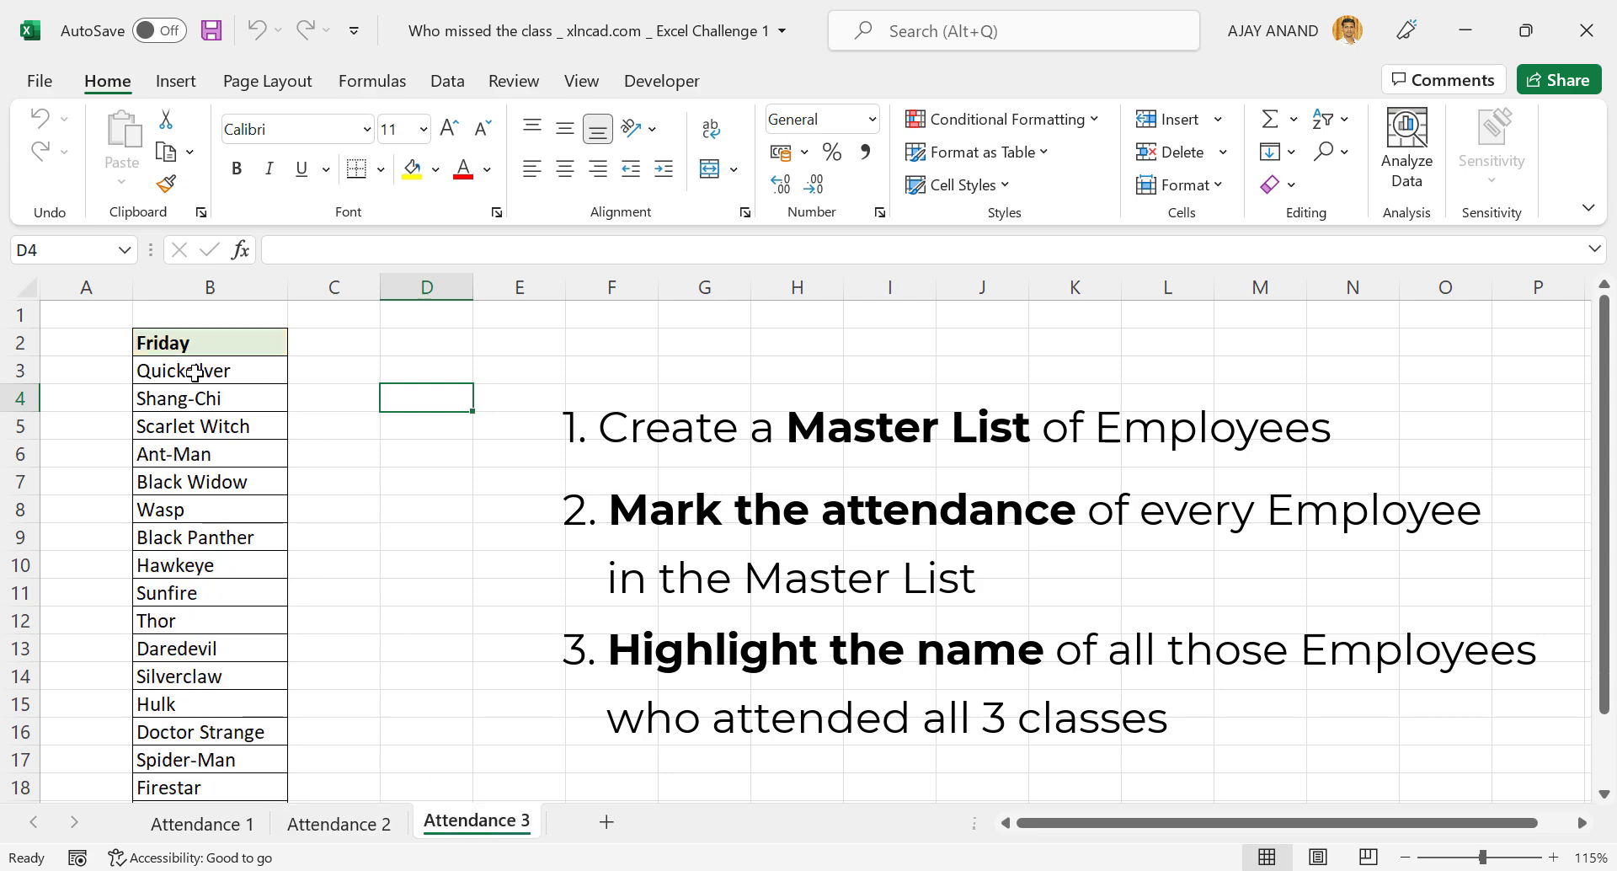
click(195, 823)
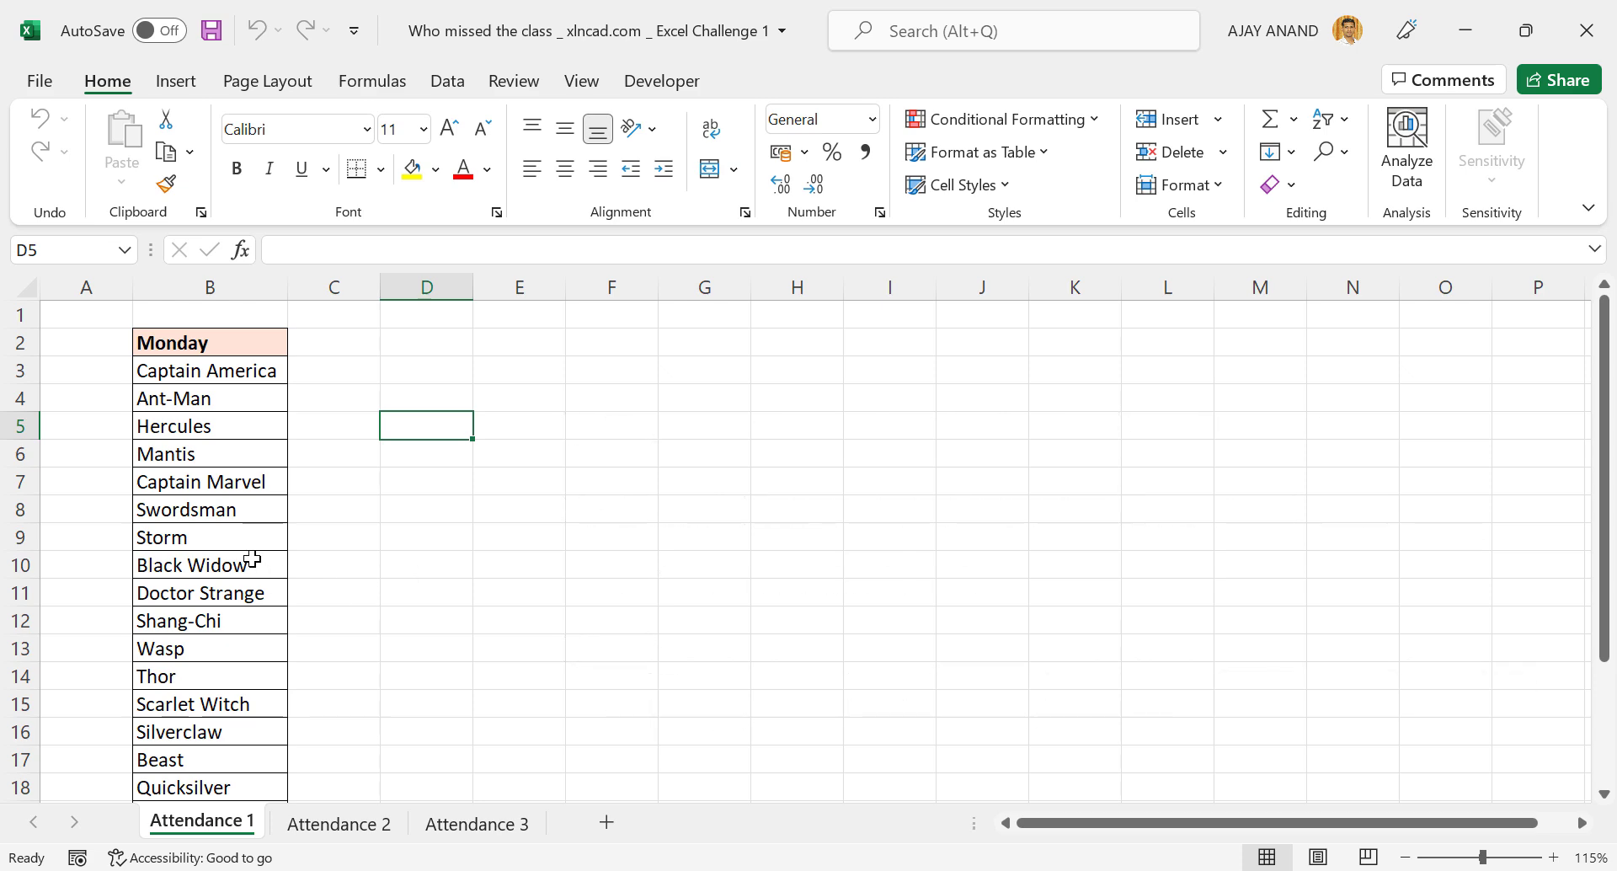
scroll(219, 436, down, 3)
scroll(221, 541, up, 3)
Step: Add a new blank worksheet and place it after the Attendance 3 sheet
click(607, 822)
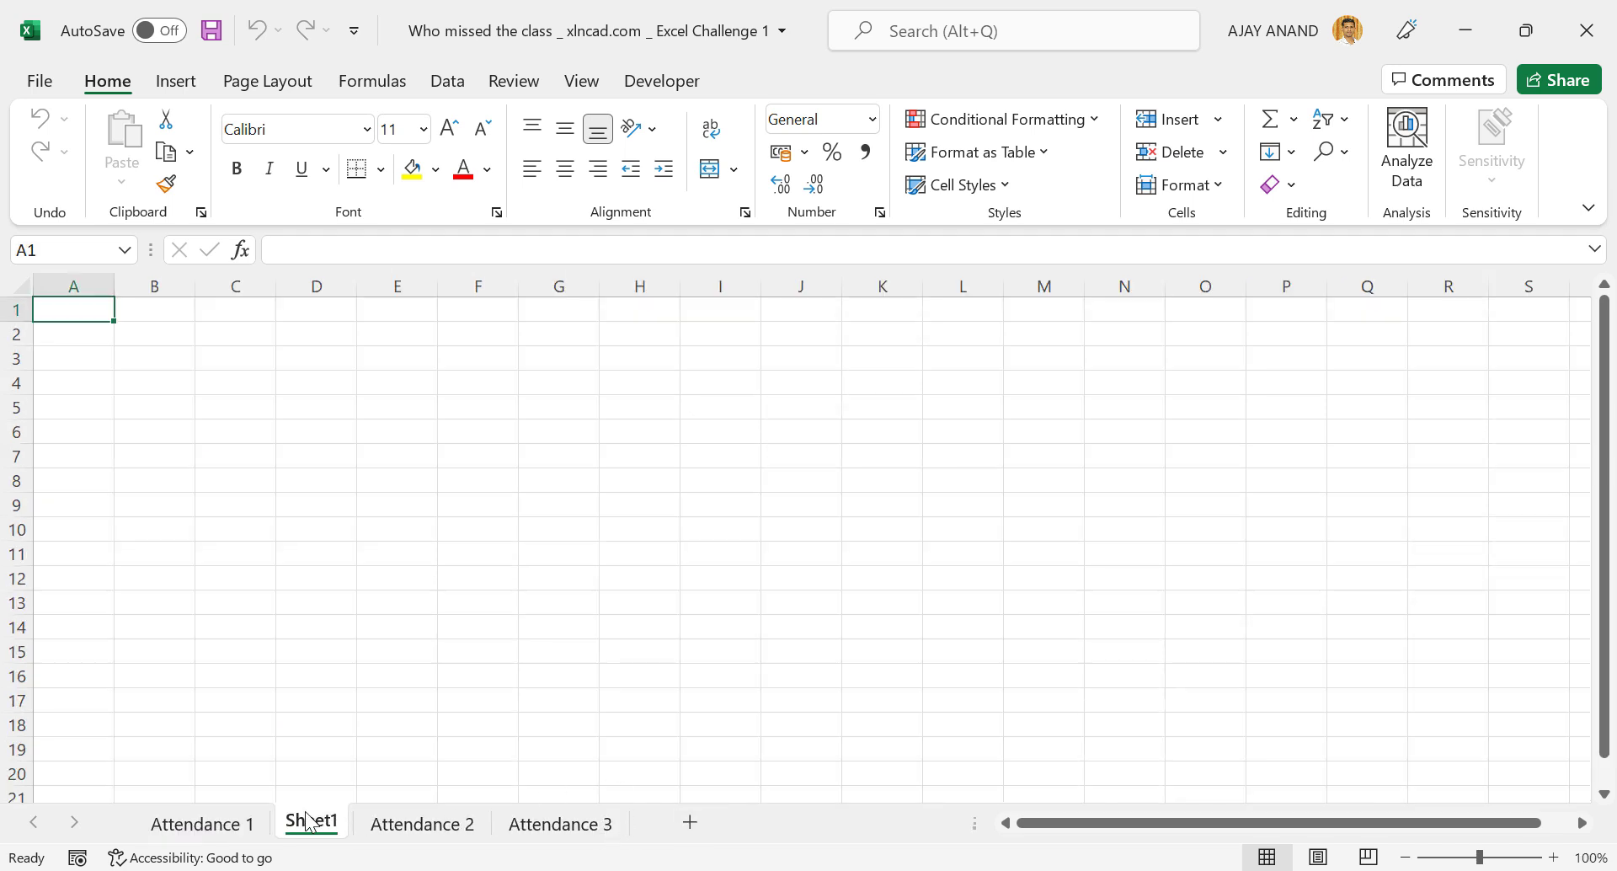
drag(309, 828, 653, 827)
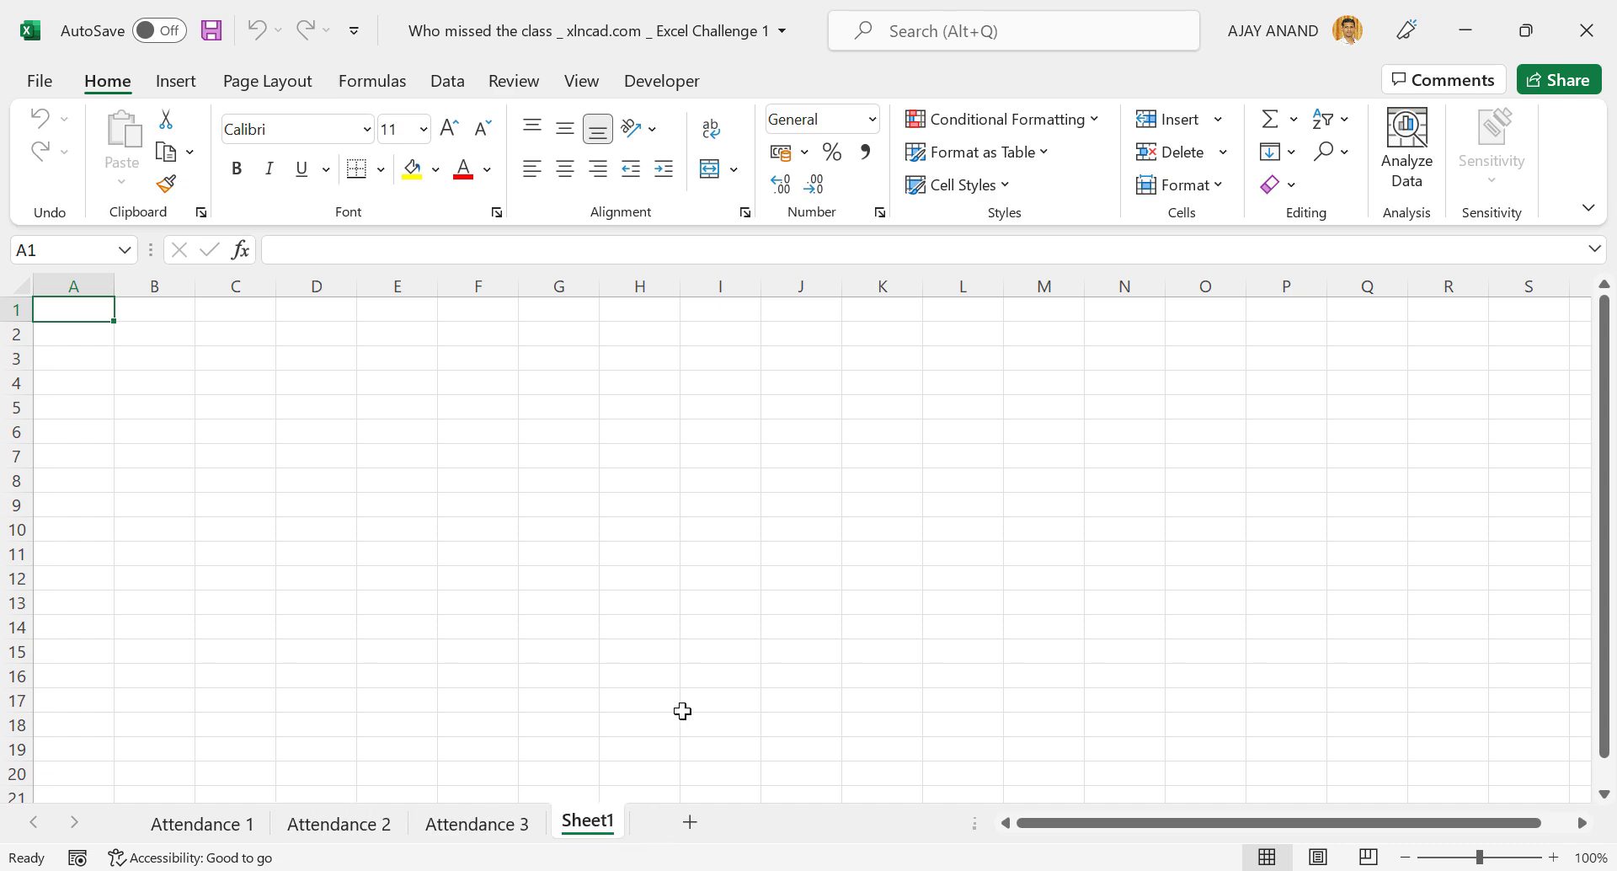
Step: Copy all the Monday names without the header from Attendance 1 and paste them into Sheet1 starting at B3
click(223, 826)
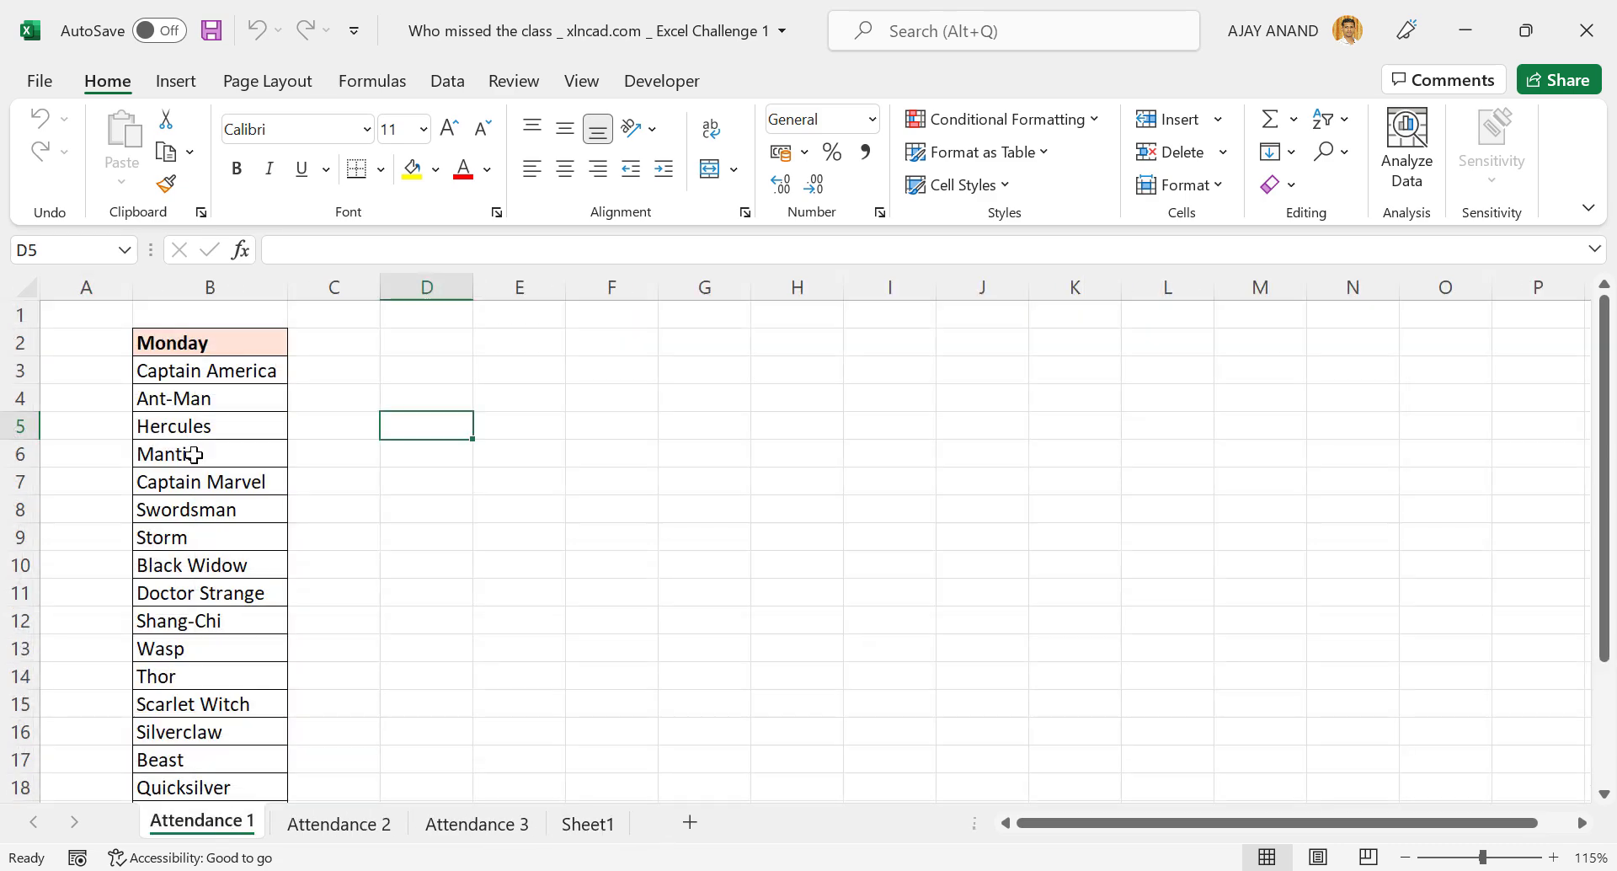
scroll(253, 458, down, 4)
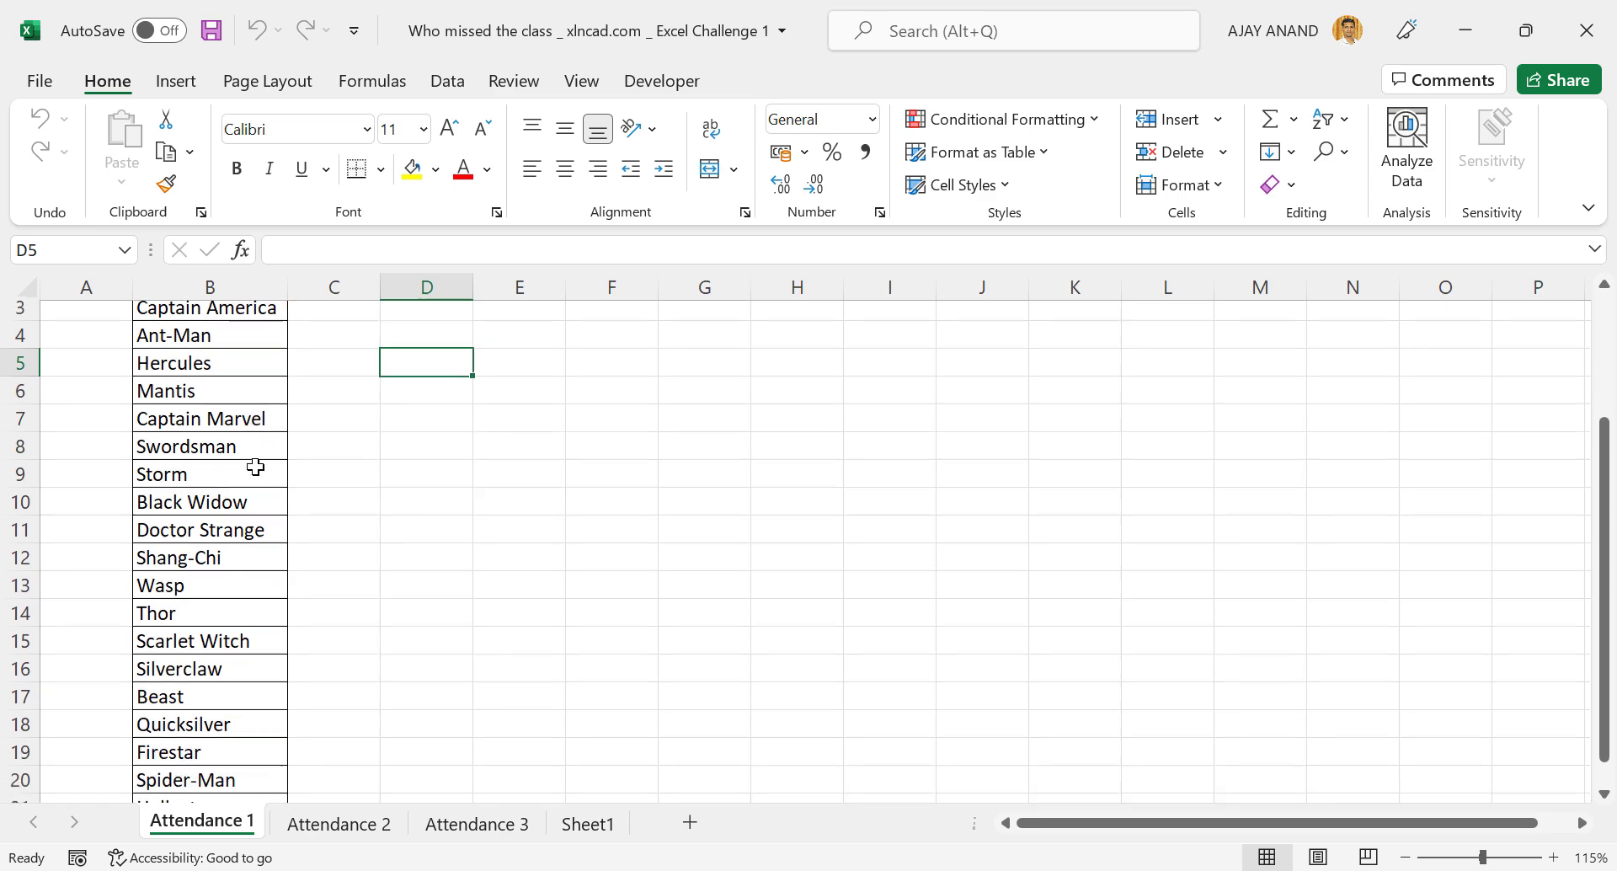
scroll(257, 548, up, 4)
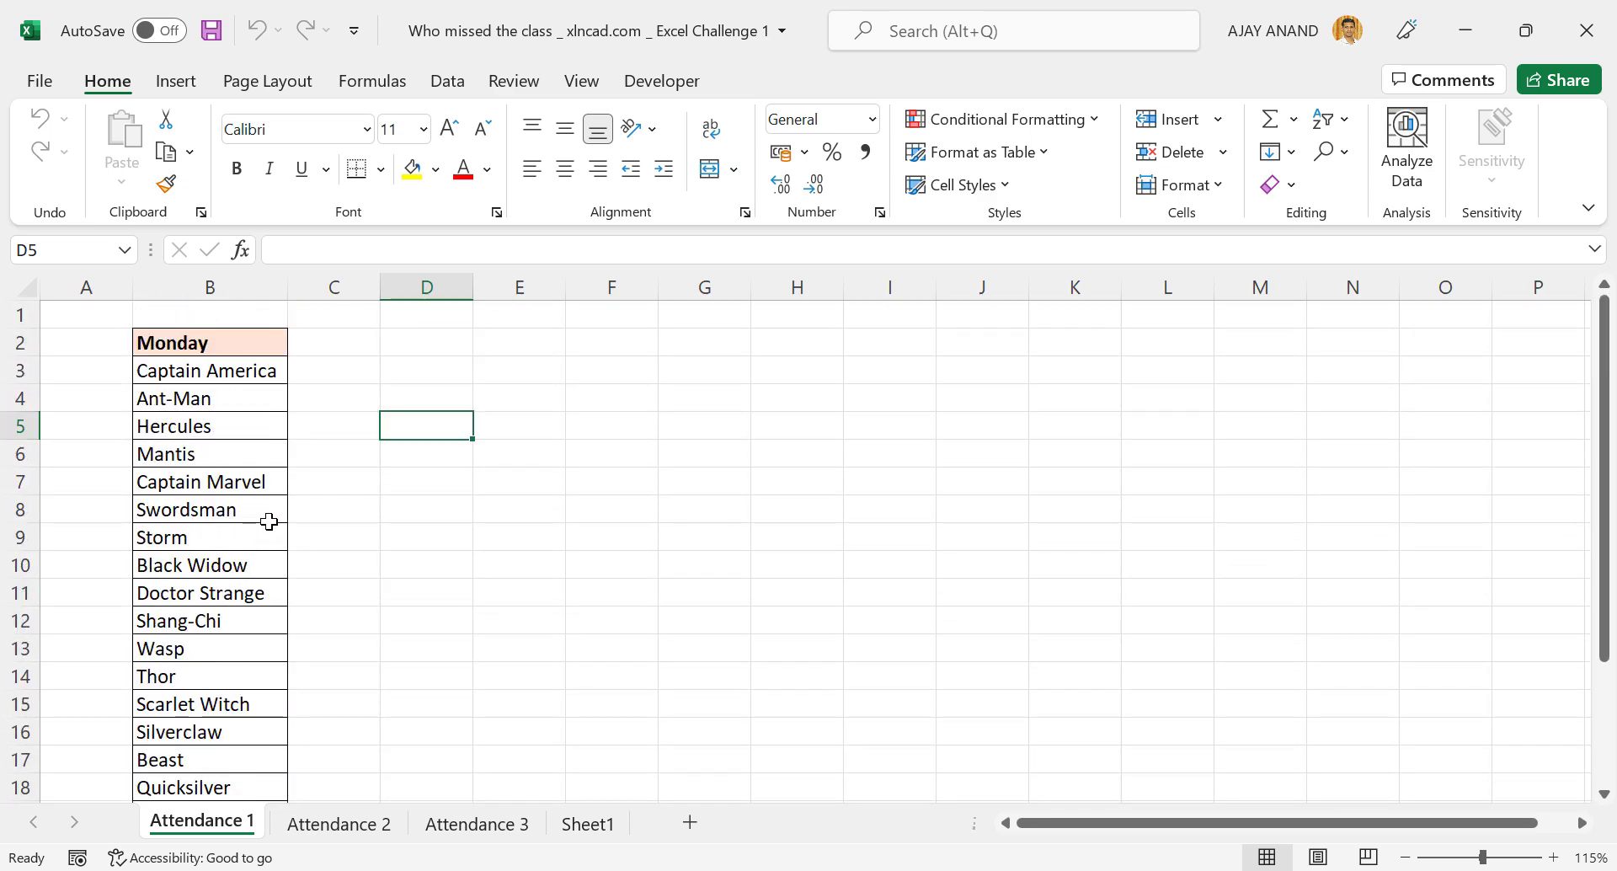
drag(245, 370, 218, 758)
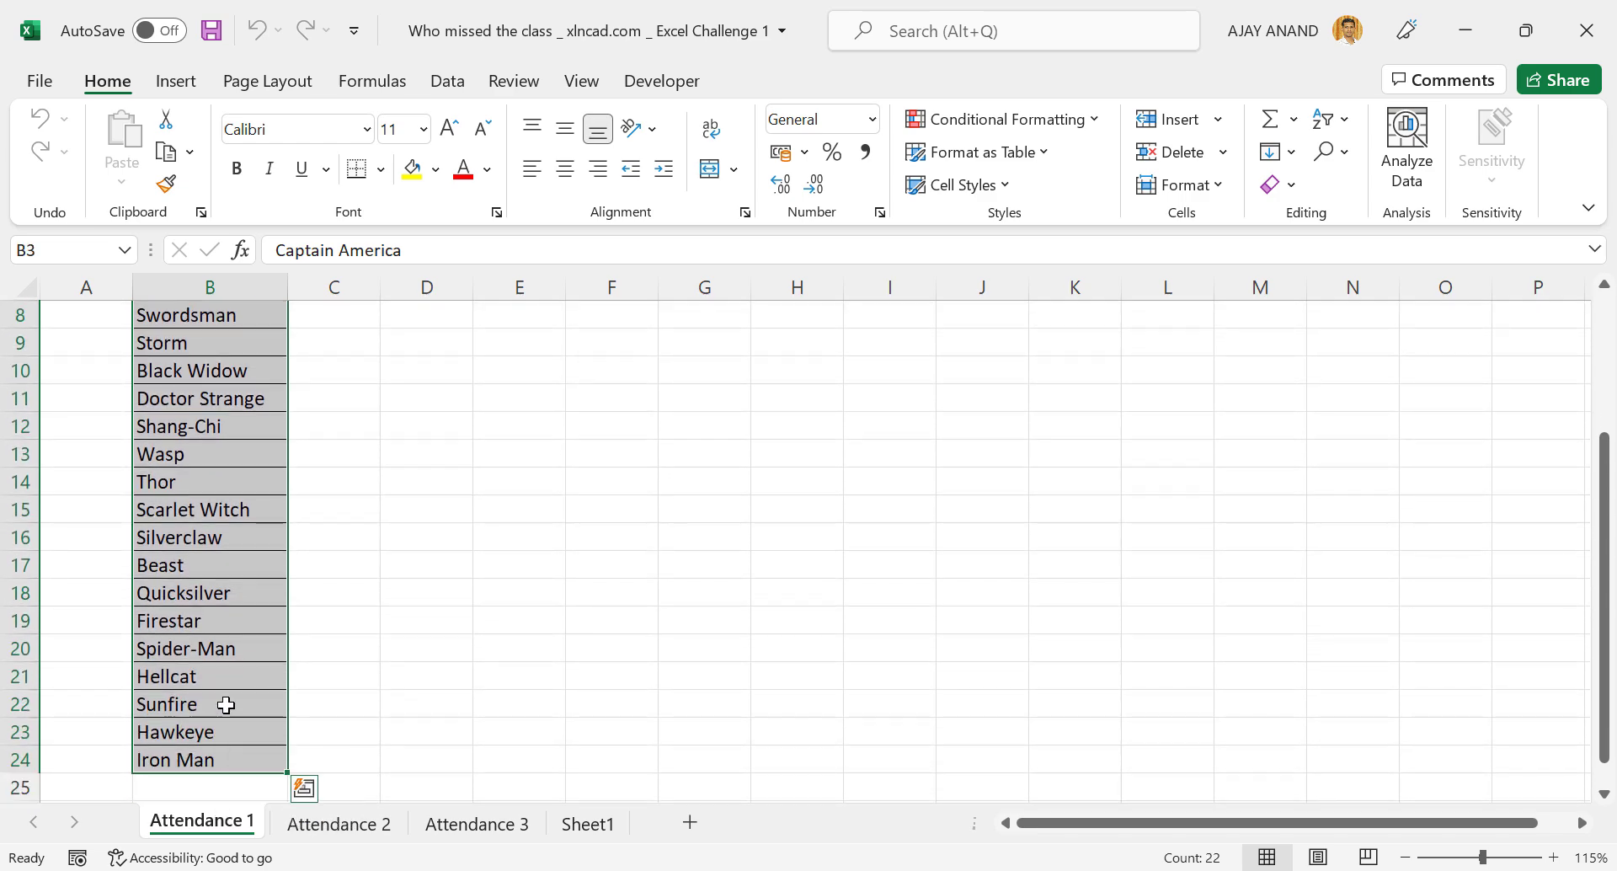
right_click(221, 510)
click(332, 105)
click(589, 824)
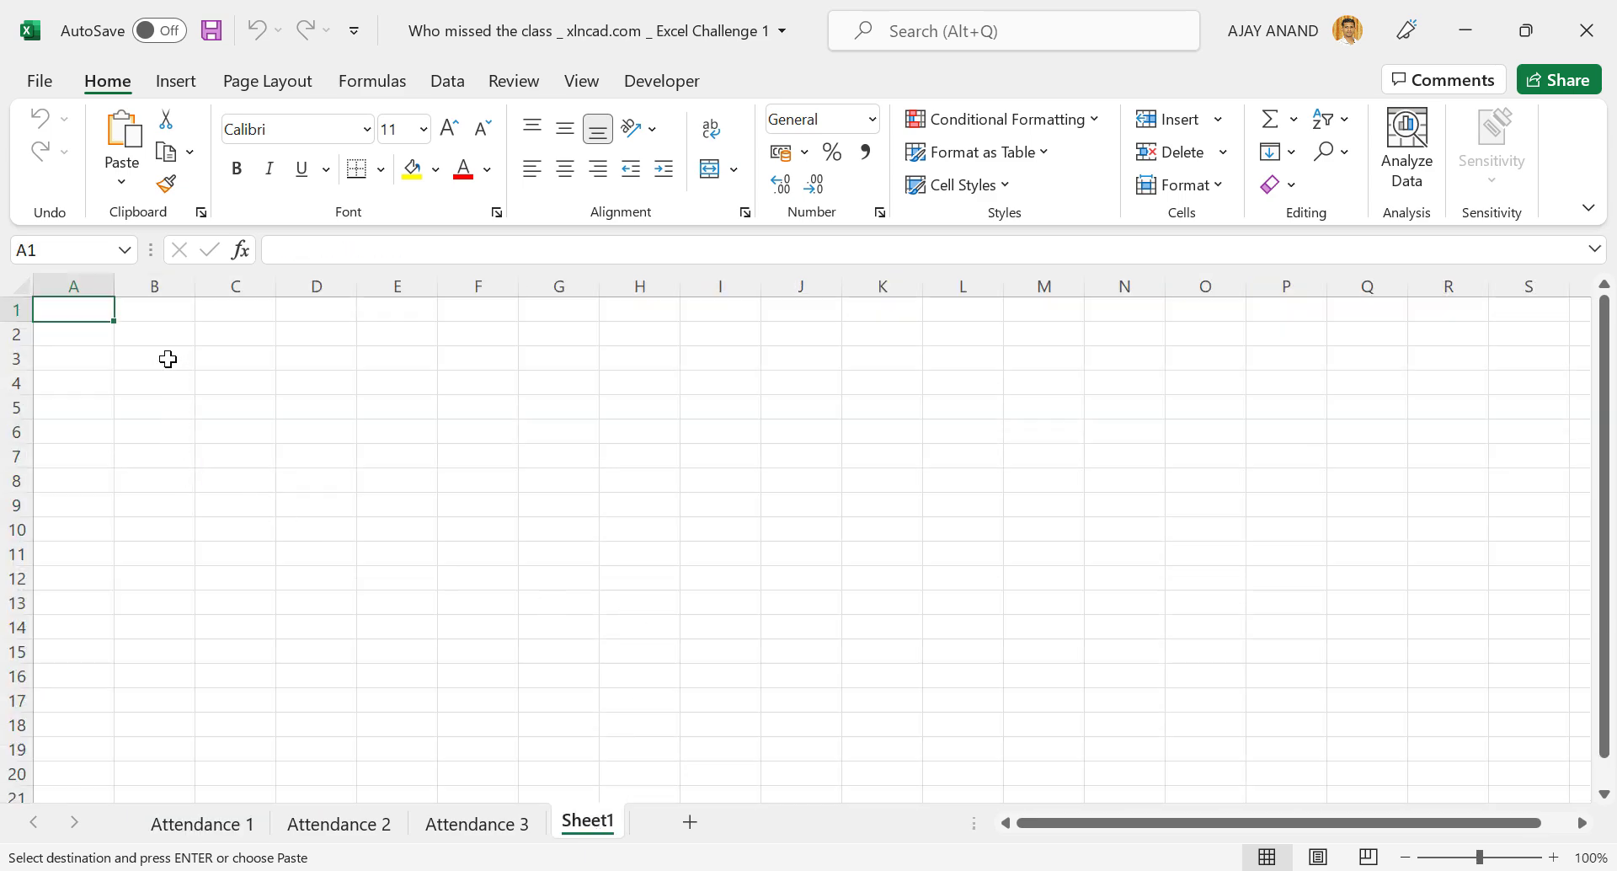
click(167, 359)
right_click(168, 358)
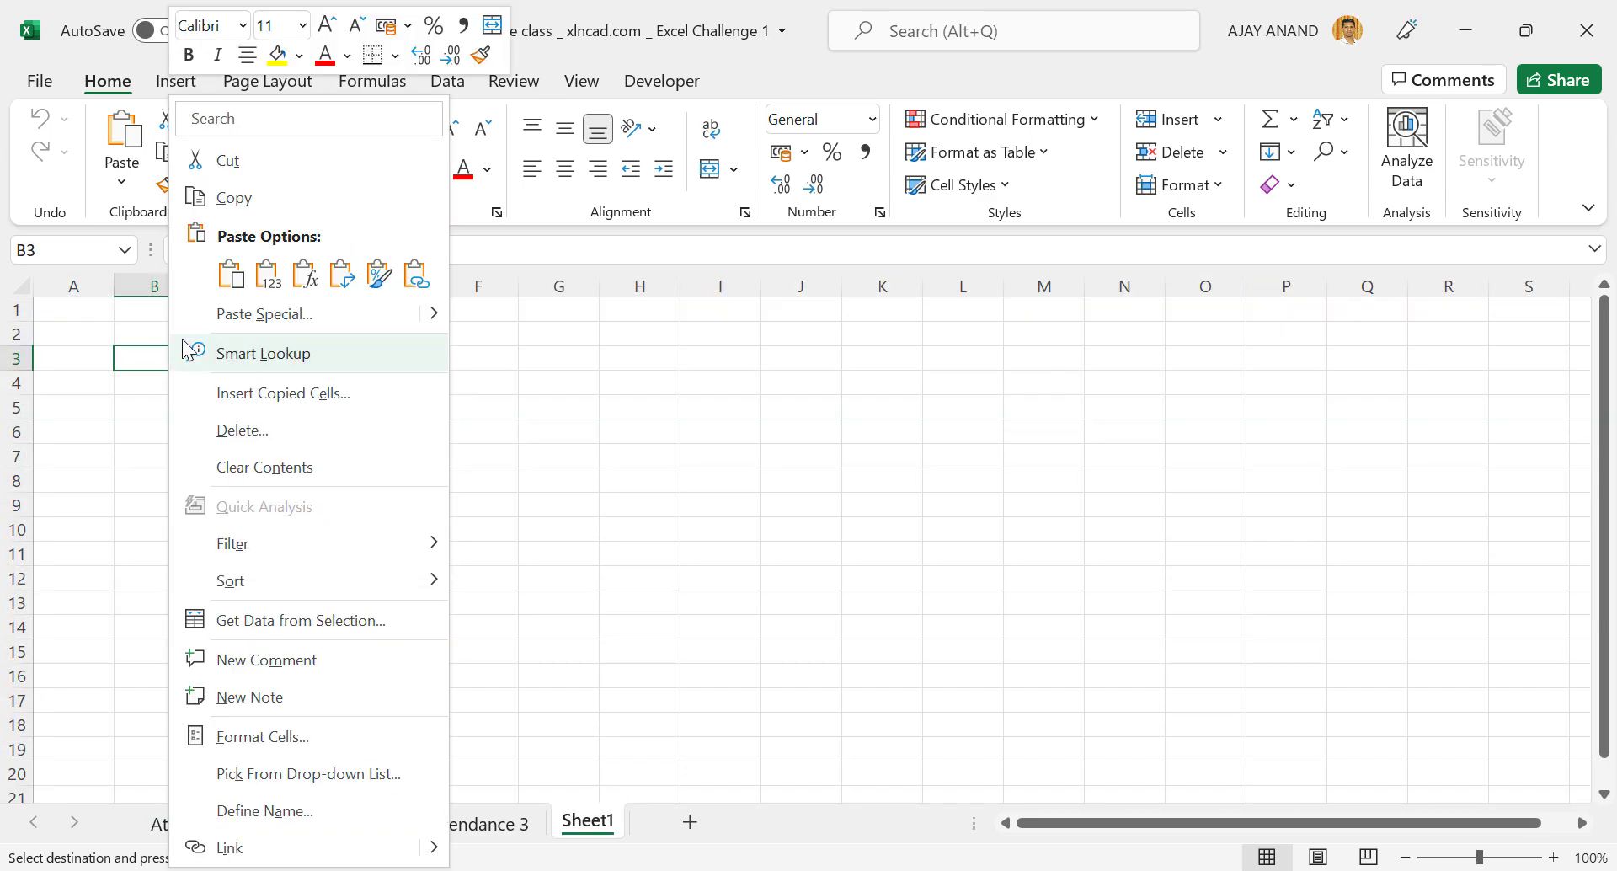
click(226, 276)
Step: Widen column B on Sheet1 to fit the names and set the sheet zoom to 120%
drag(195, 287, 263, 287)
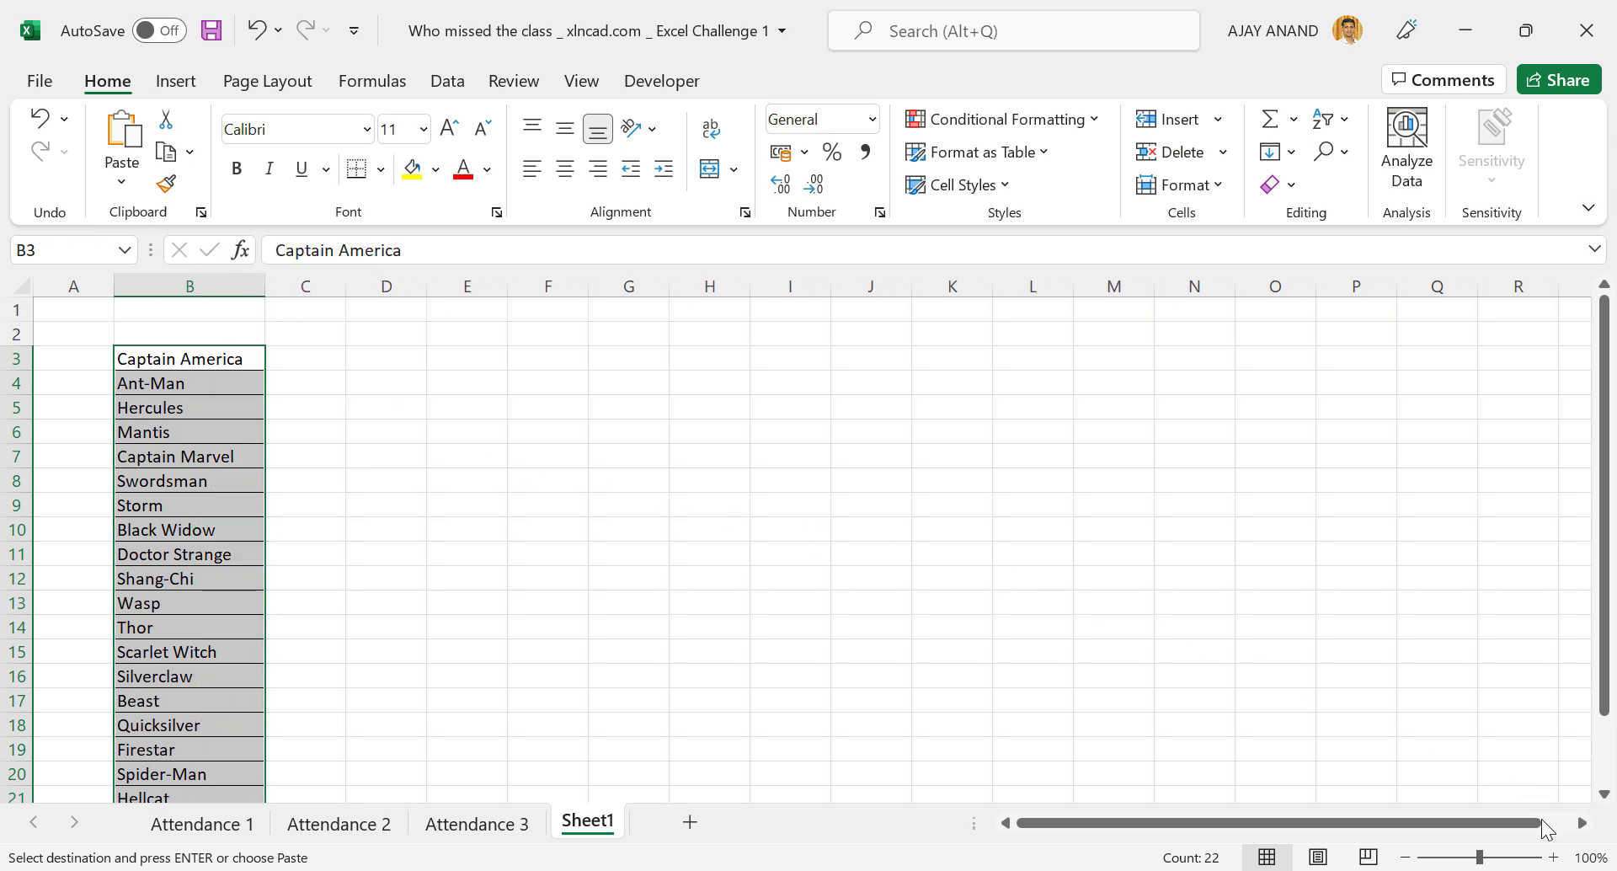
click(1554, 857)
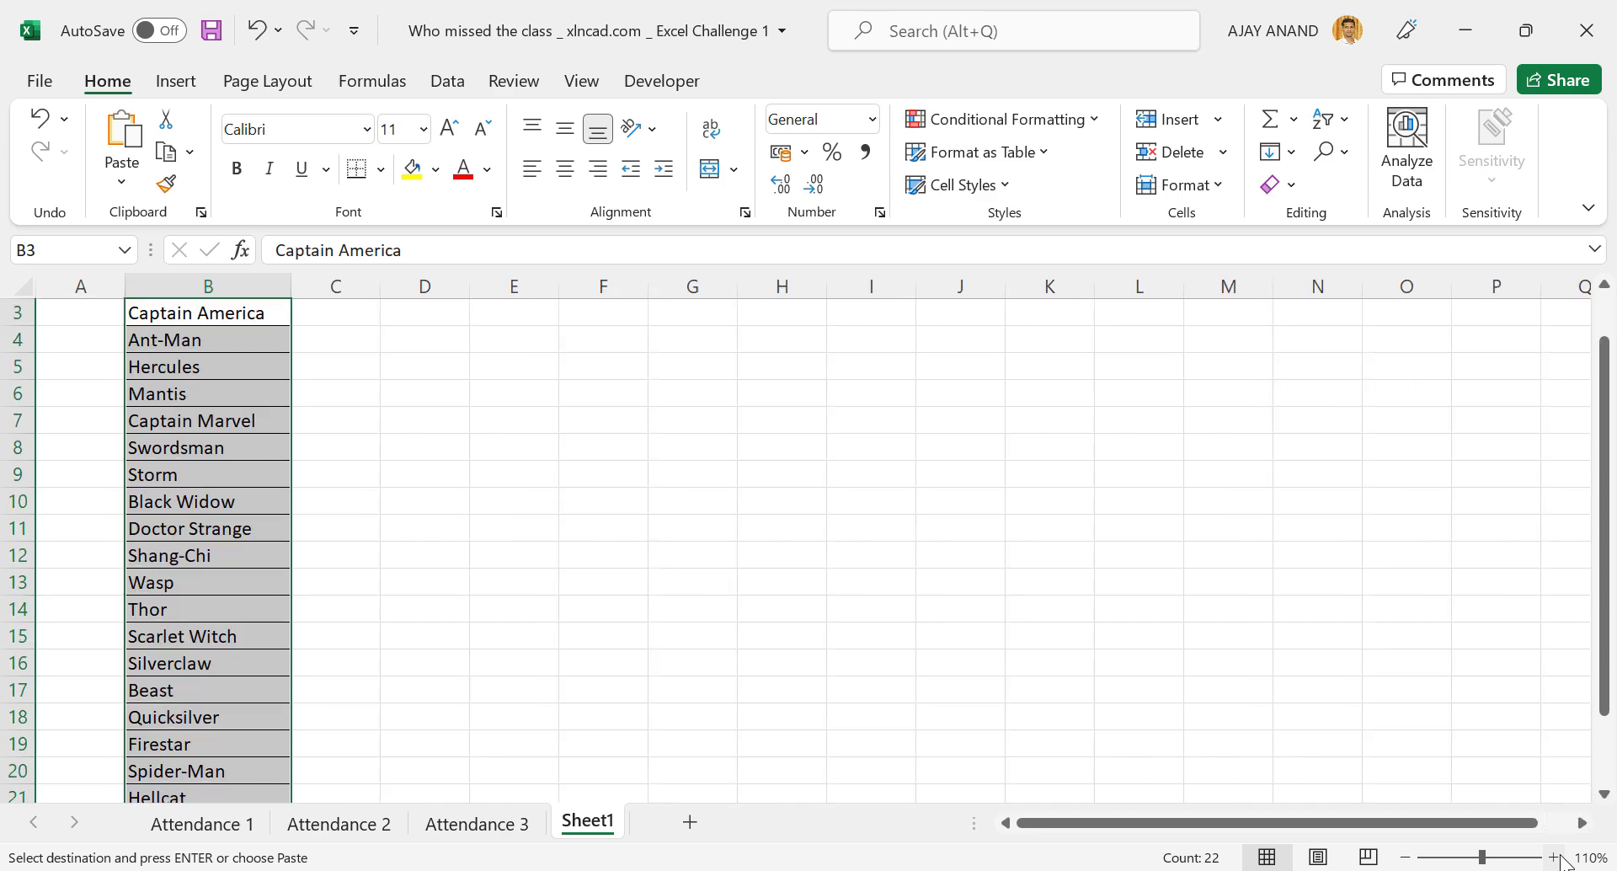
click(1555, 857)
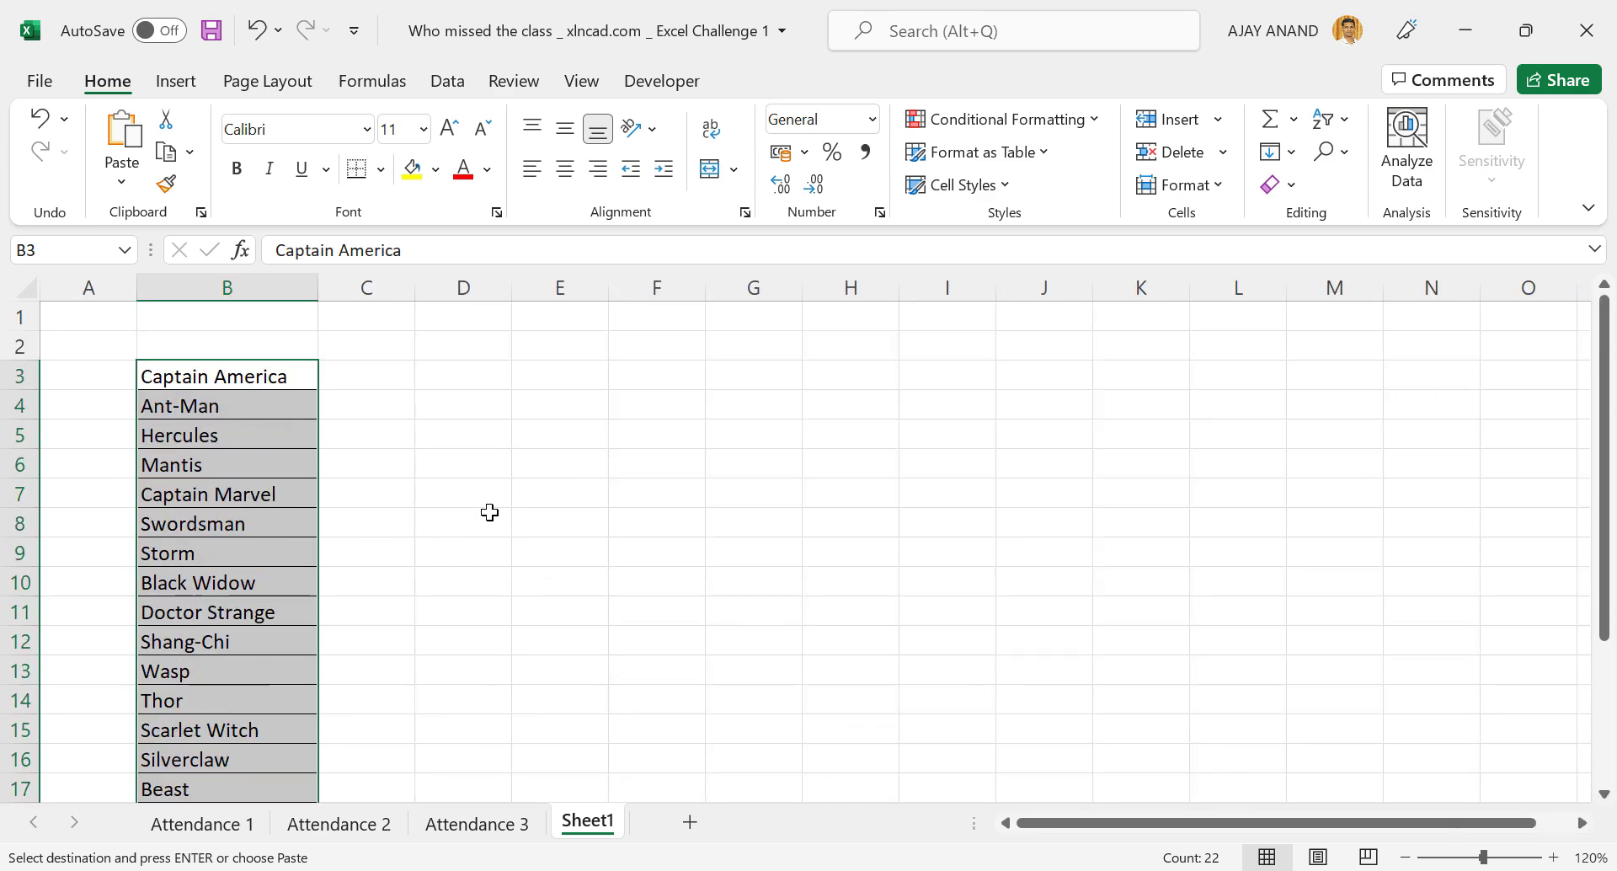
Step: Copy all the Tuesday names from Attendance 2 and paste them below the Monday names on Sheet1 at B25
click(339, 823)
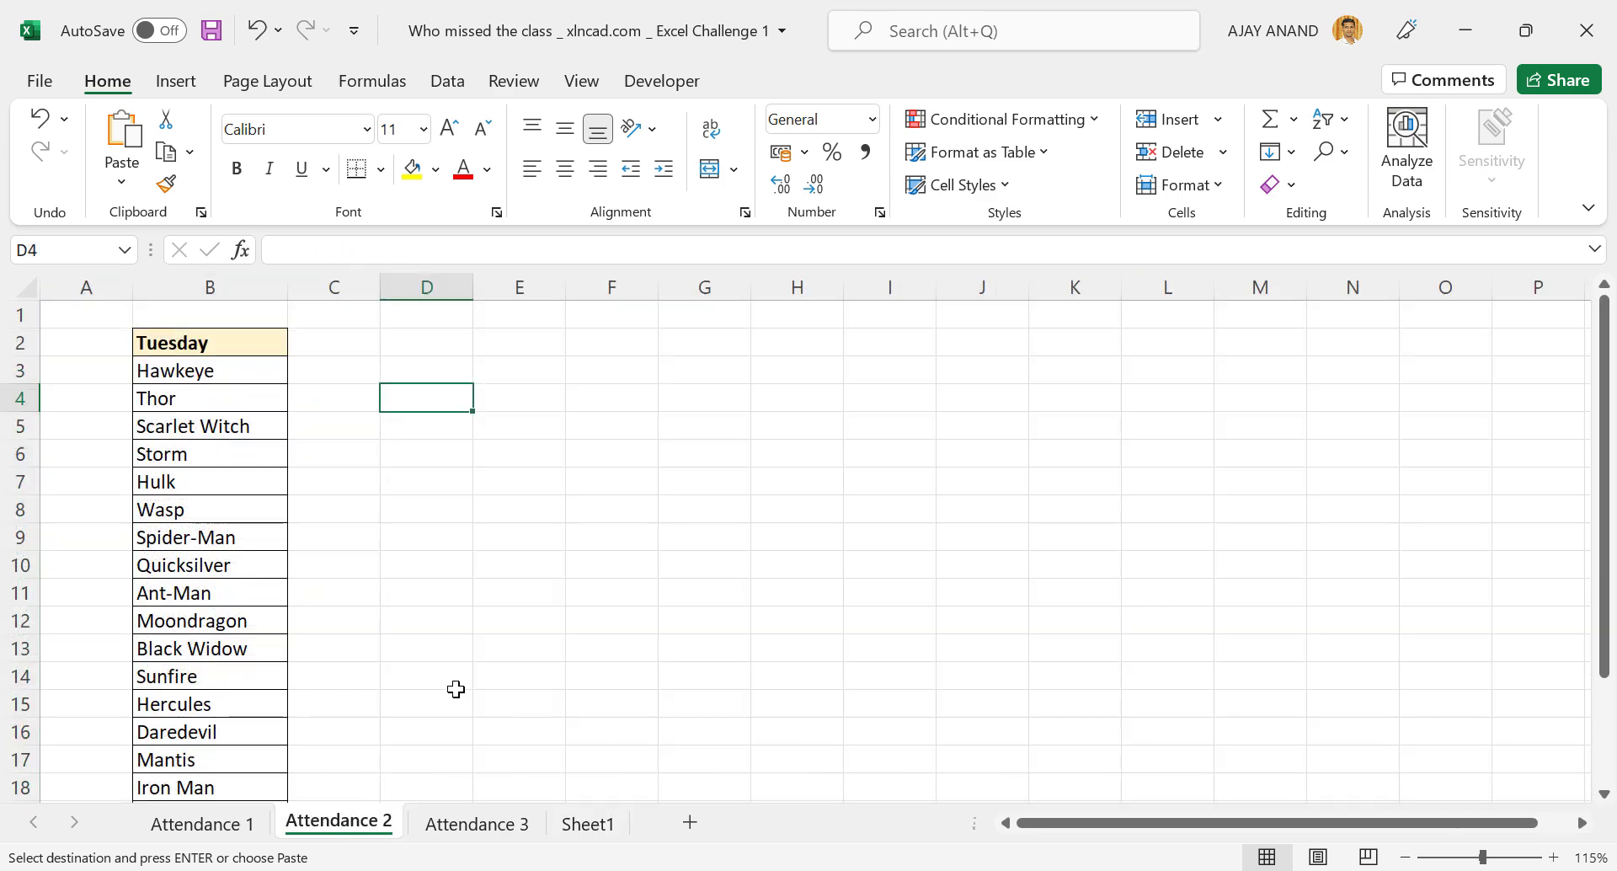
scroll(210, 505, down, 3)
scroll(216, 588, up, 3)
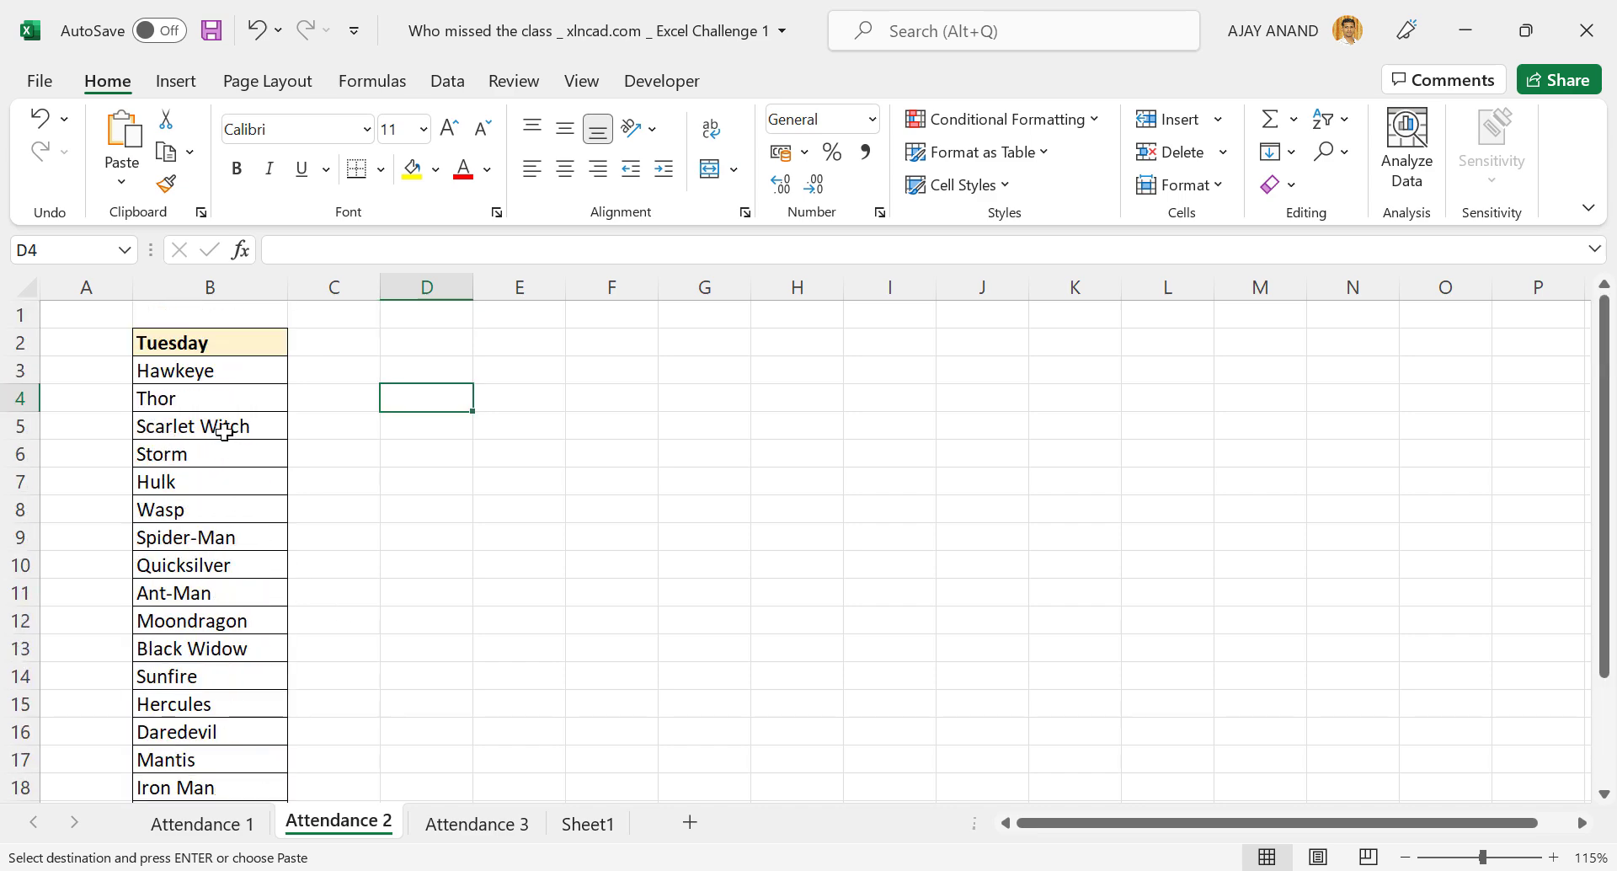
click(195, 372)
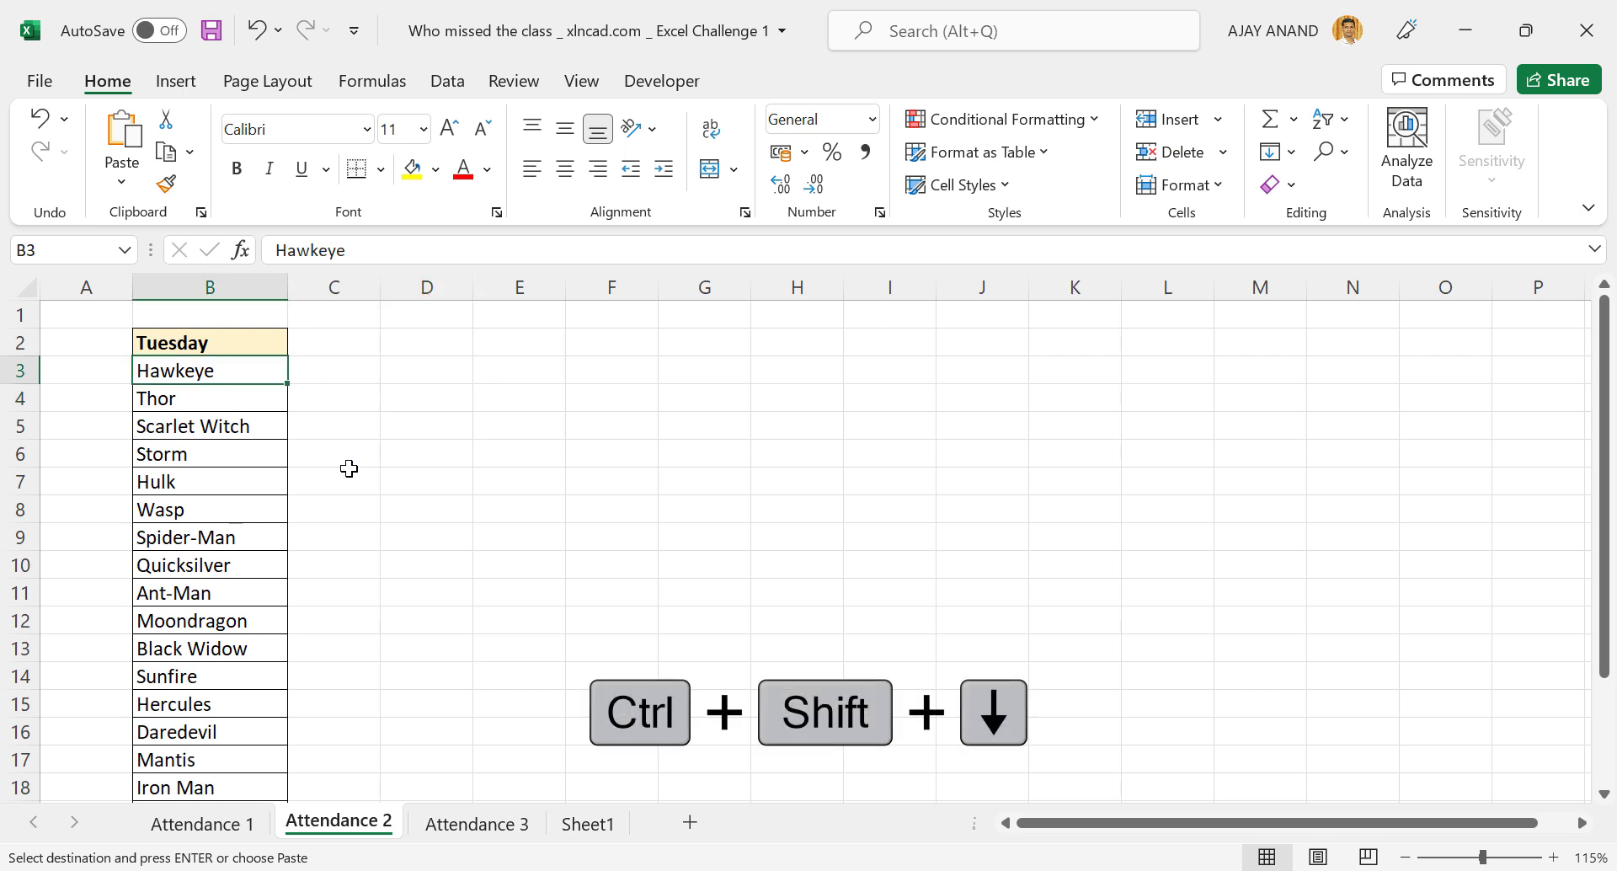
key(ctrl+shift+Down)
scroll(386, 478, down, 2)
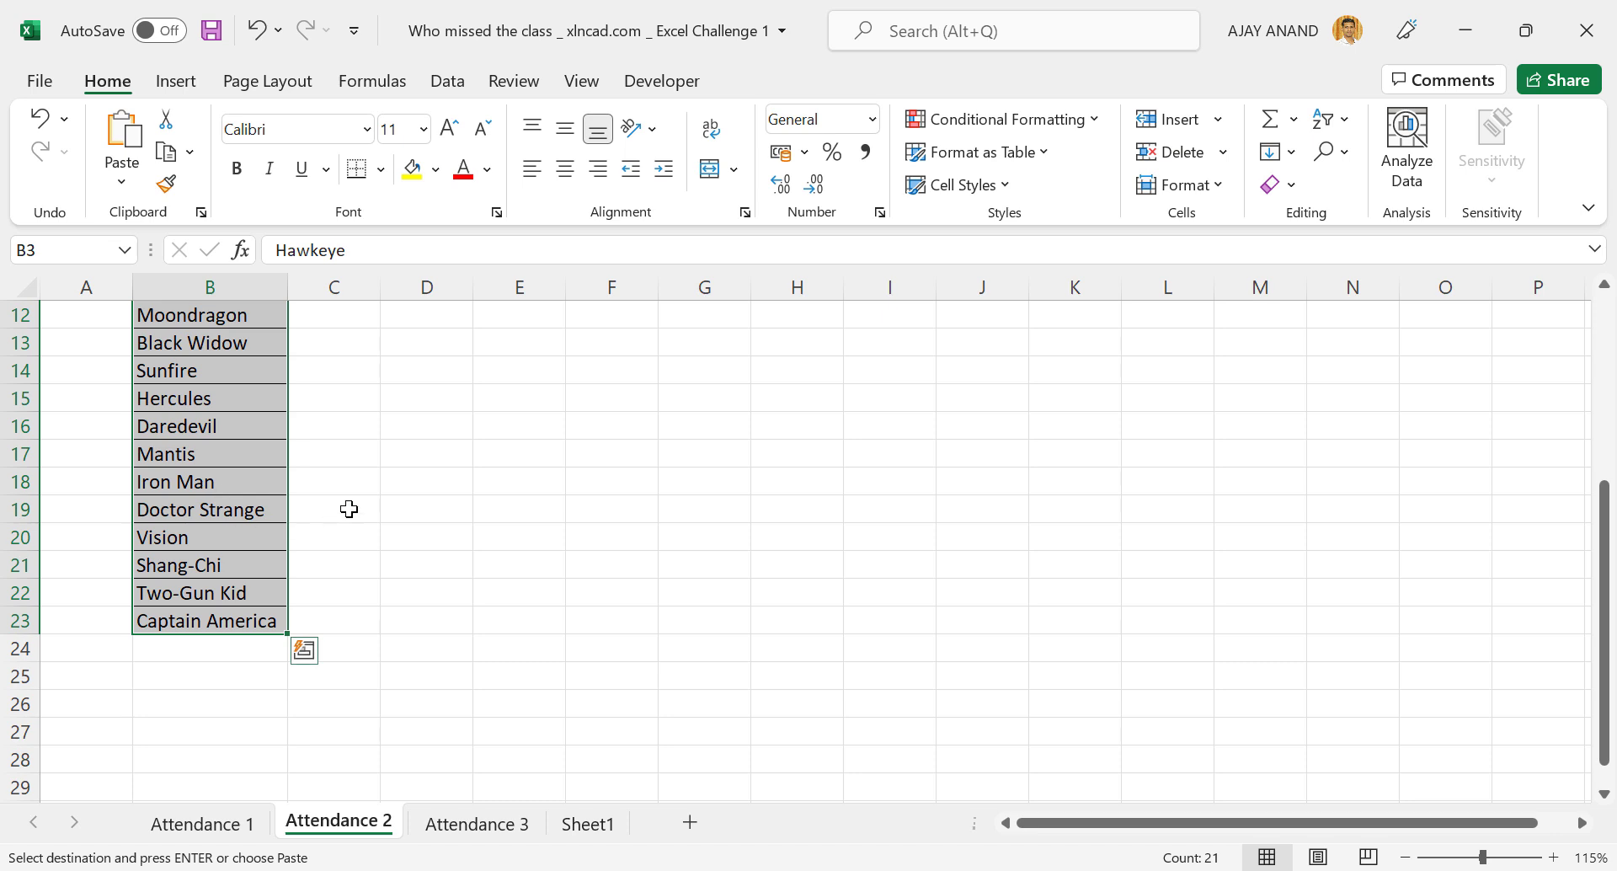
key(ctrl+c)
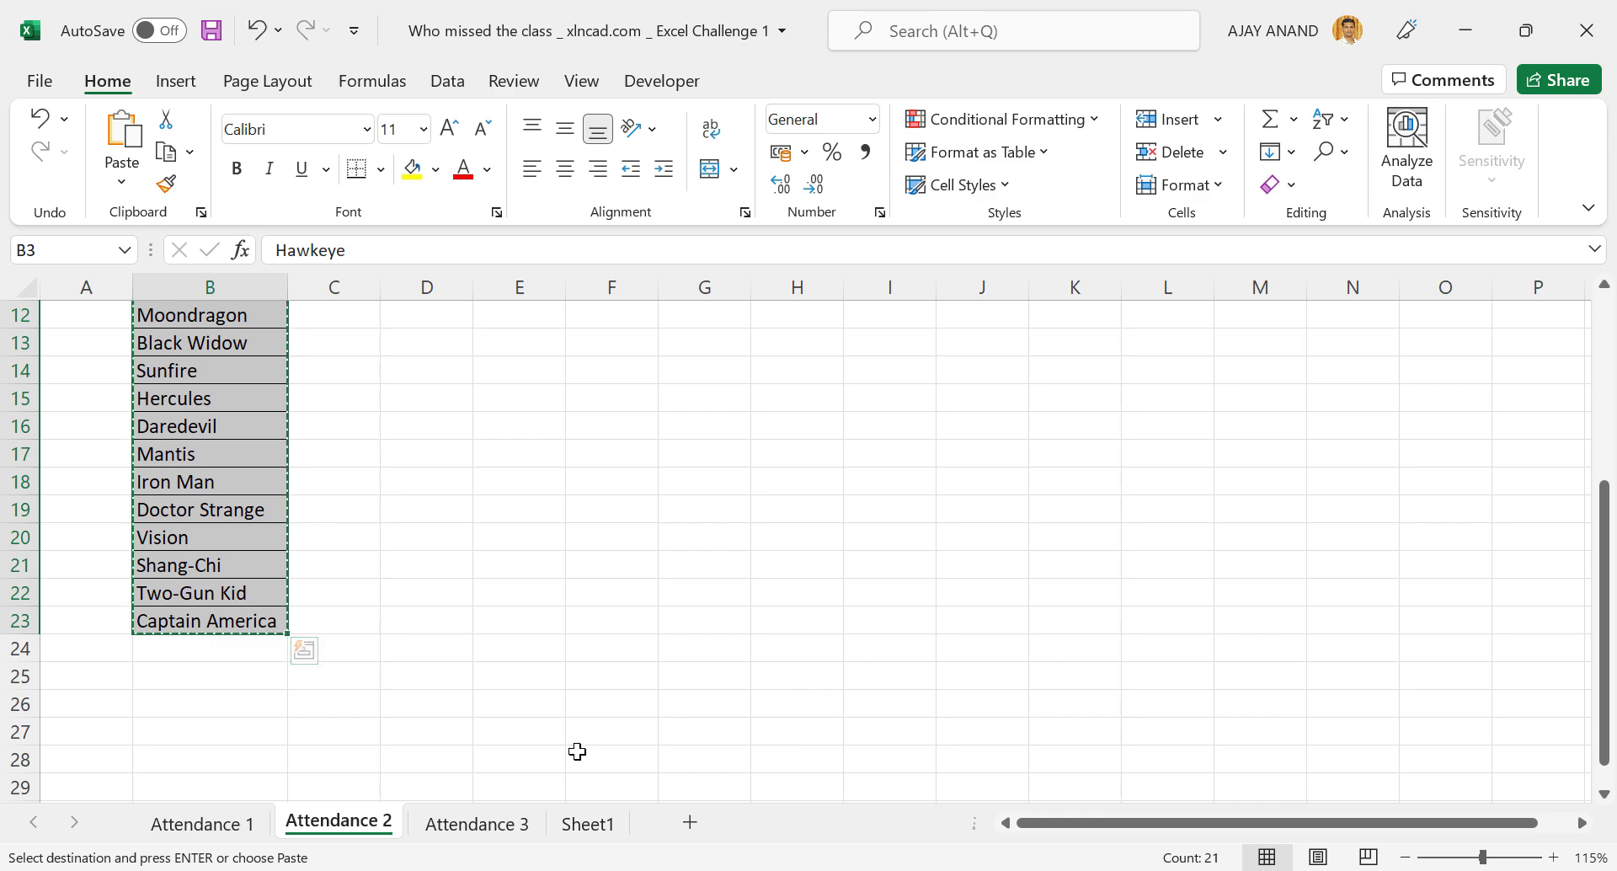
click(596, 825)
scroll(192, 542, down, 6)
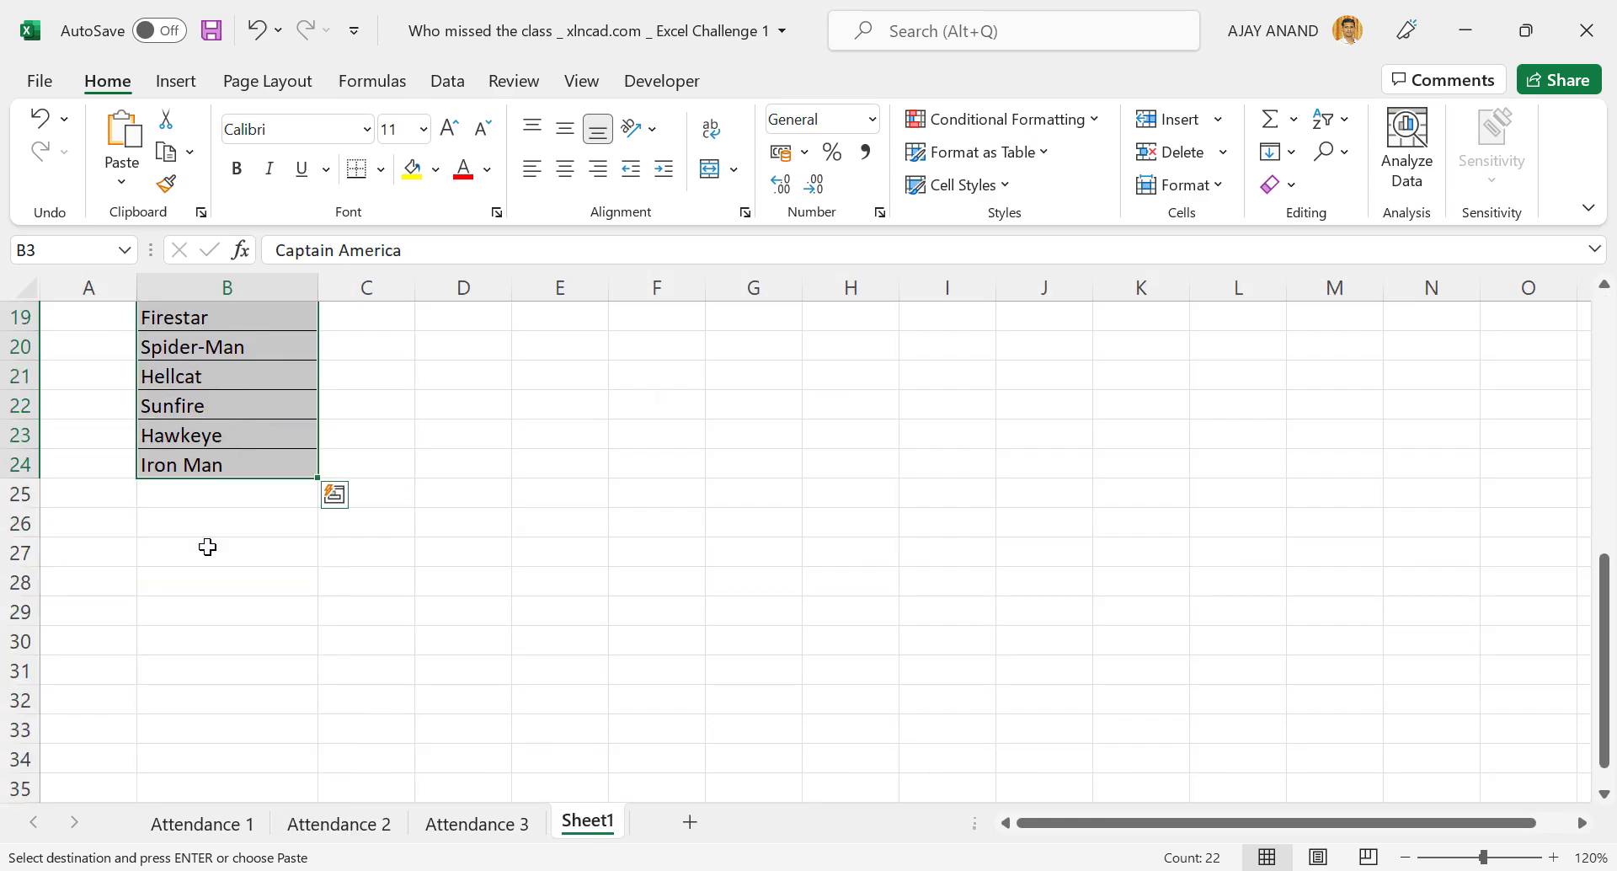
click(224, 494)
key(ctrl+v)
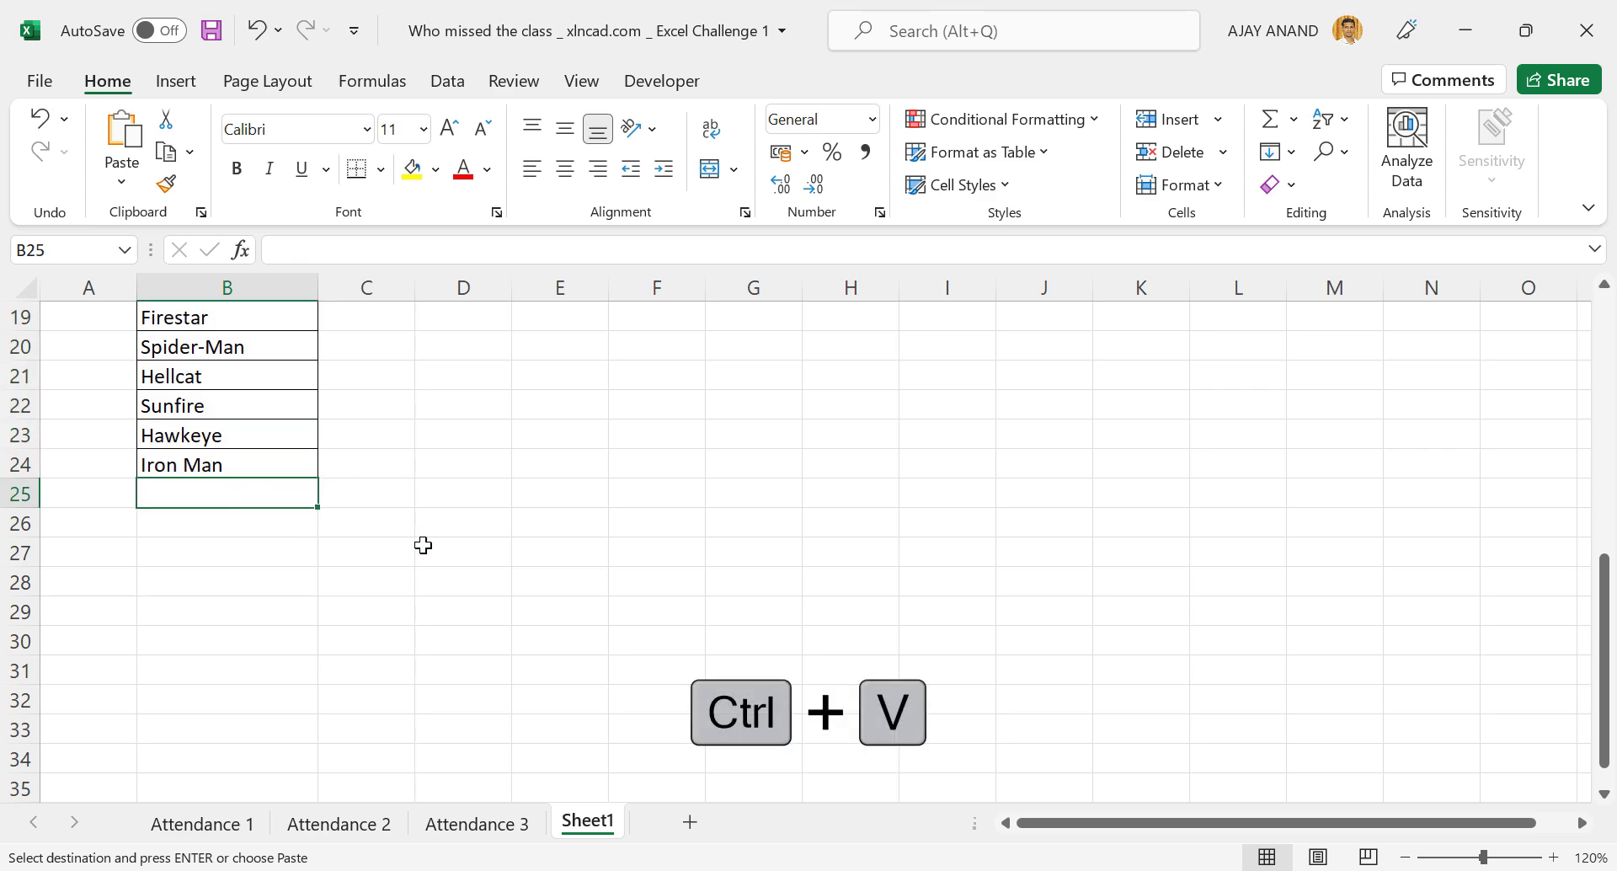
Step: Copy all the Friday names from Attendance 3 and append them to the combined list on Sheet1 at B46
scroll(422, 545, down, 7)
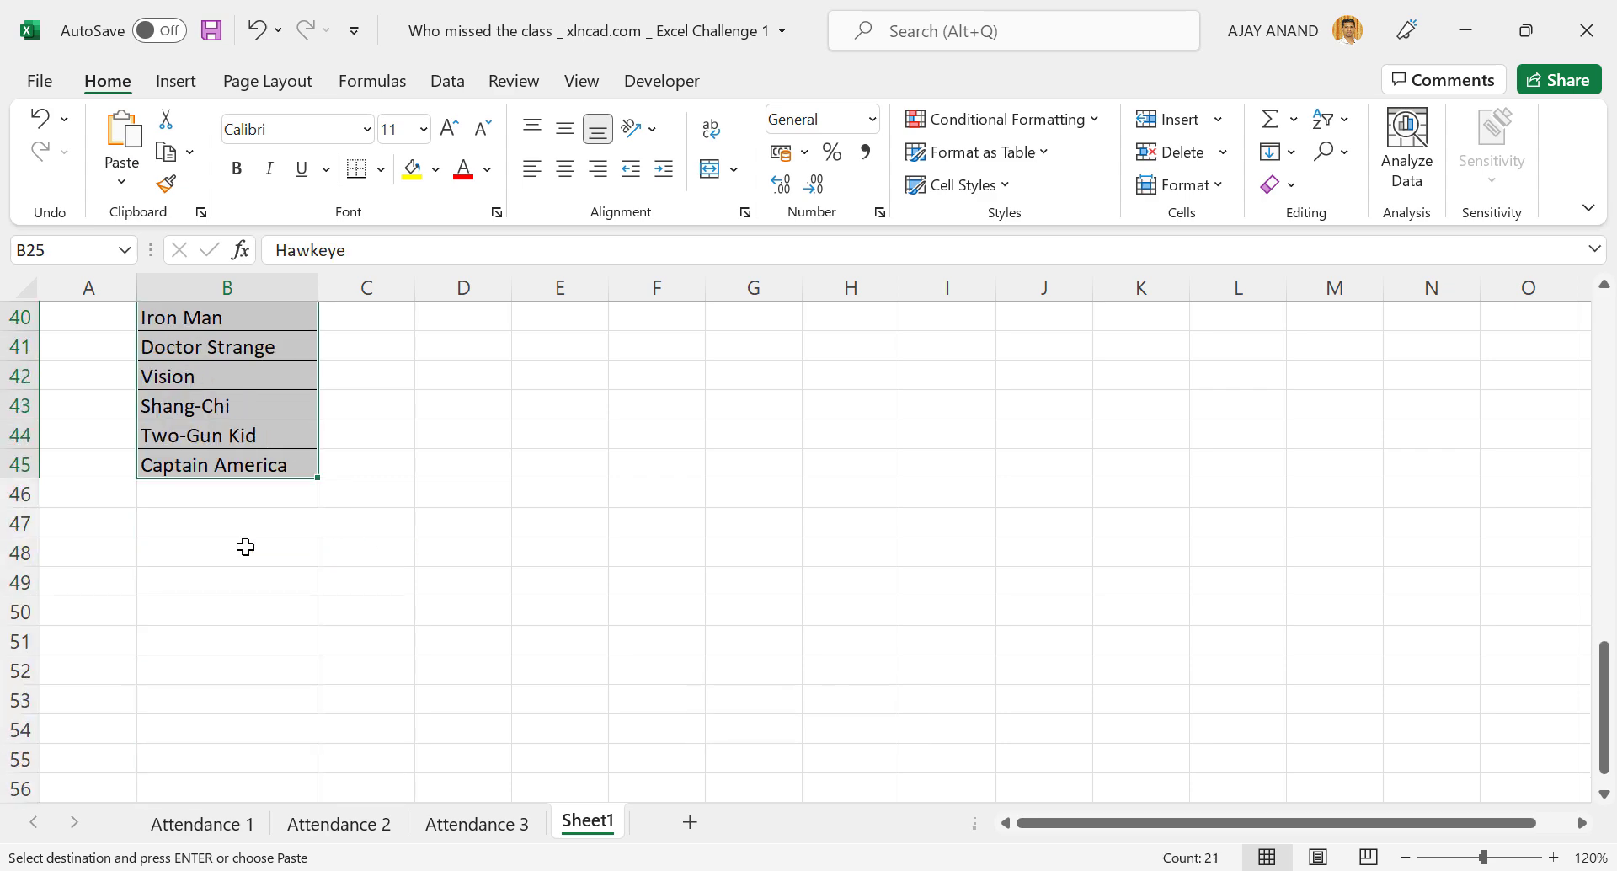
click(449, 823)
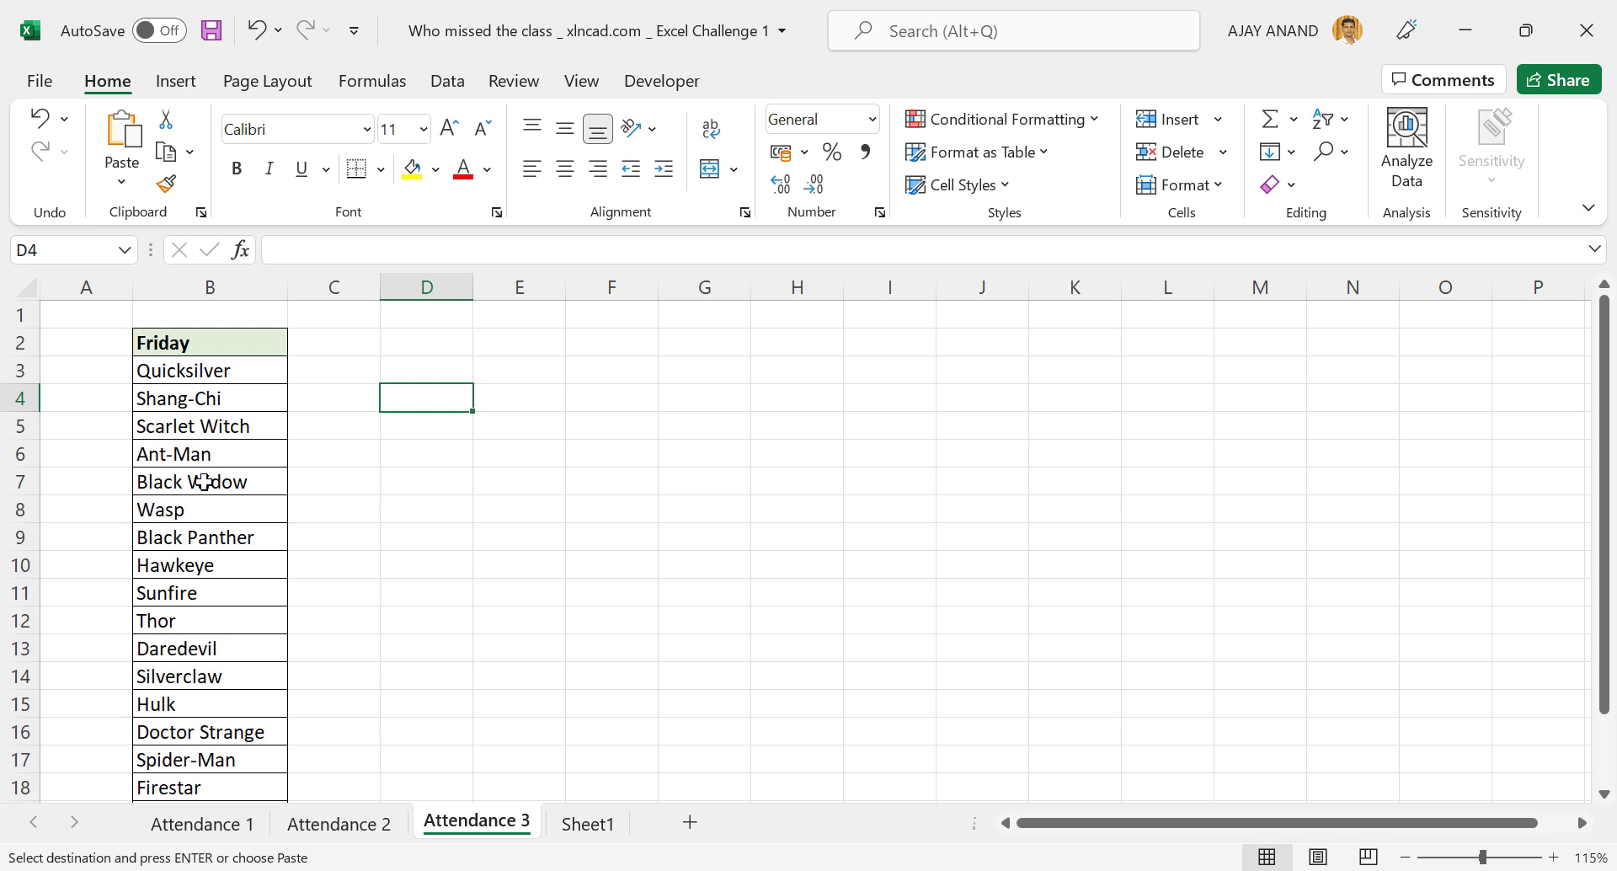
click(216, 365)
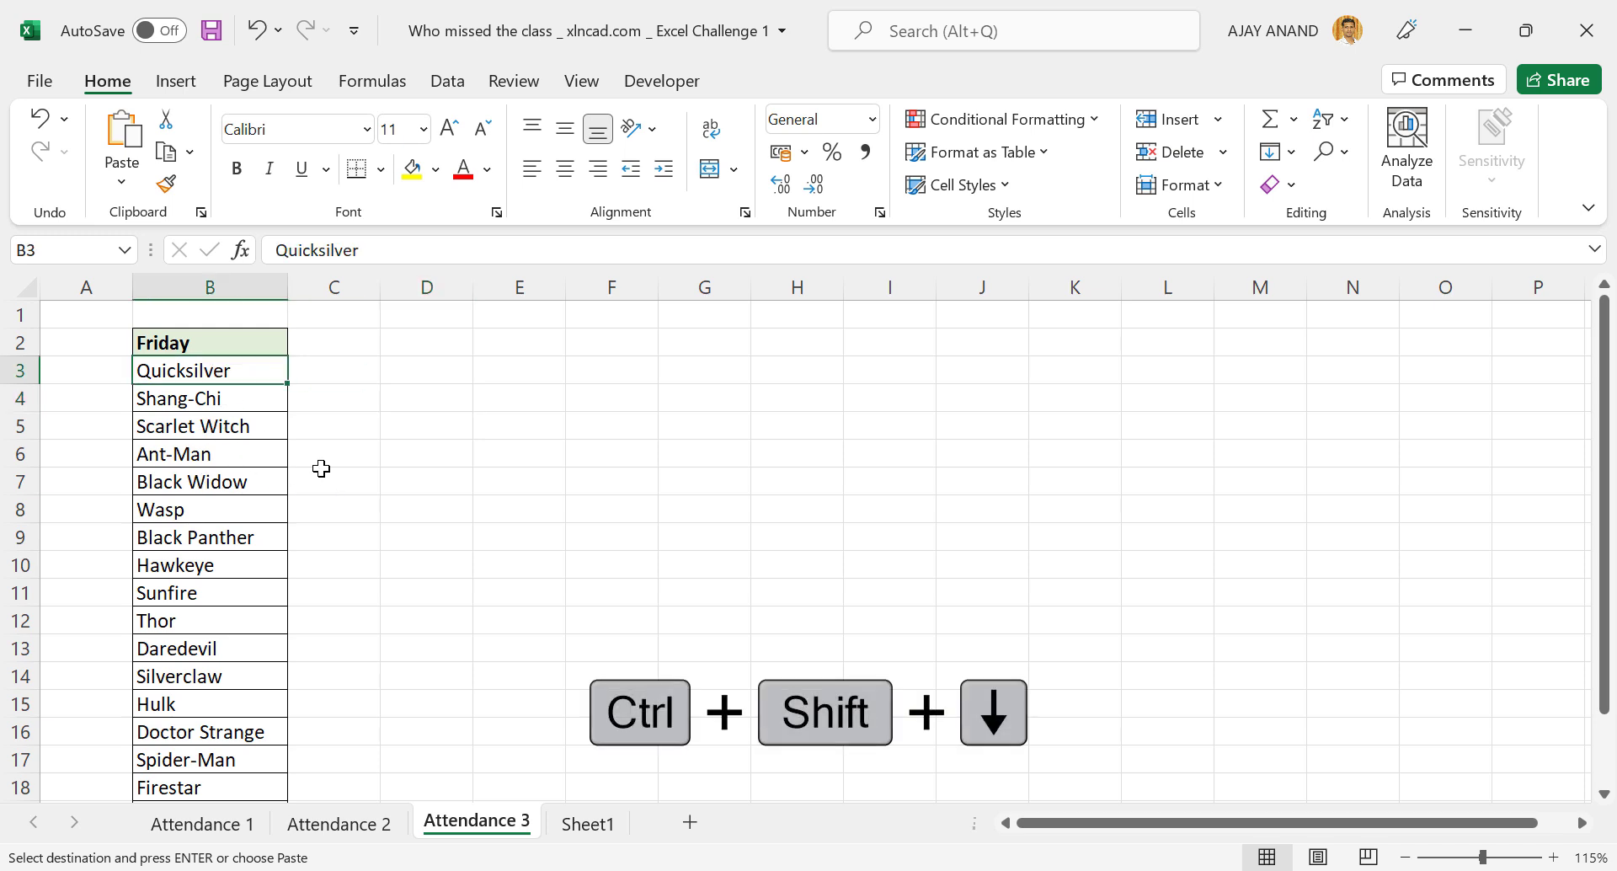
key(ctrl+shift+Down)
key(ctrl+c)
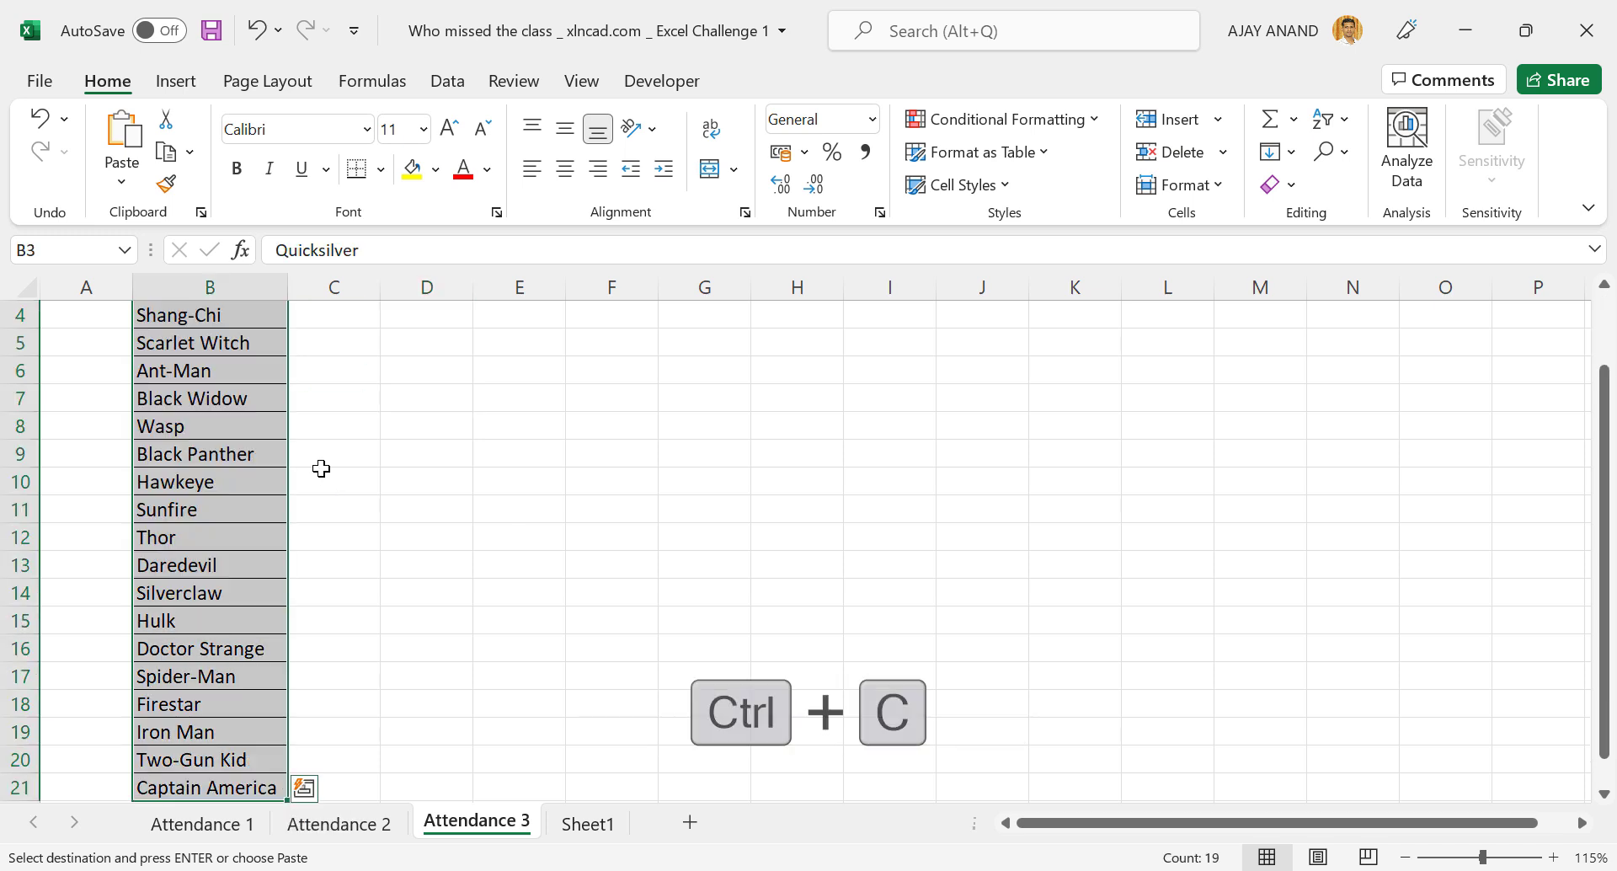
click(586, 823)
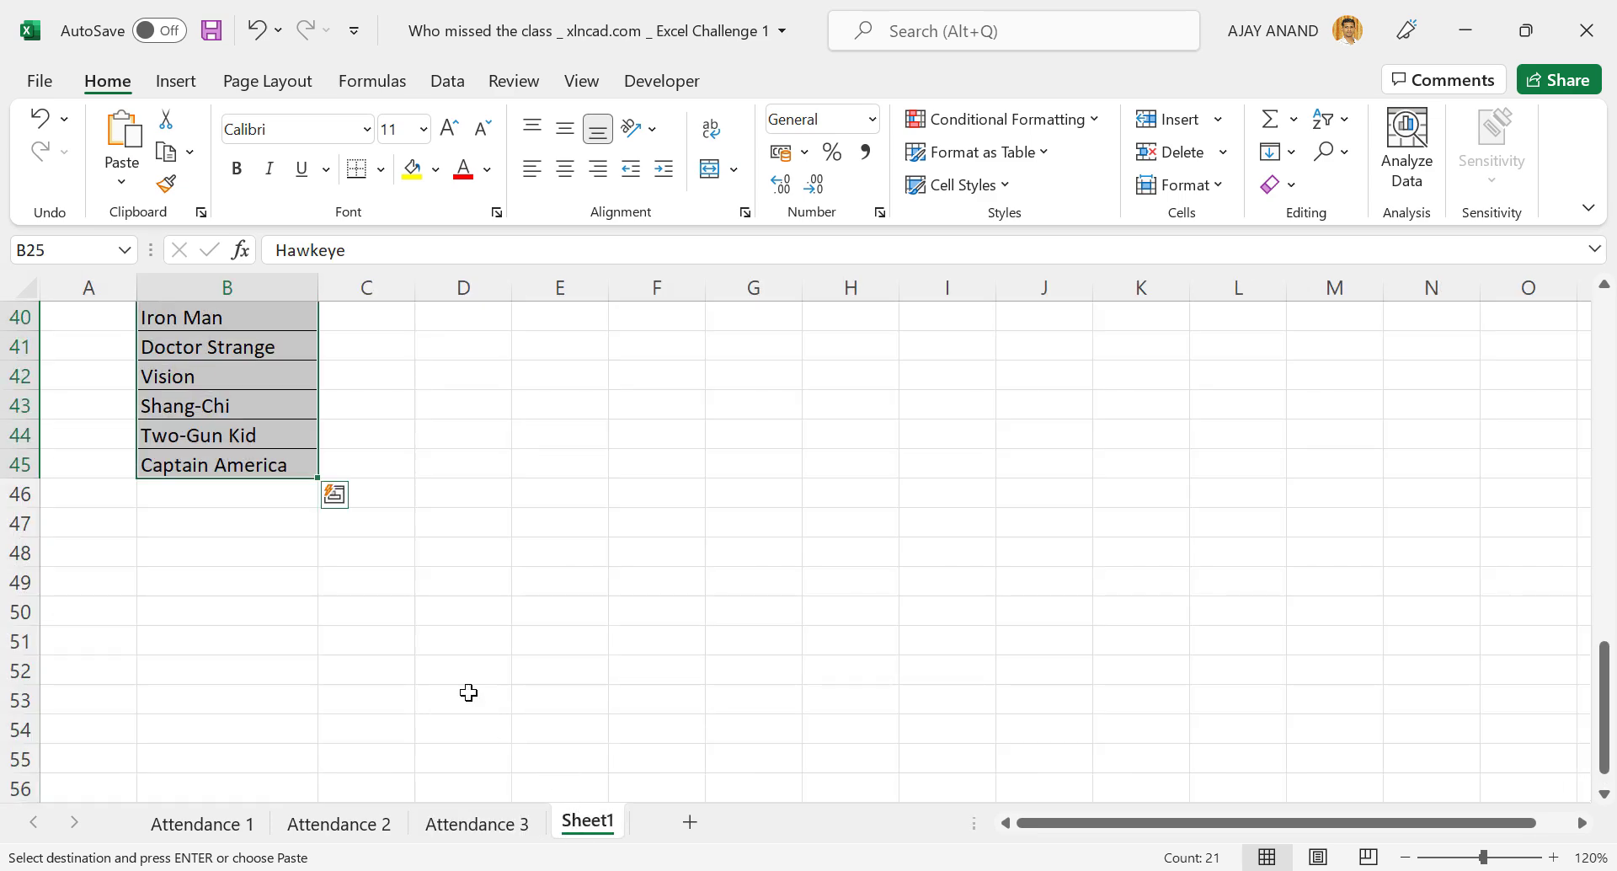
click(261, 505)
key(ctrl+v)
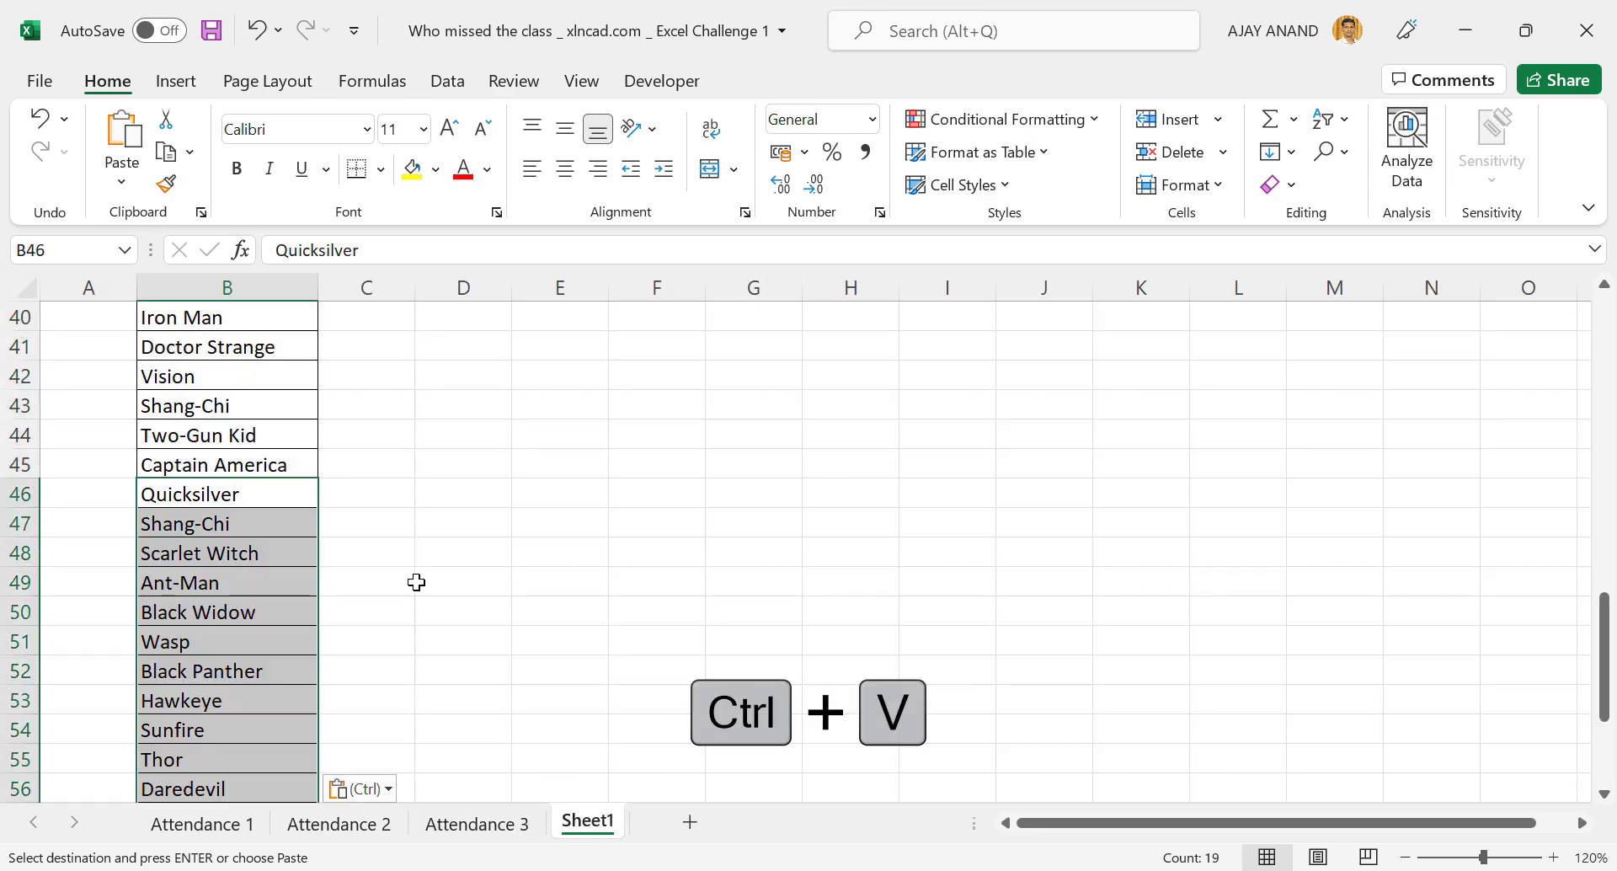
Step: Select the whole combined name list from B3 down and remove its duplicate names, treating the data as having no header
scroll(274, 581, up, 13)
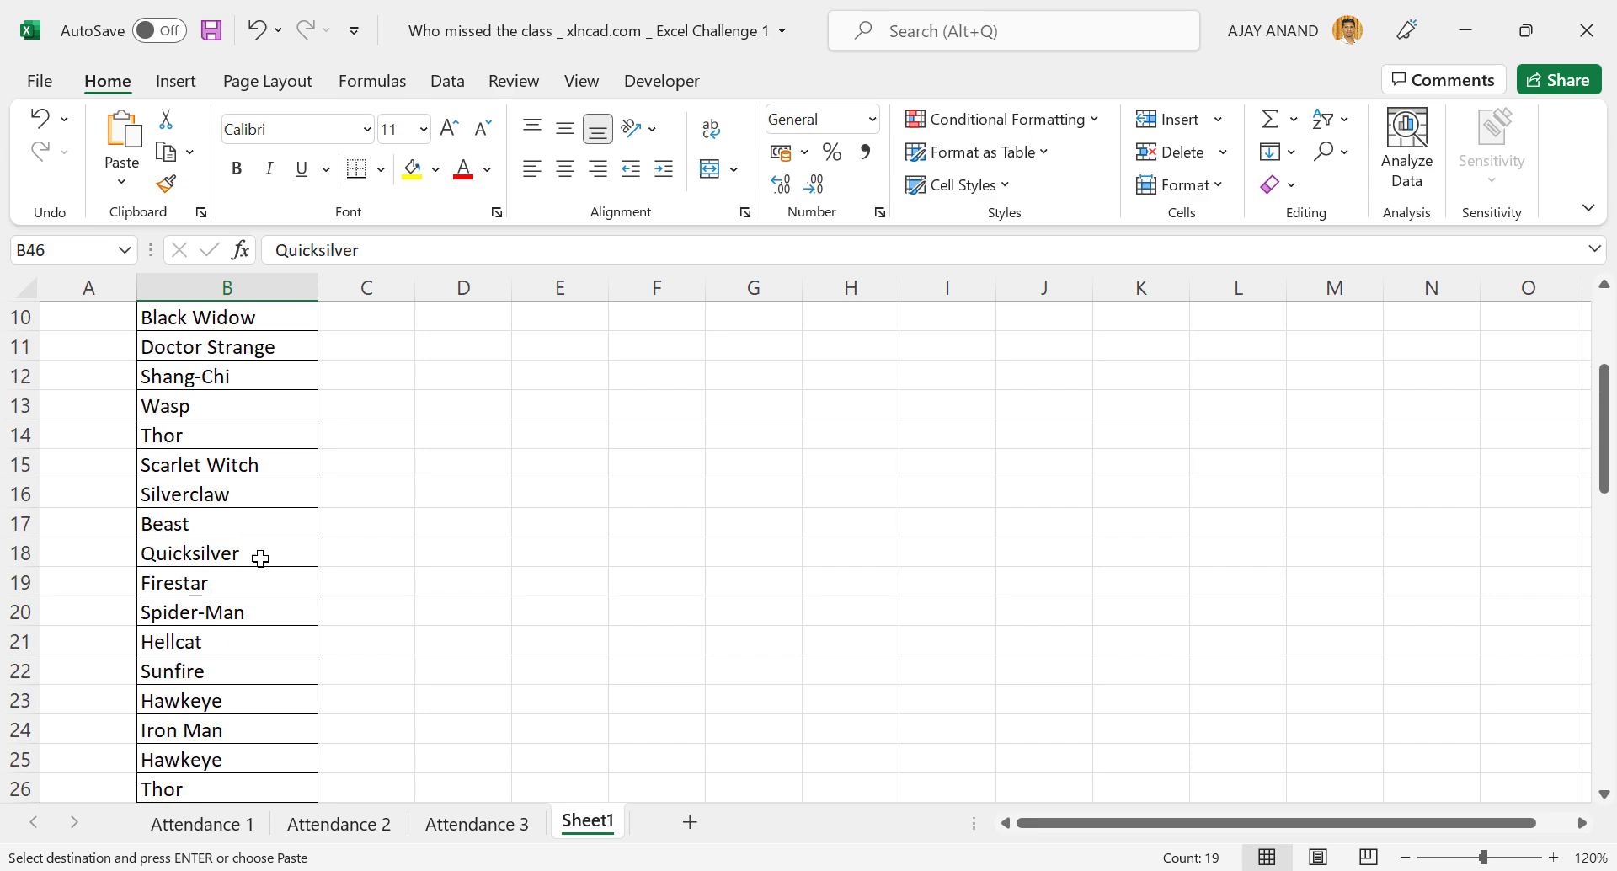
scroll(231, 431, down, 11)
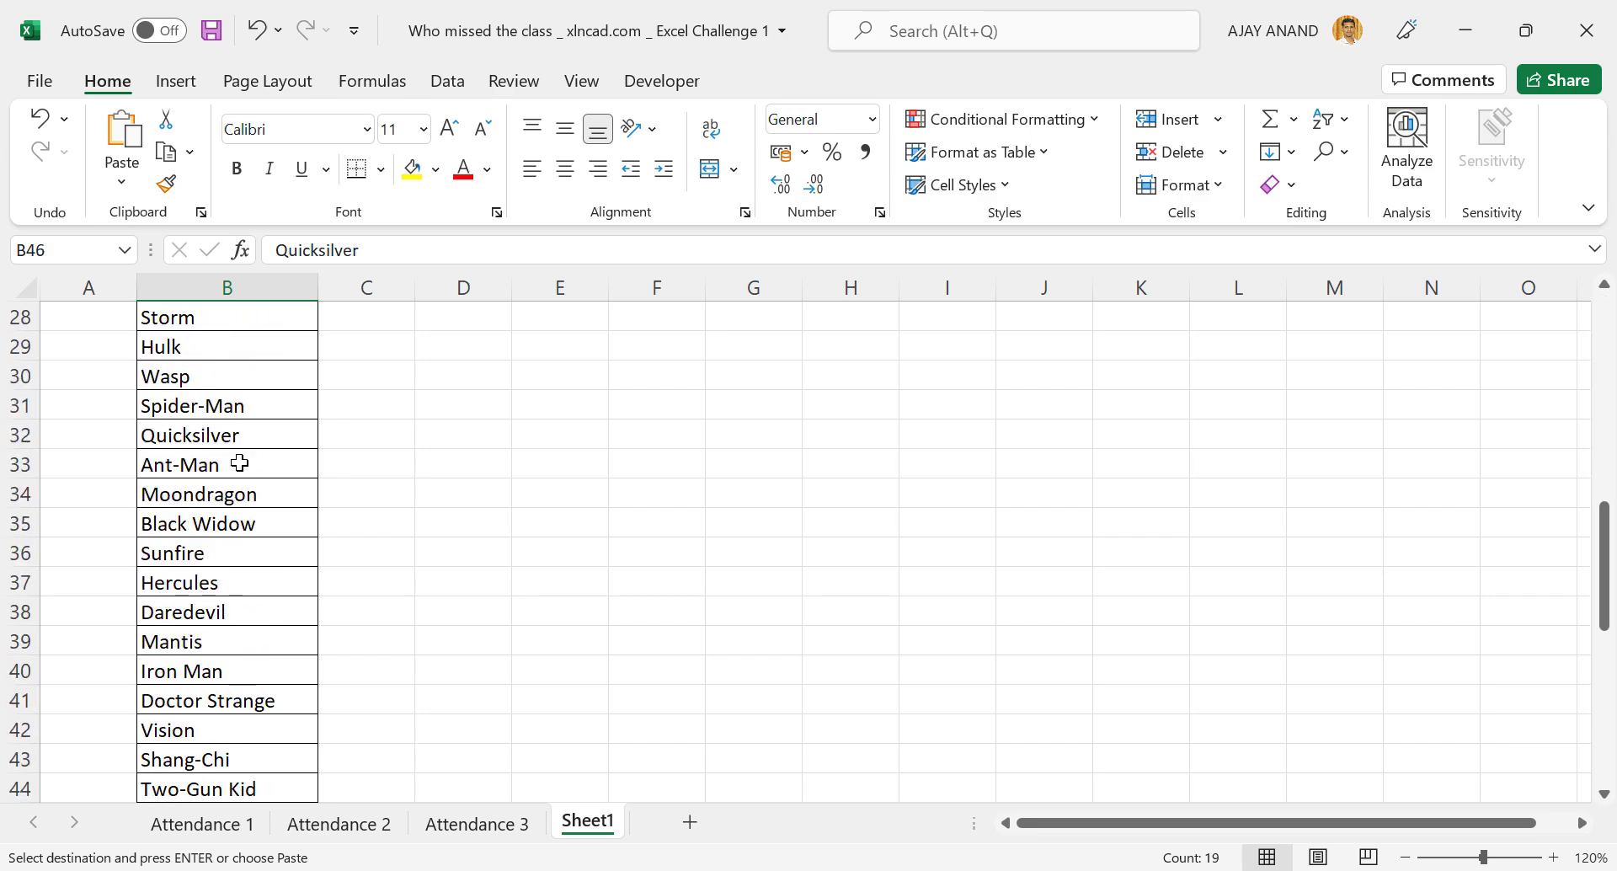
scroll(239, 471, down, 7)
scroll(237, 501, up, 15)
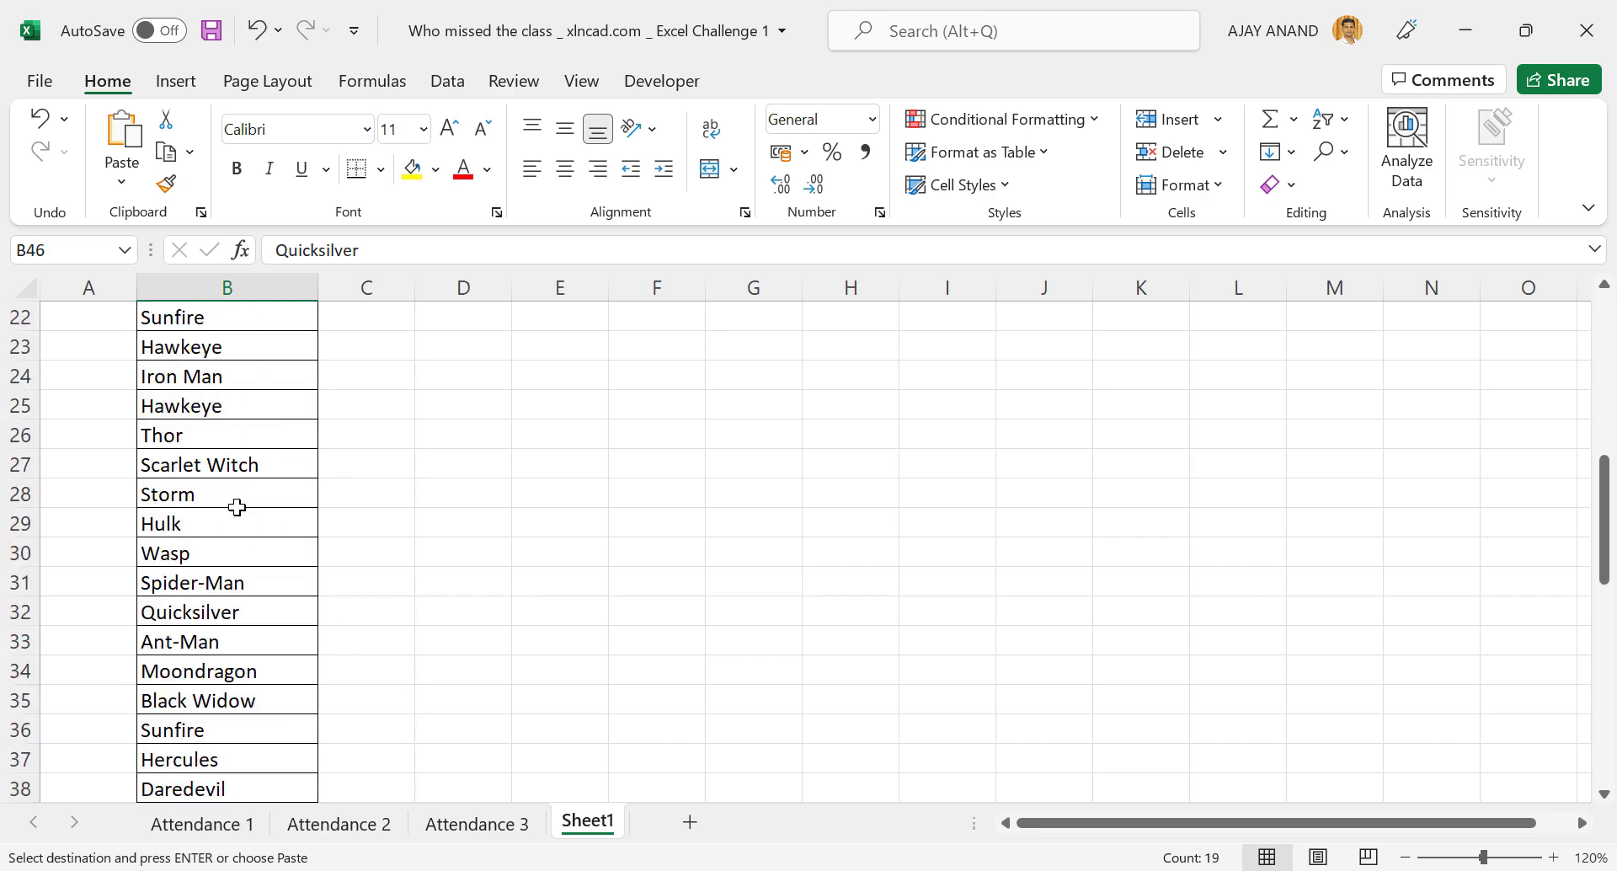
scroll(237, 506, up, 3)
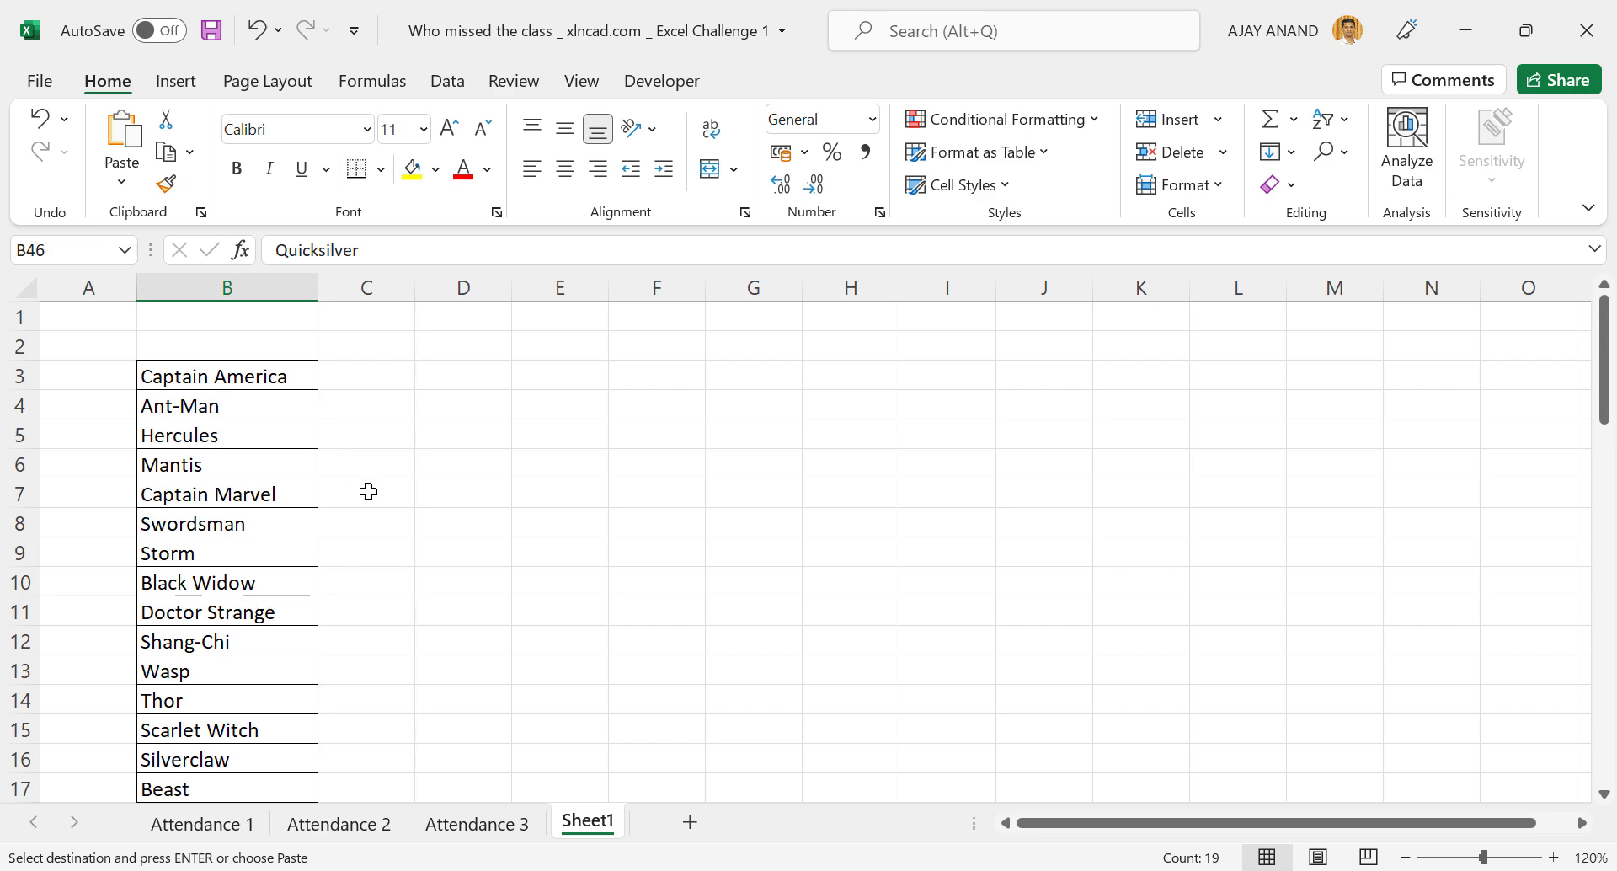
click(242, 376)
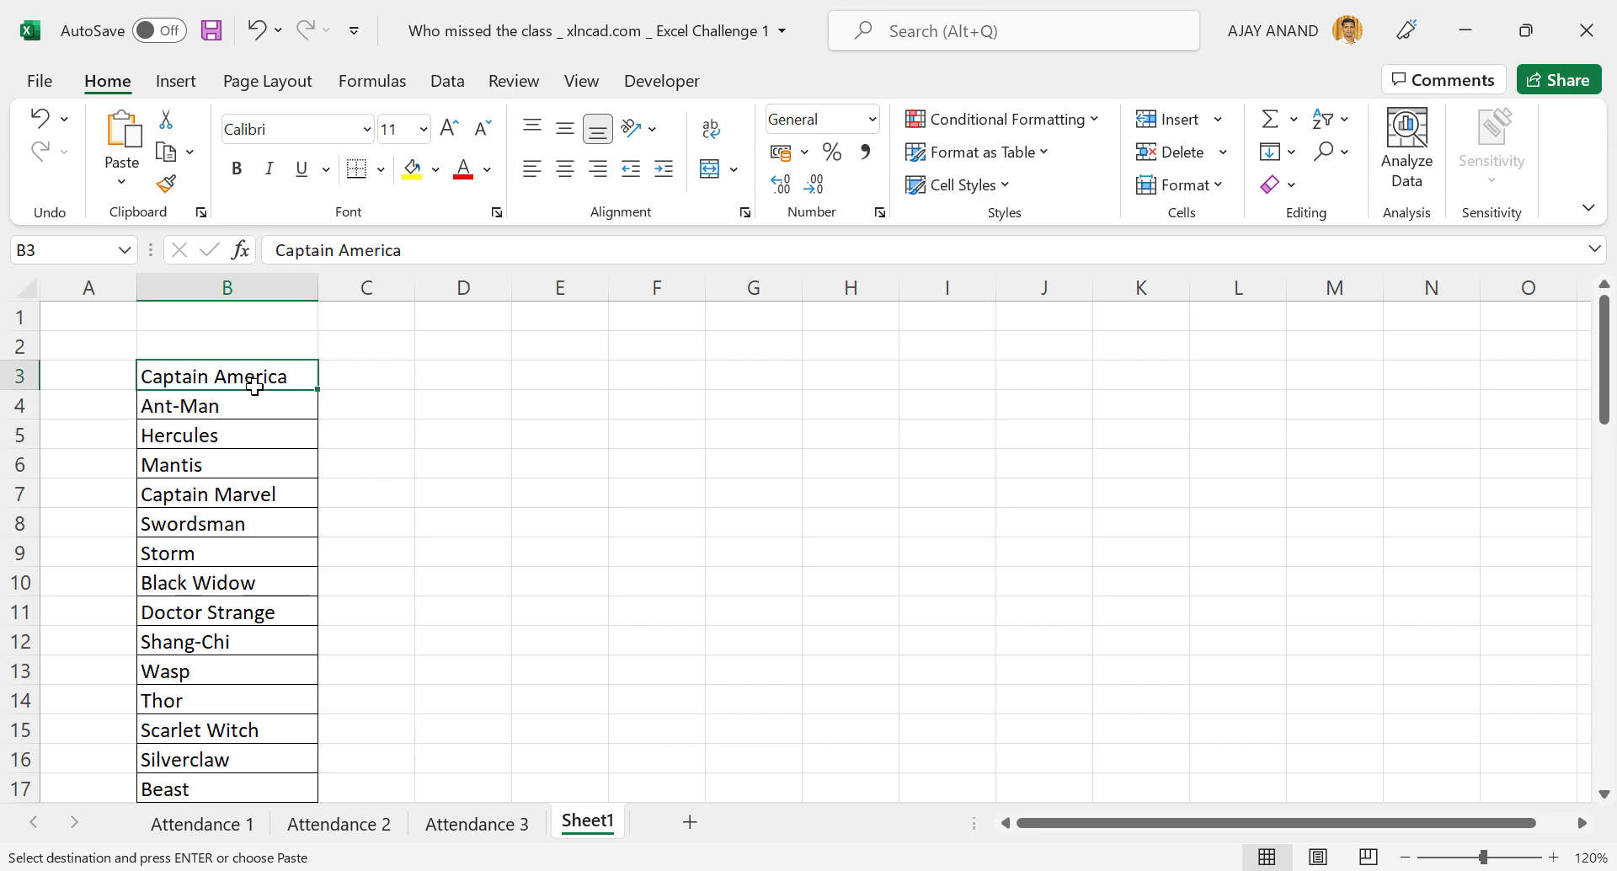
key(ctrl+shift+Down)
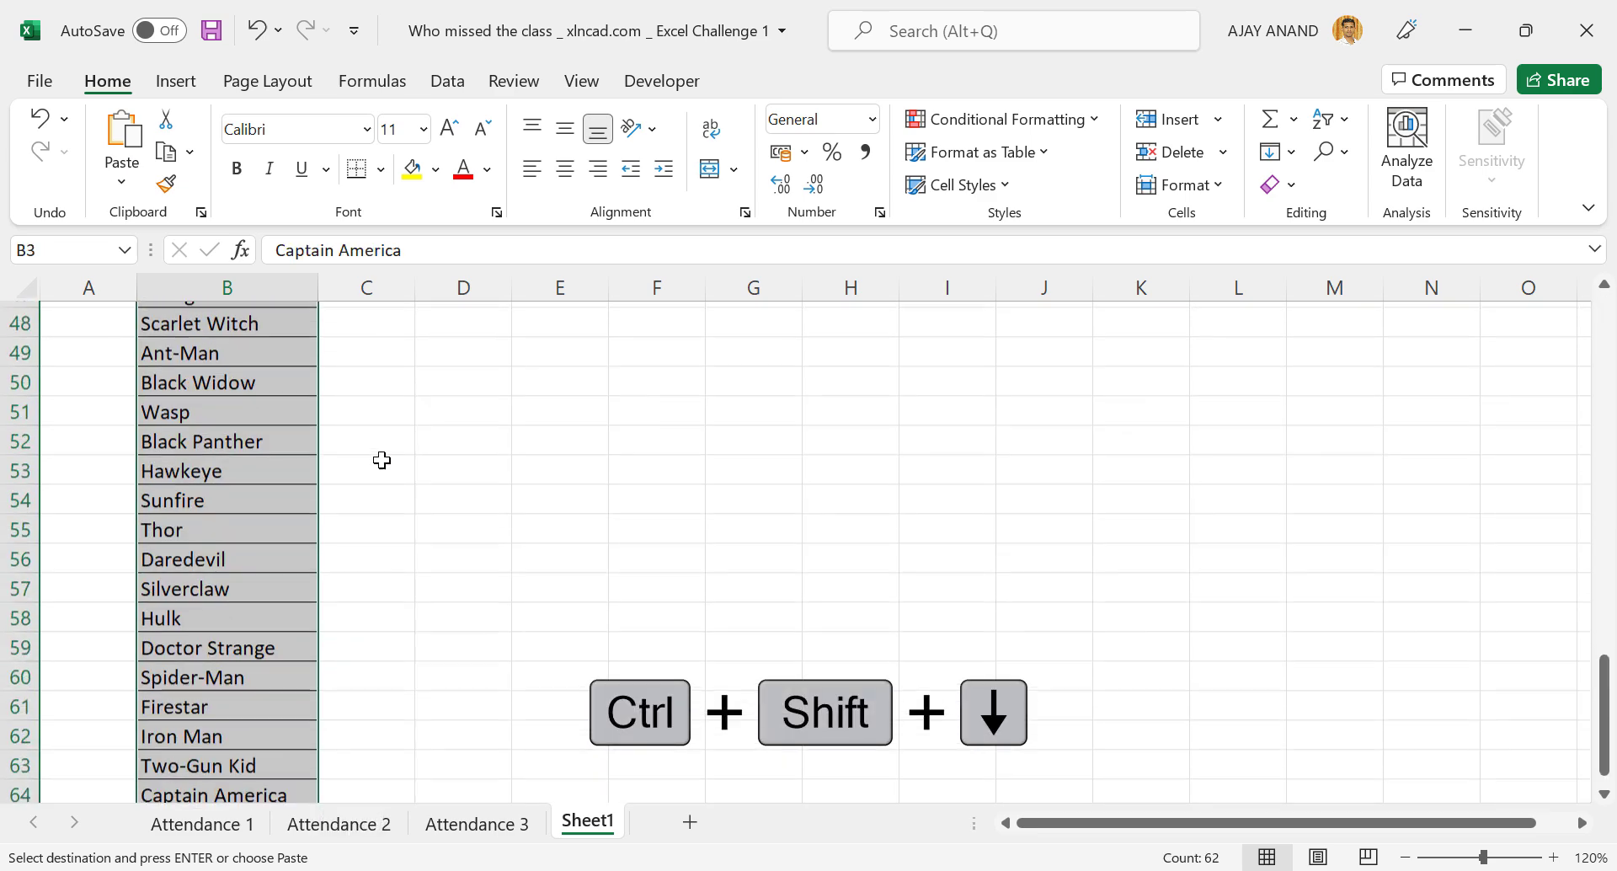
scroll(244, 353, down, 4)
key(ctrl+v)
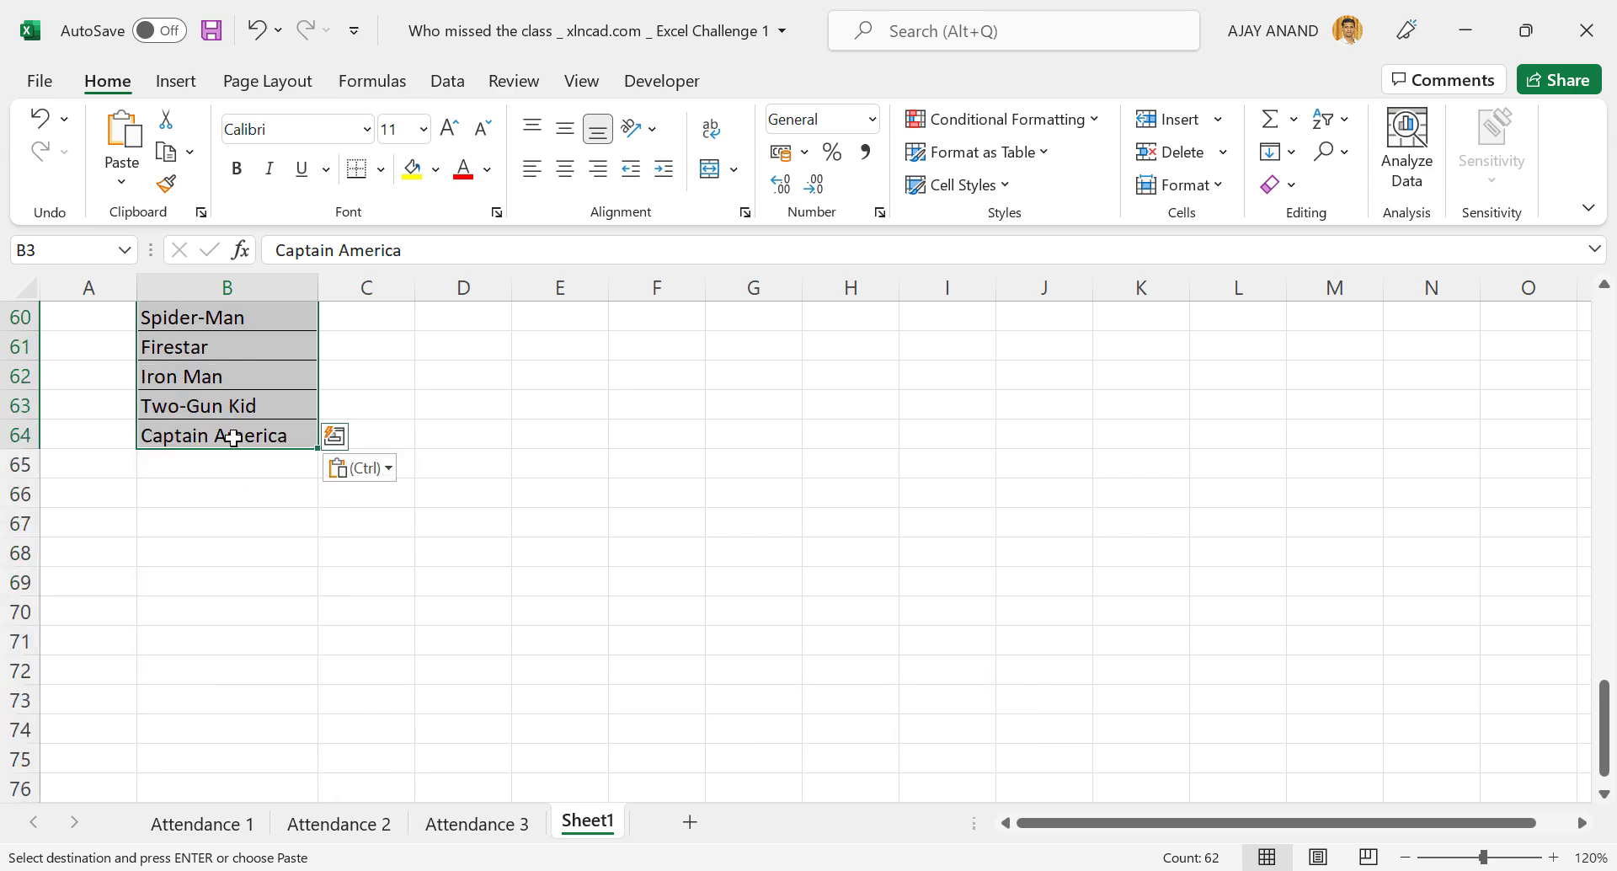
click(449, 84)
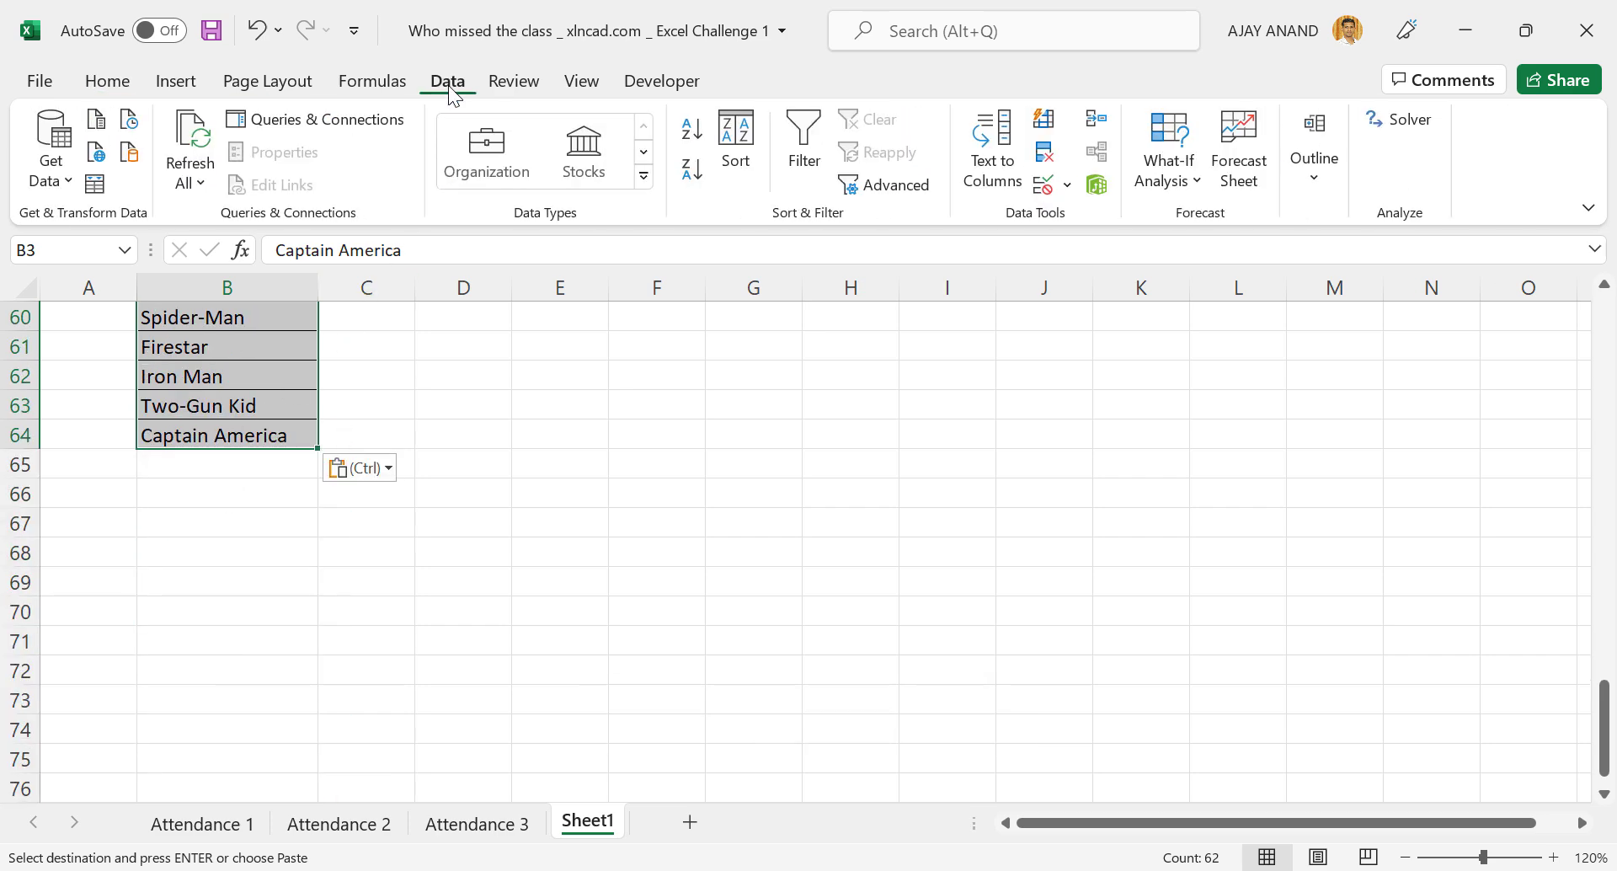
click(1045, 155)
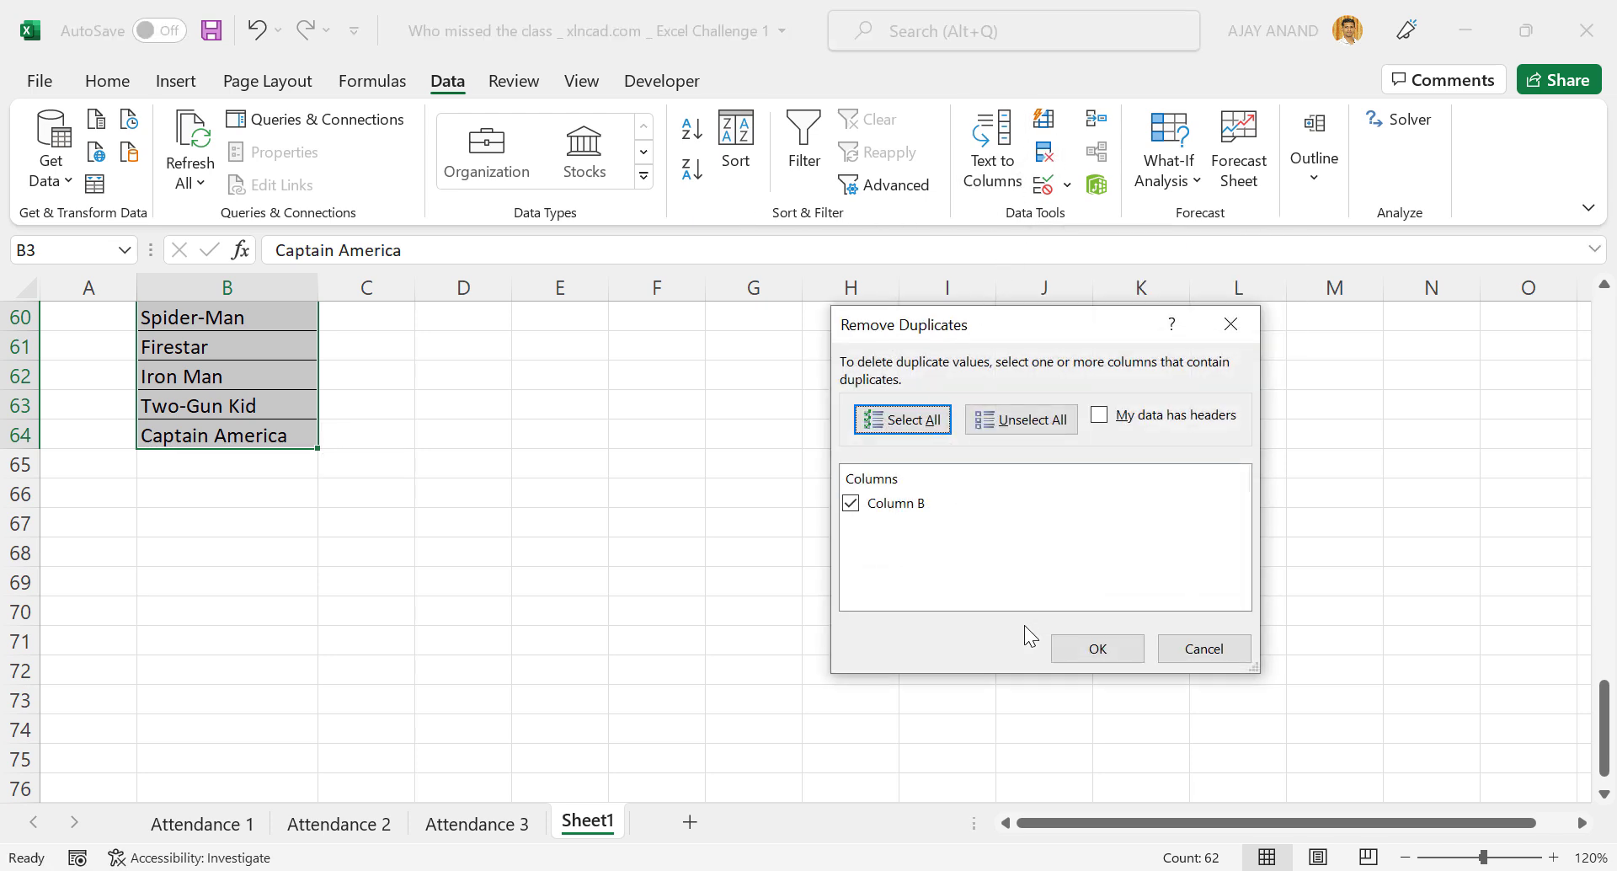
click(1068, 648)
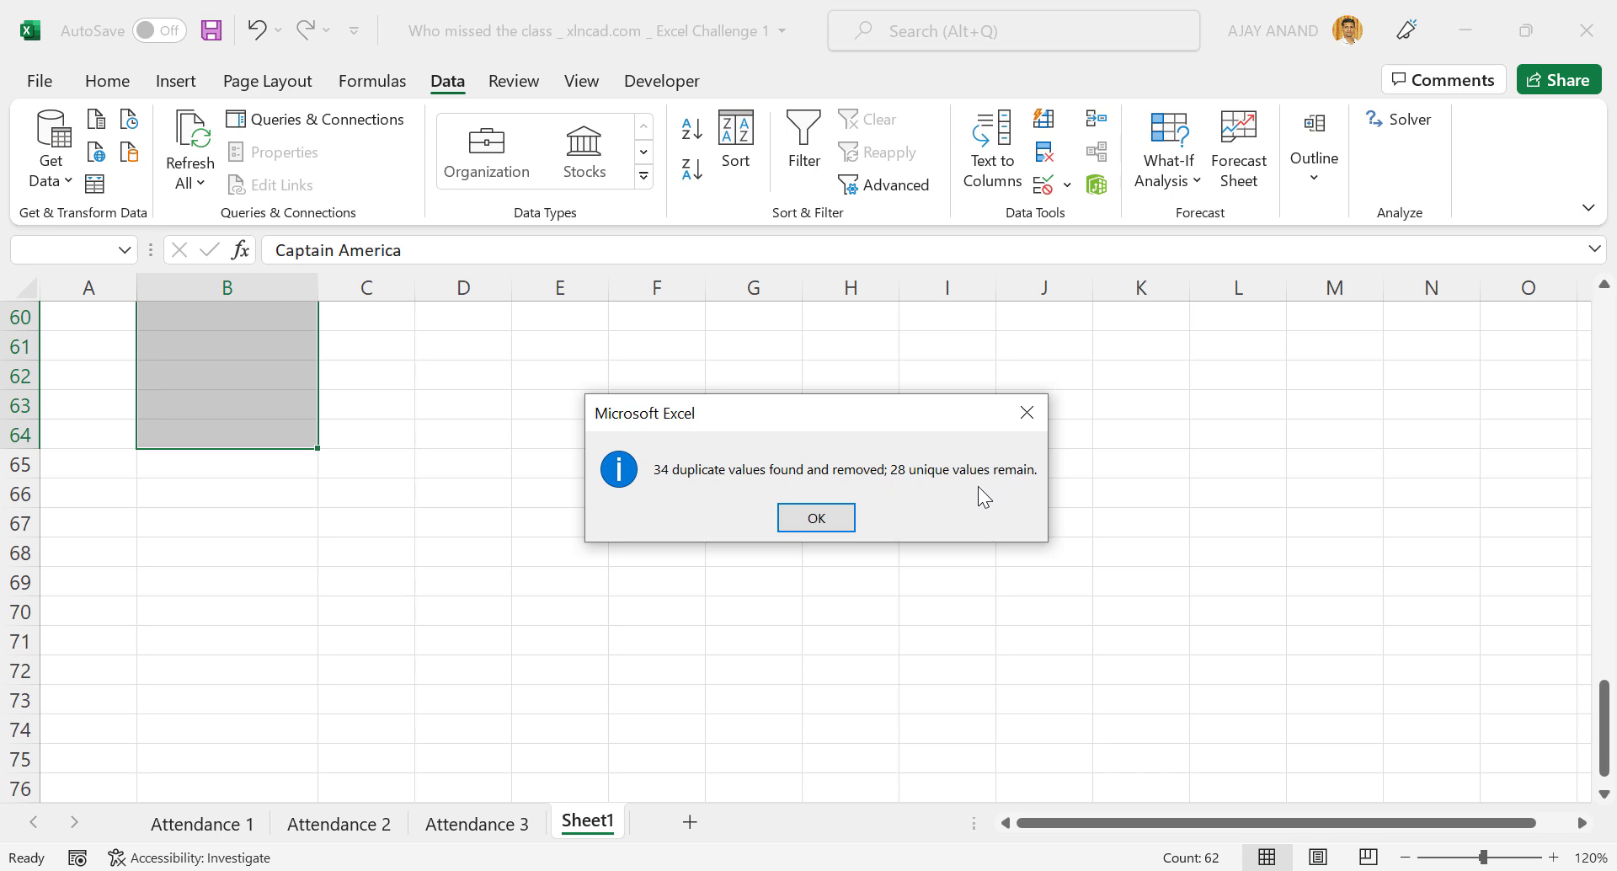
click(839, 527)
scroll(502, 499, up, 18)
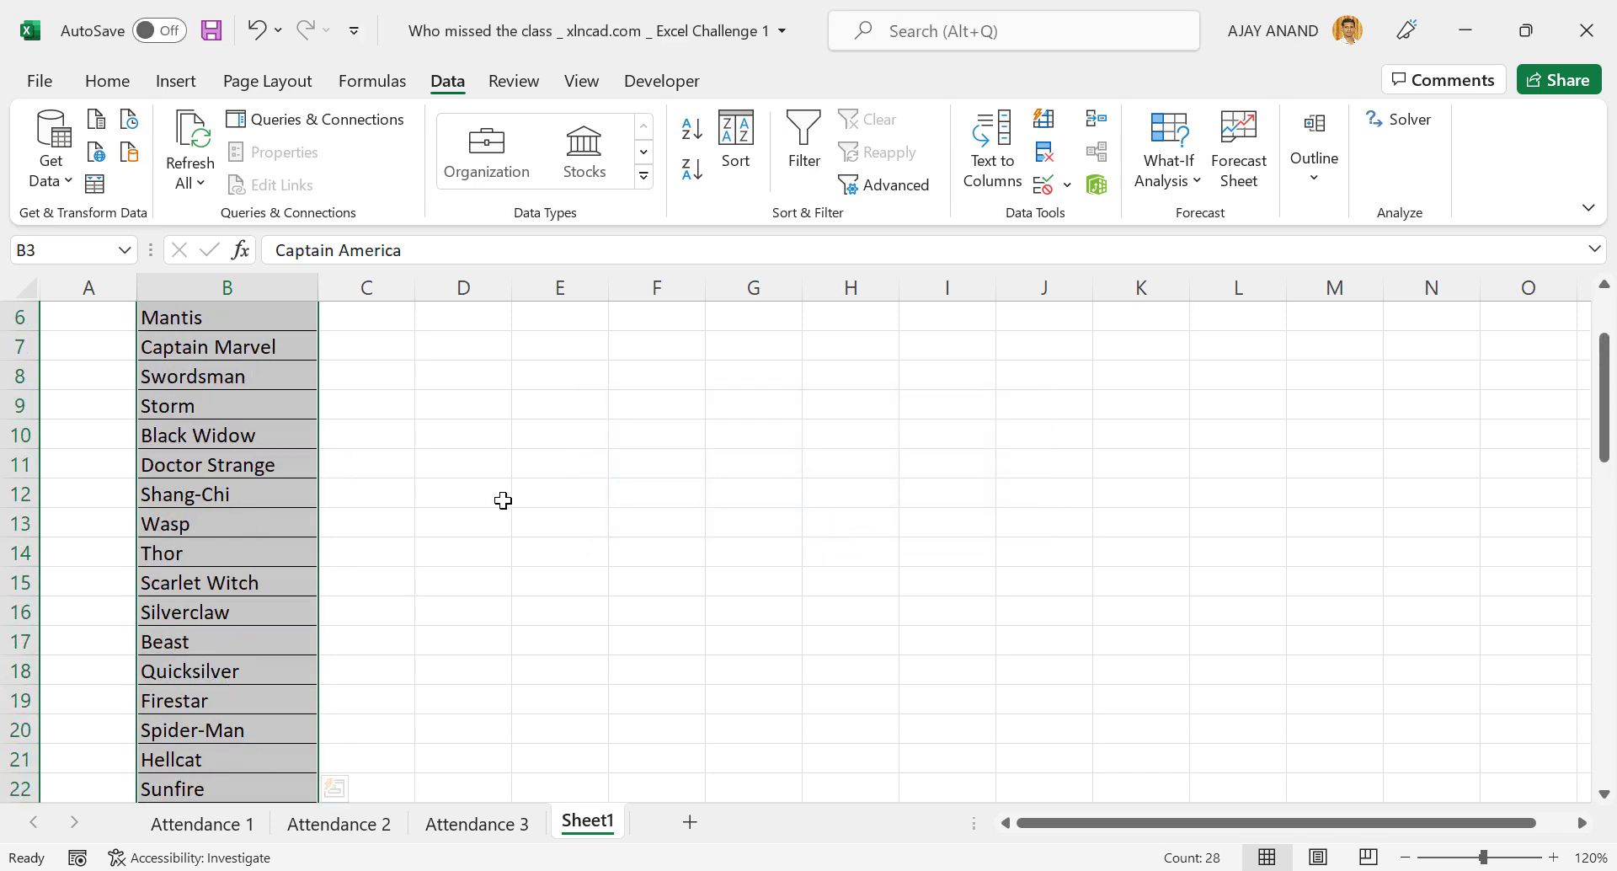
scroll(502, 500, up, 2)
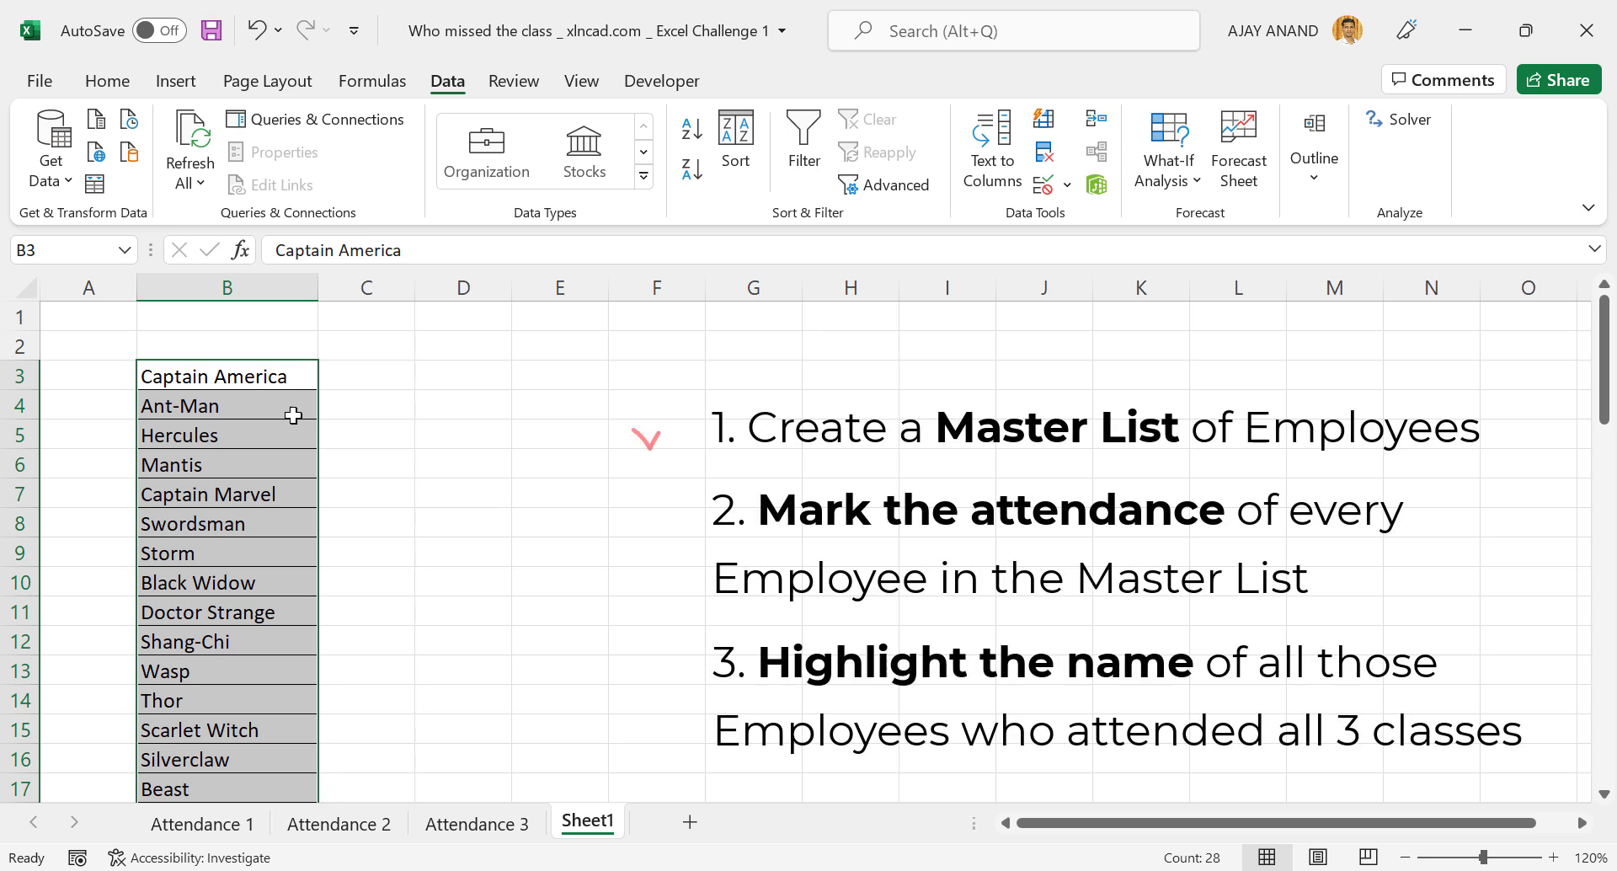
Step: Enter the headers Employee Name, Monday, Tuesday and Friday in B2:E2 above the master list
click(242, 348)
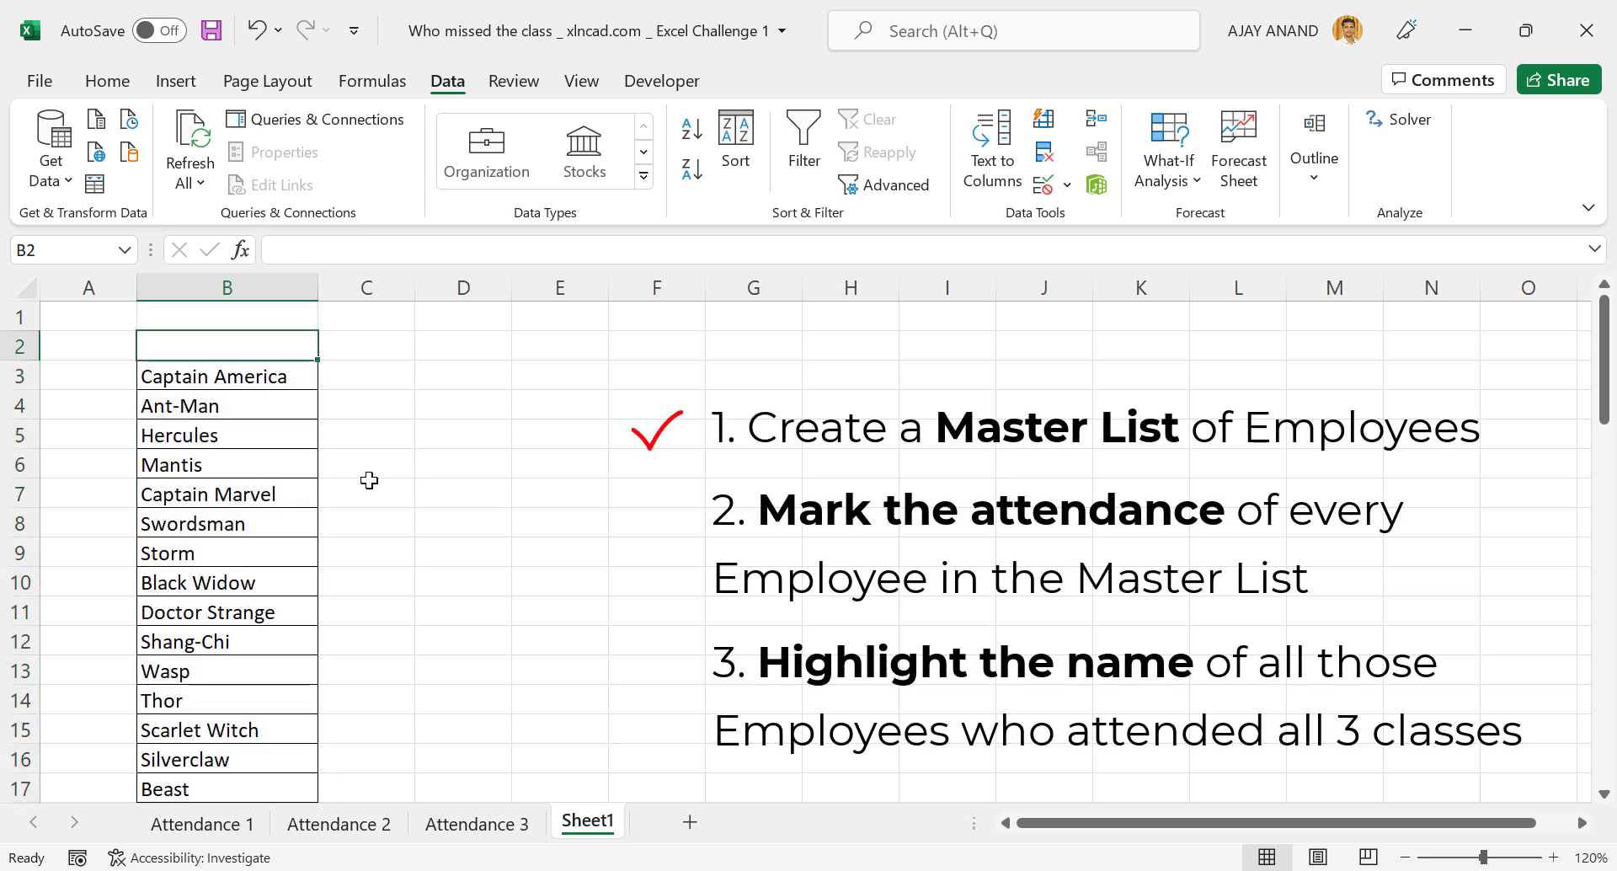
text(Employee)
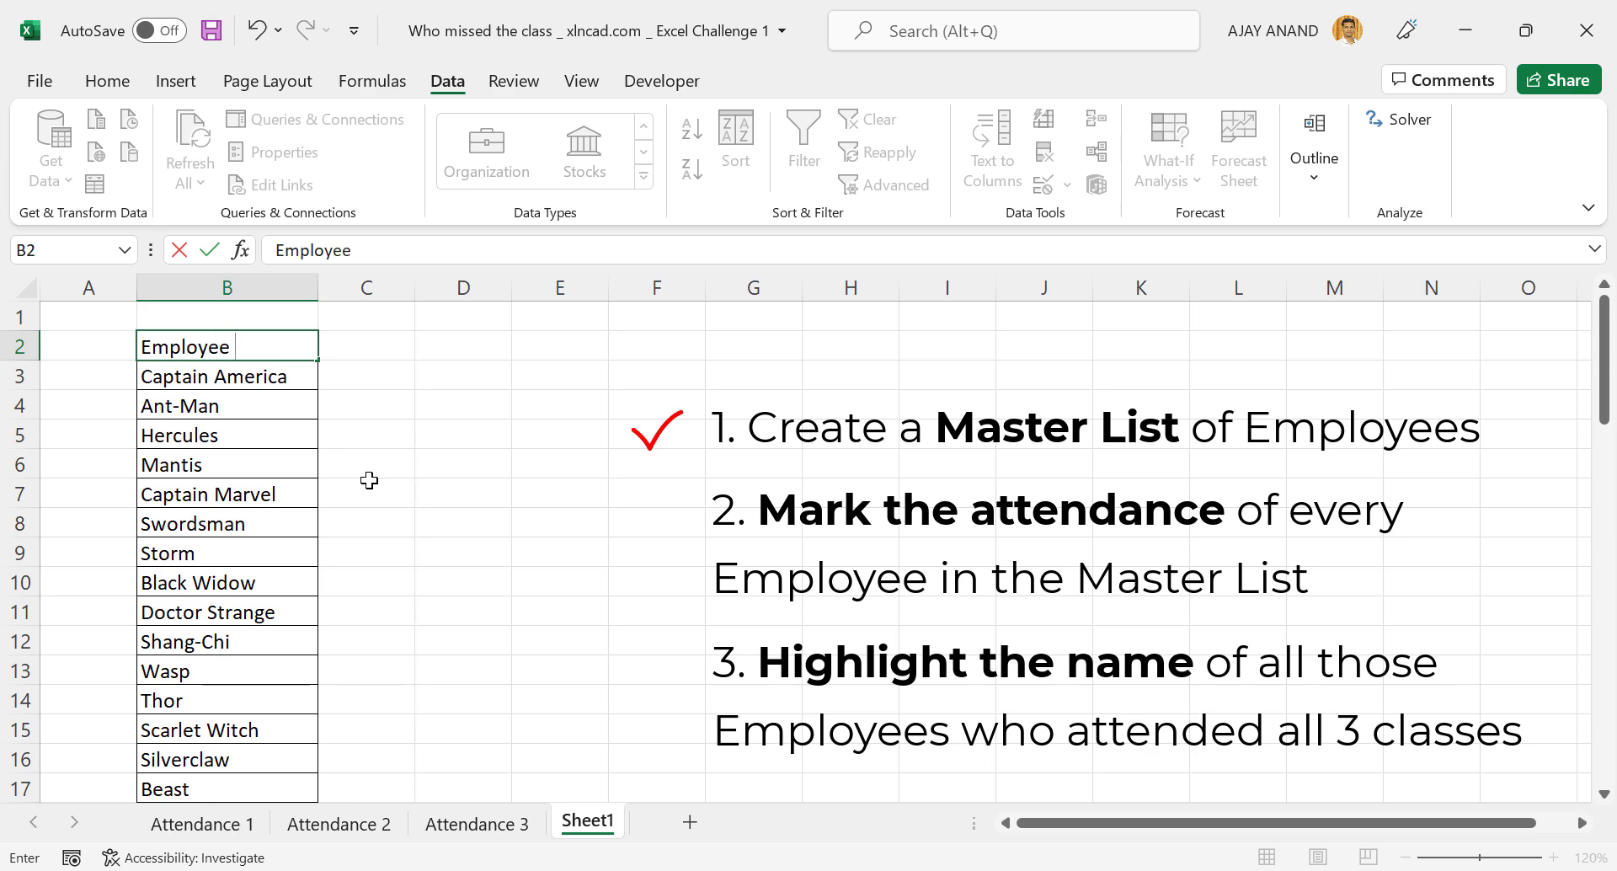
text( Name)
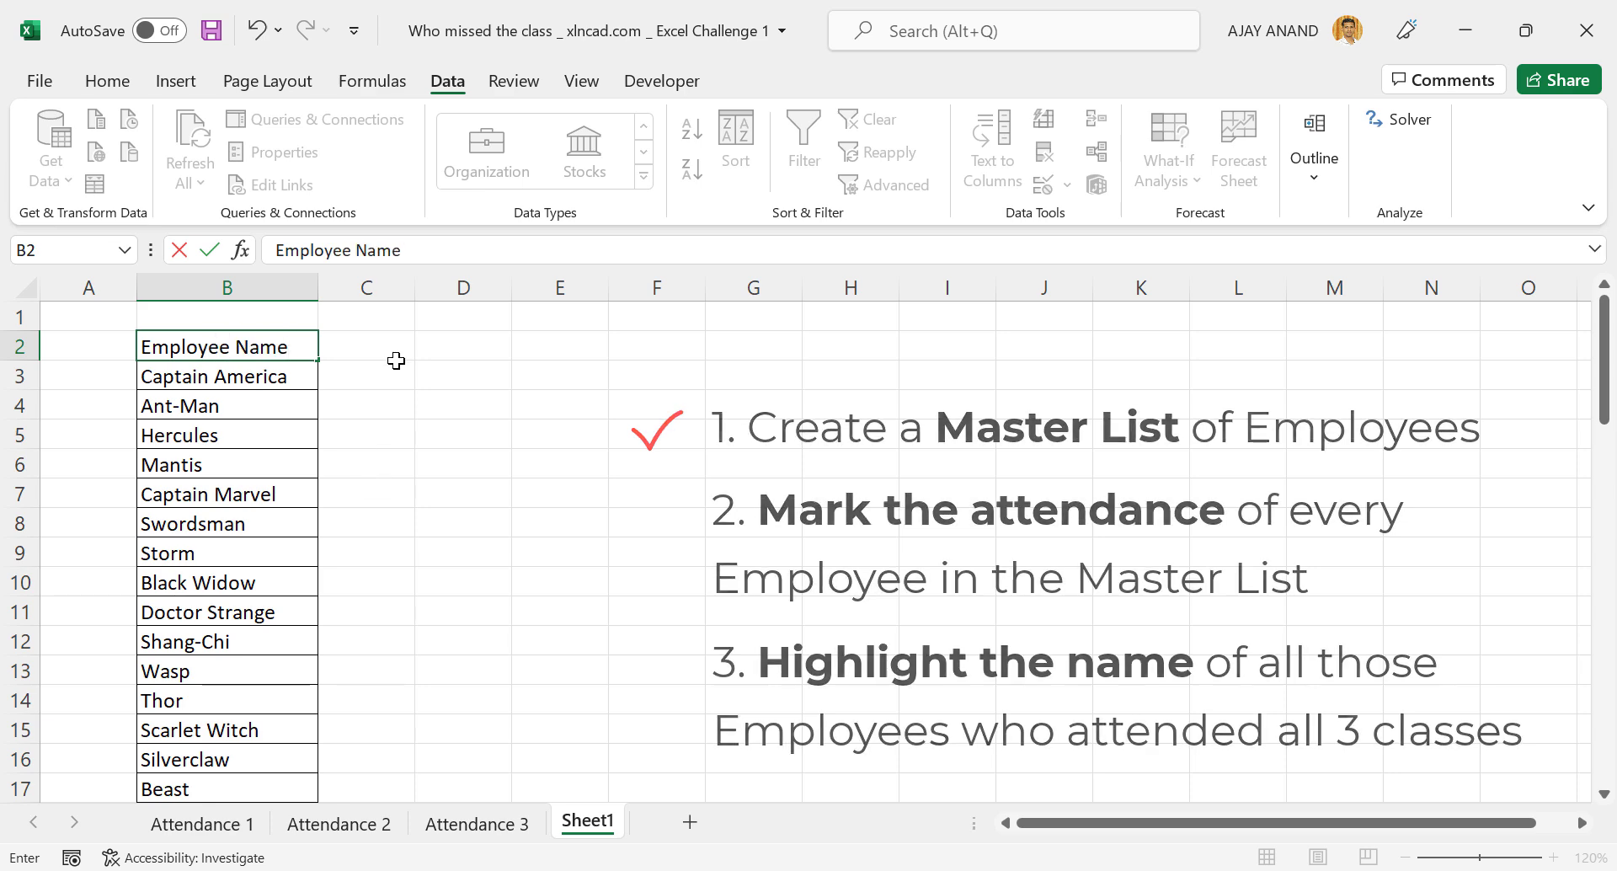
key(Tab)
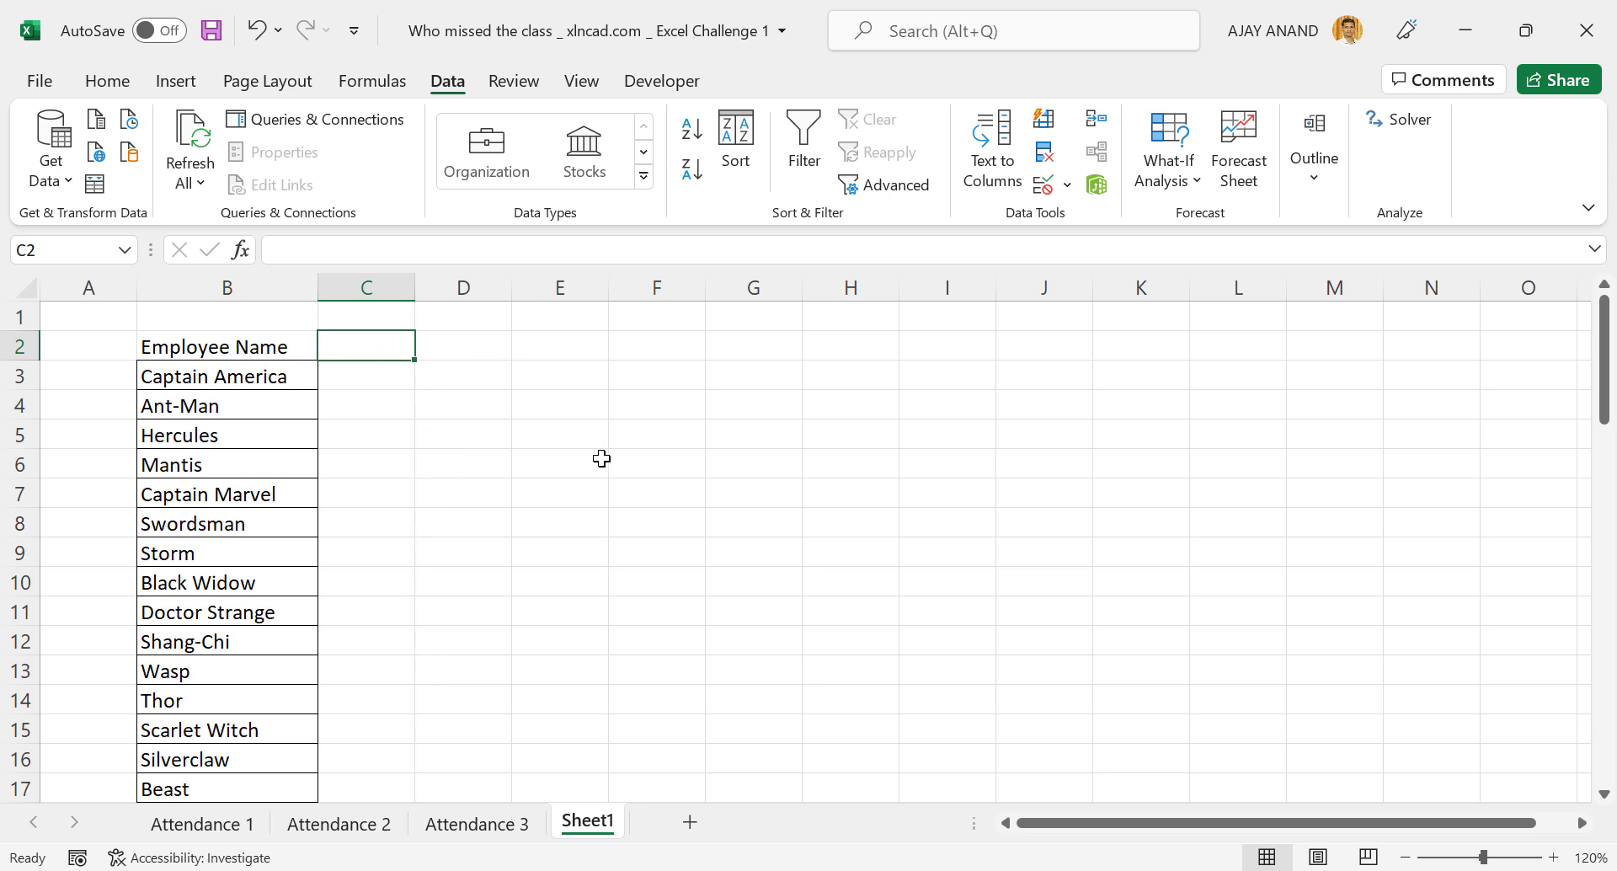
text(Monda)
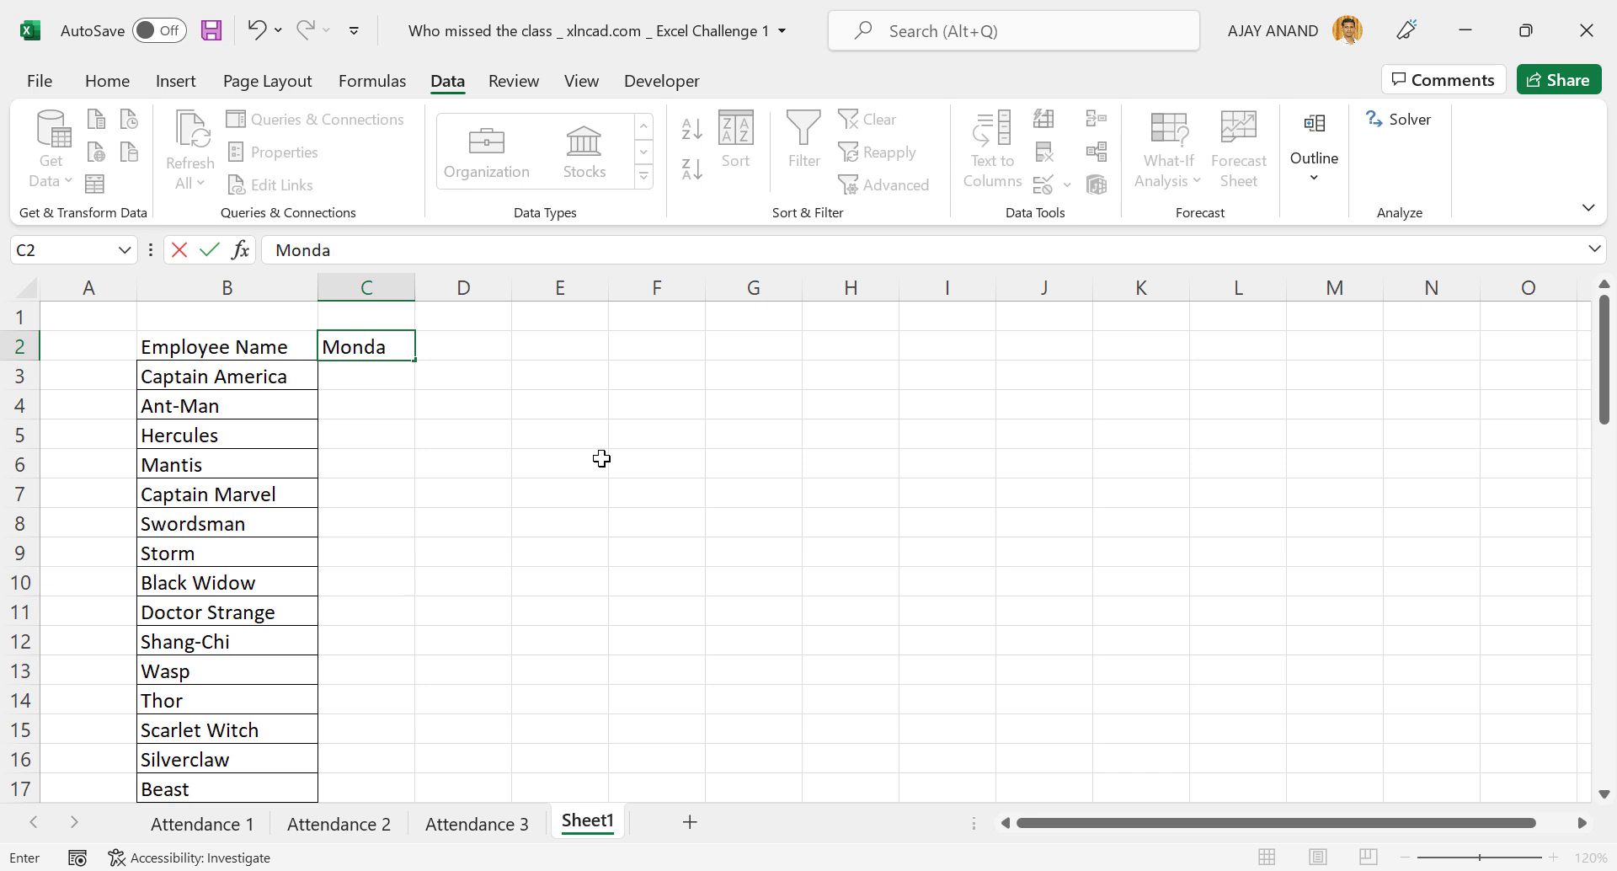
text(y)
key(Tab)
text(T)
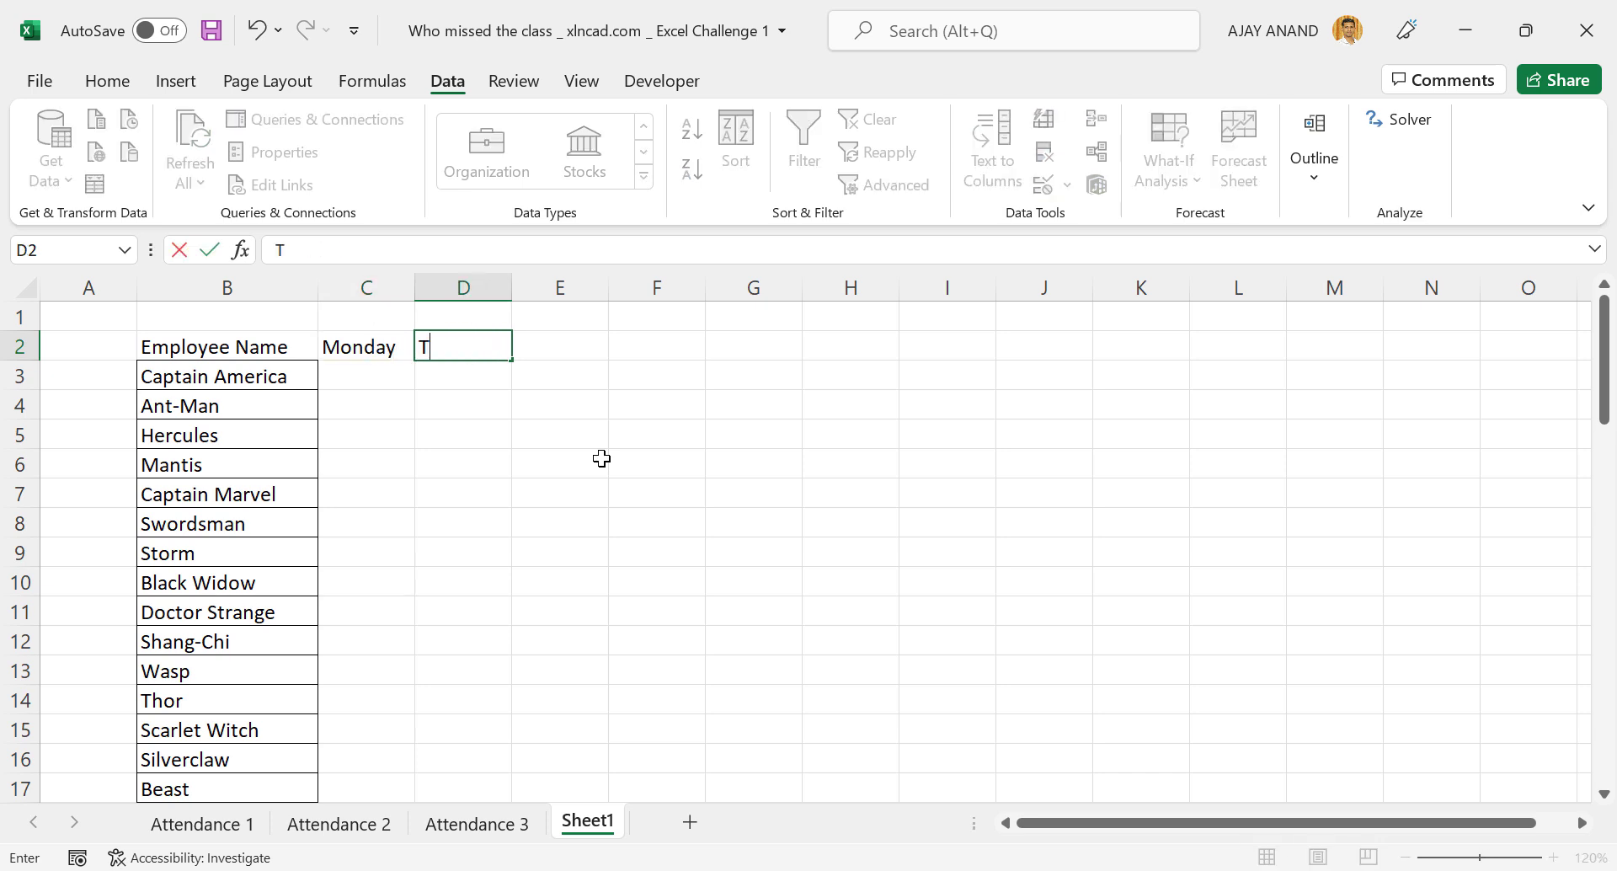
text(uesday)
key(Tab)
text(Friday)
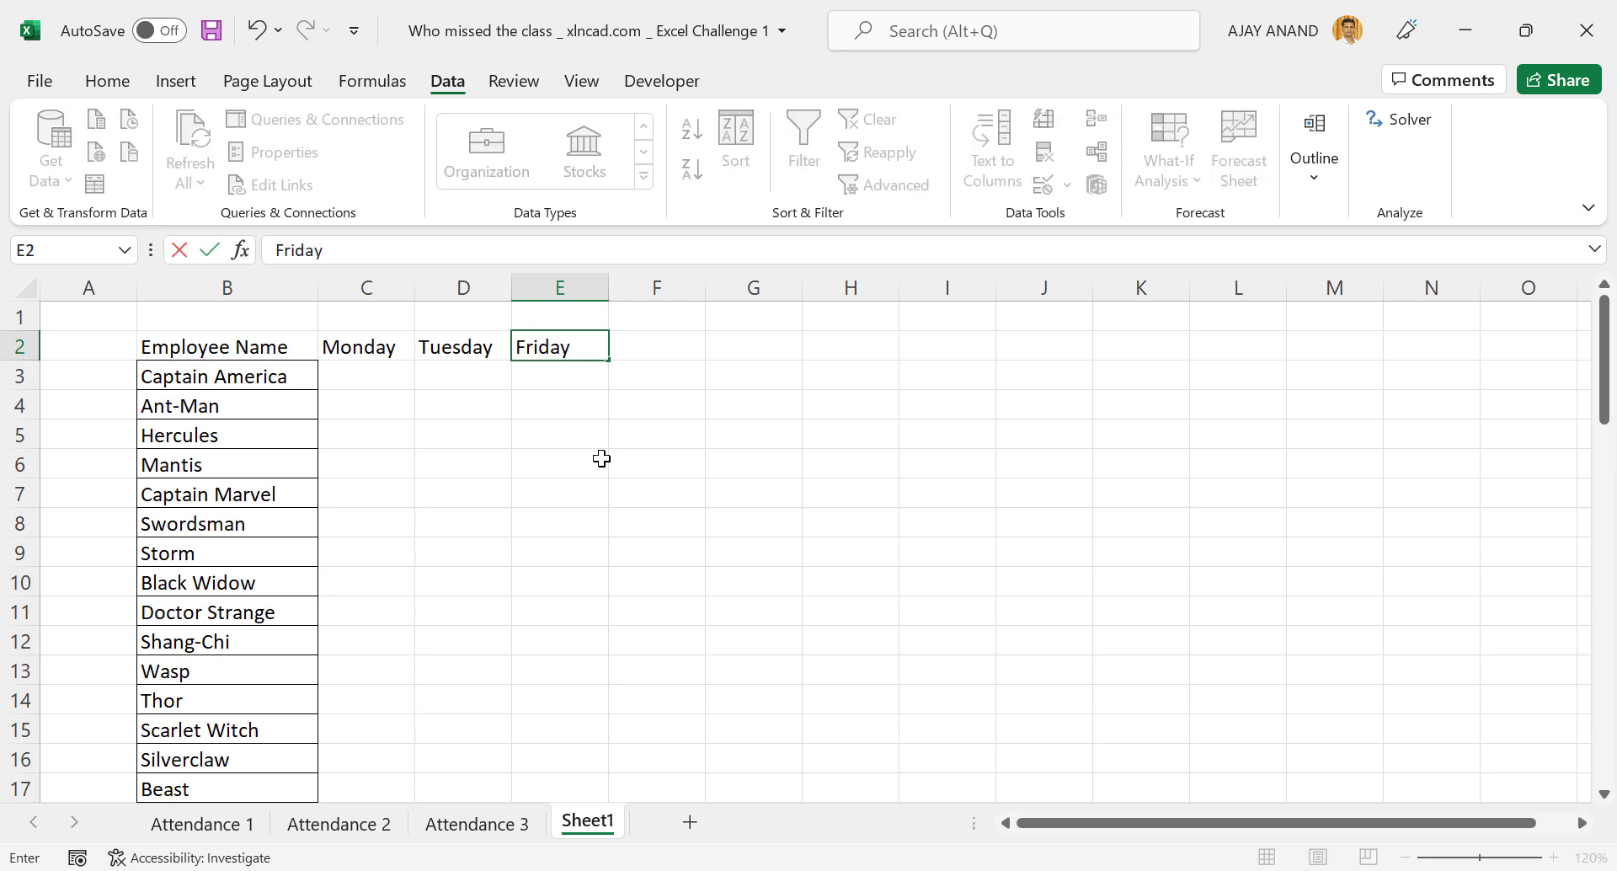
key(Return)
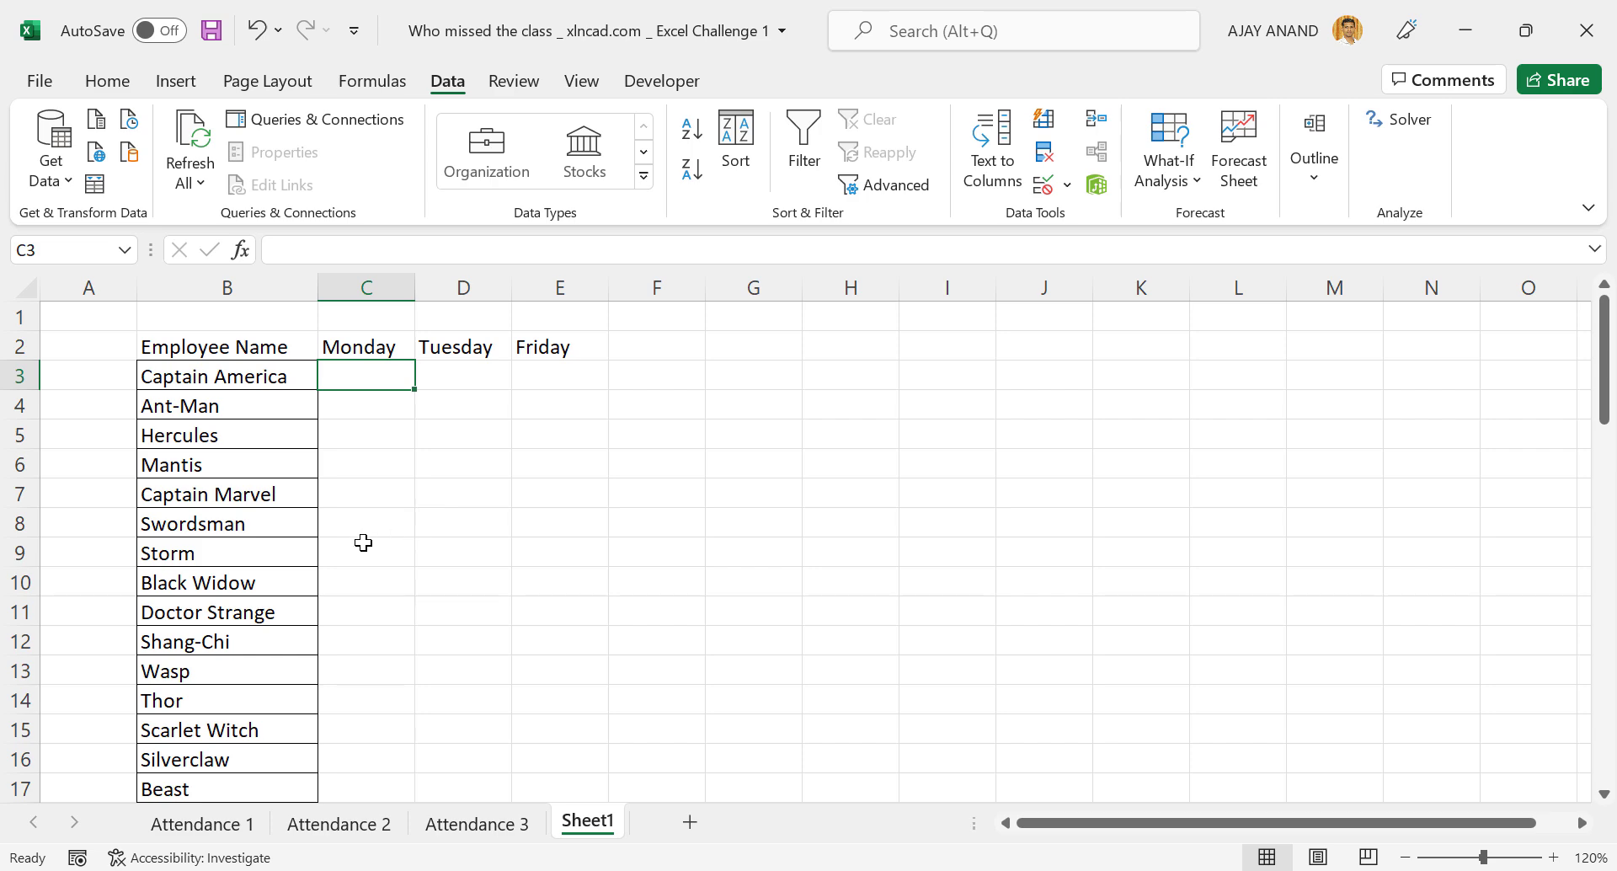
Step: Apply all borders to the entire attendance table, including the headers and the empty day columns
click(308, 522)
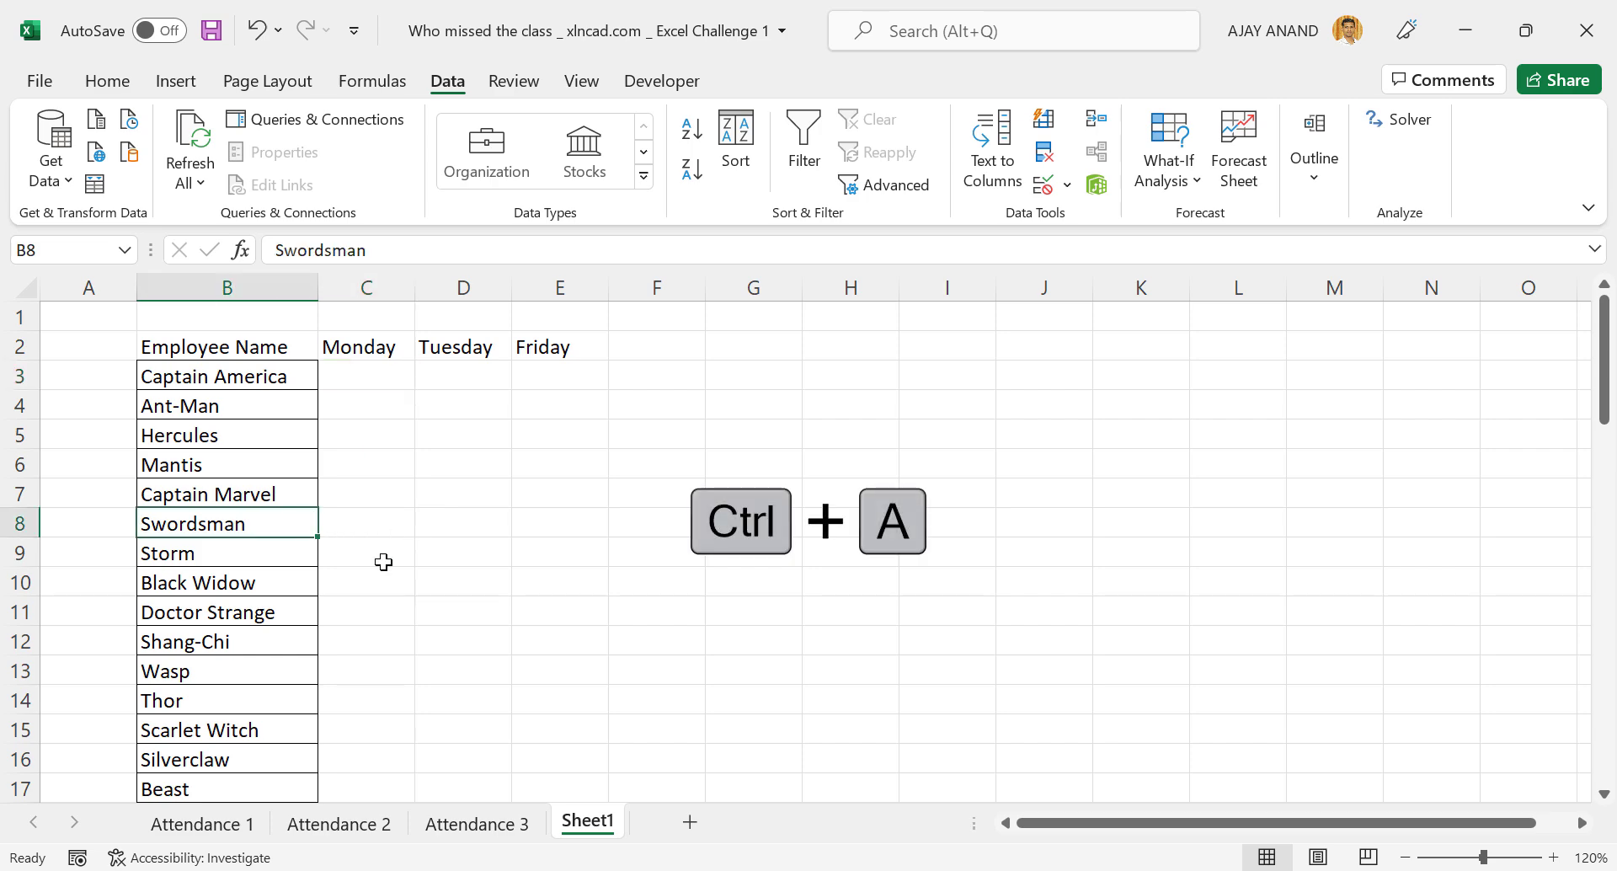
key(ctrl+a)
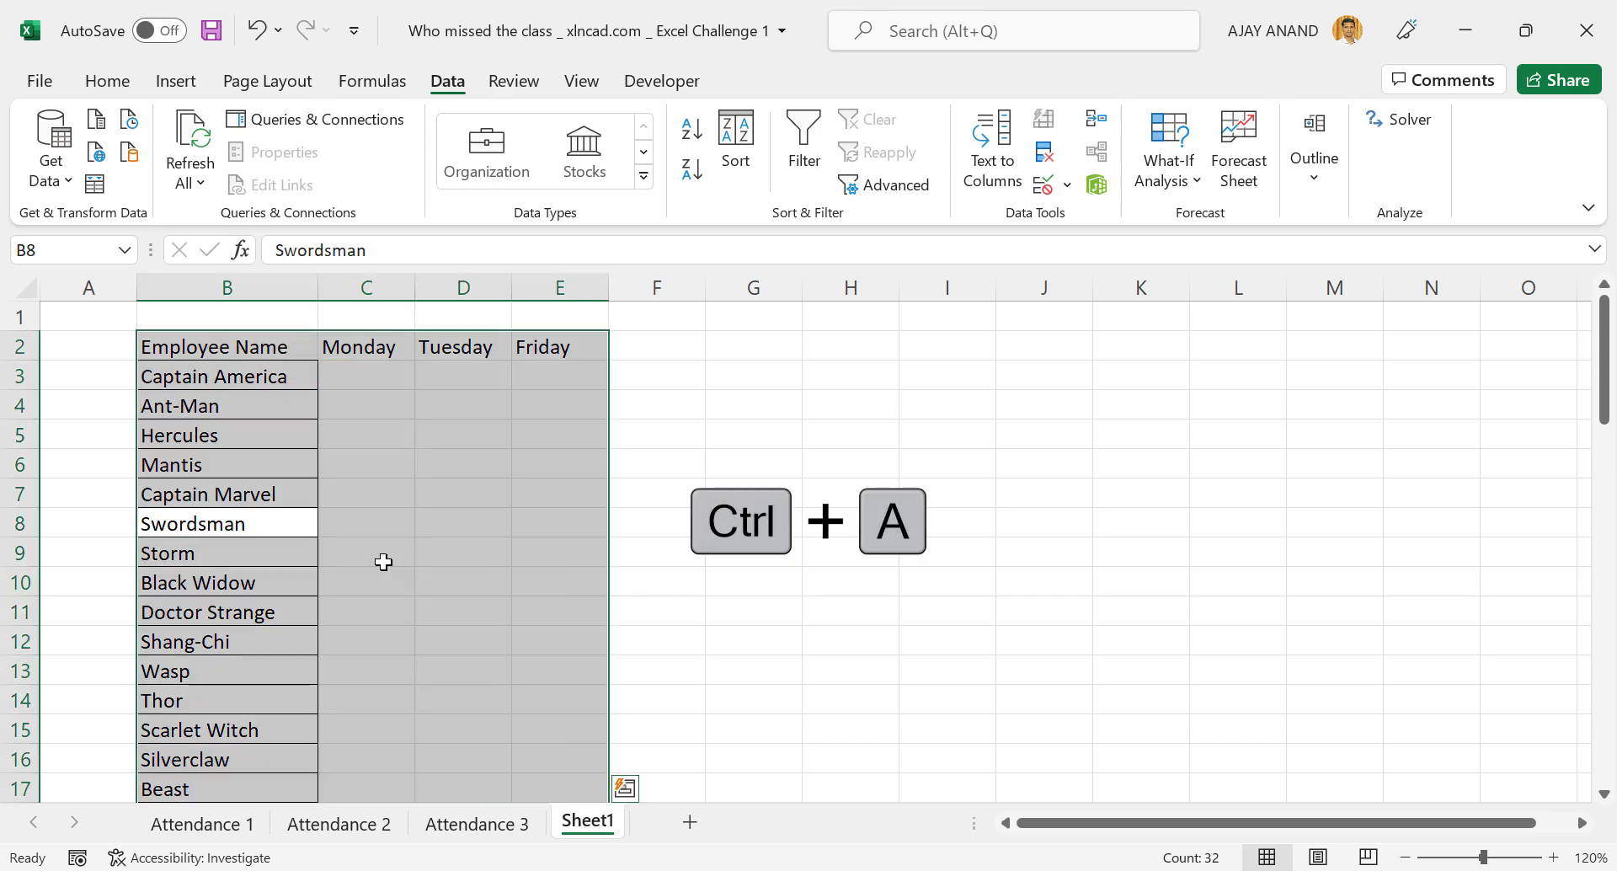
click(123, 82)
click(380, 169)
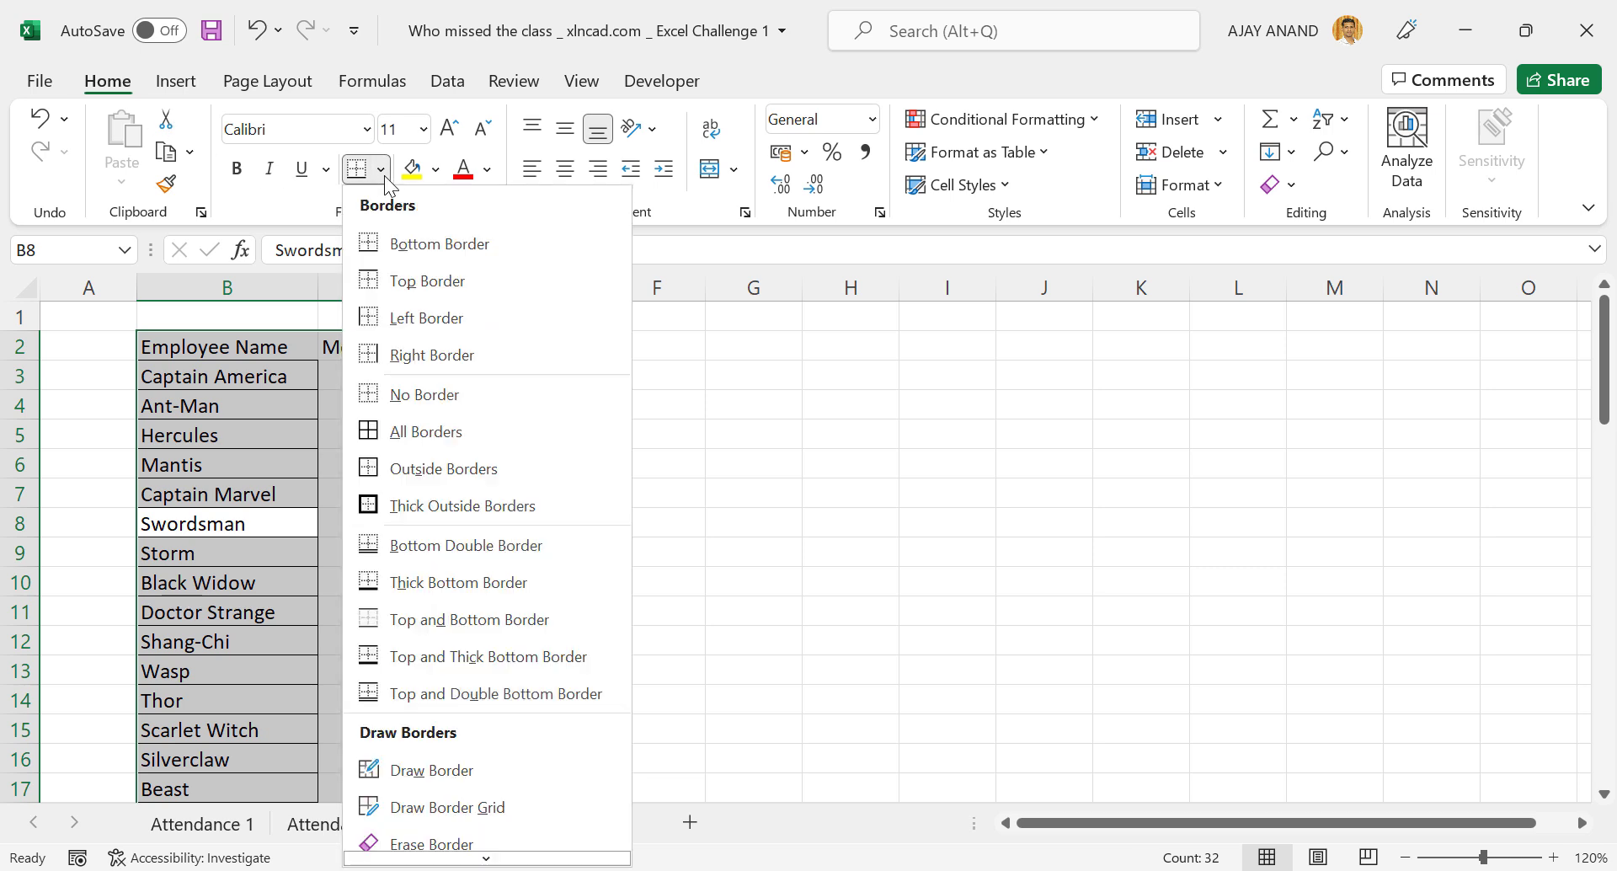
click(419, 433)
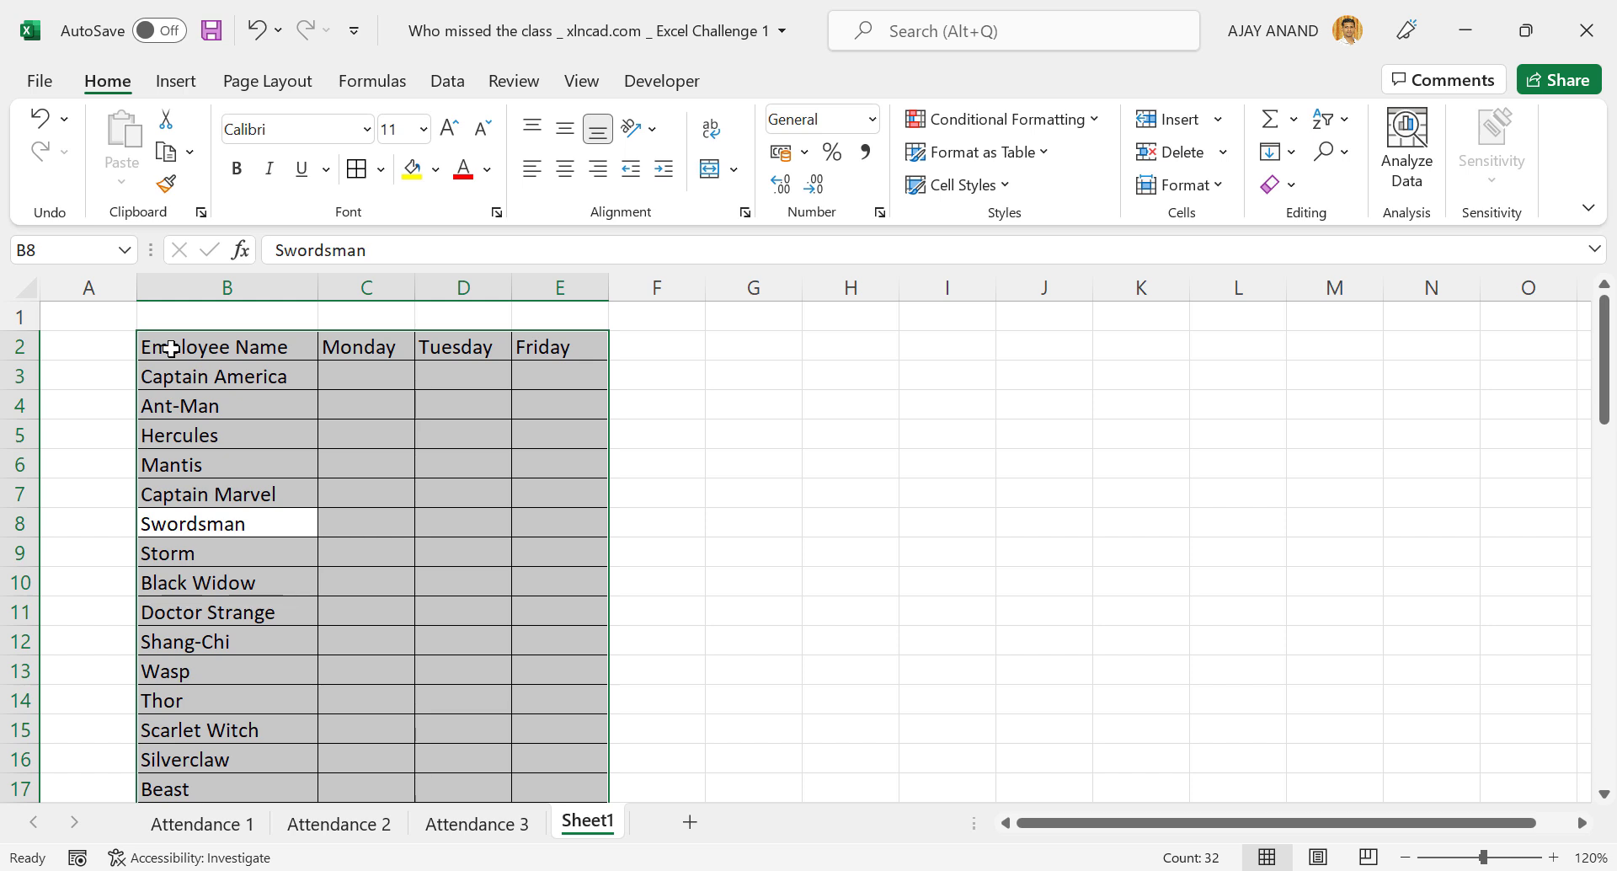
Step: Make the header row B2:E2 bold and fill it with light gold
drag(173, 350, 526, 345)
key(ctrl+b)
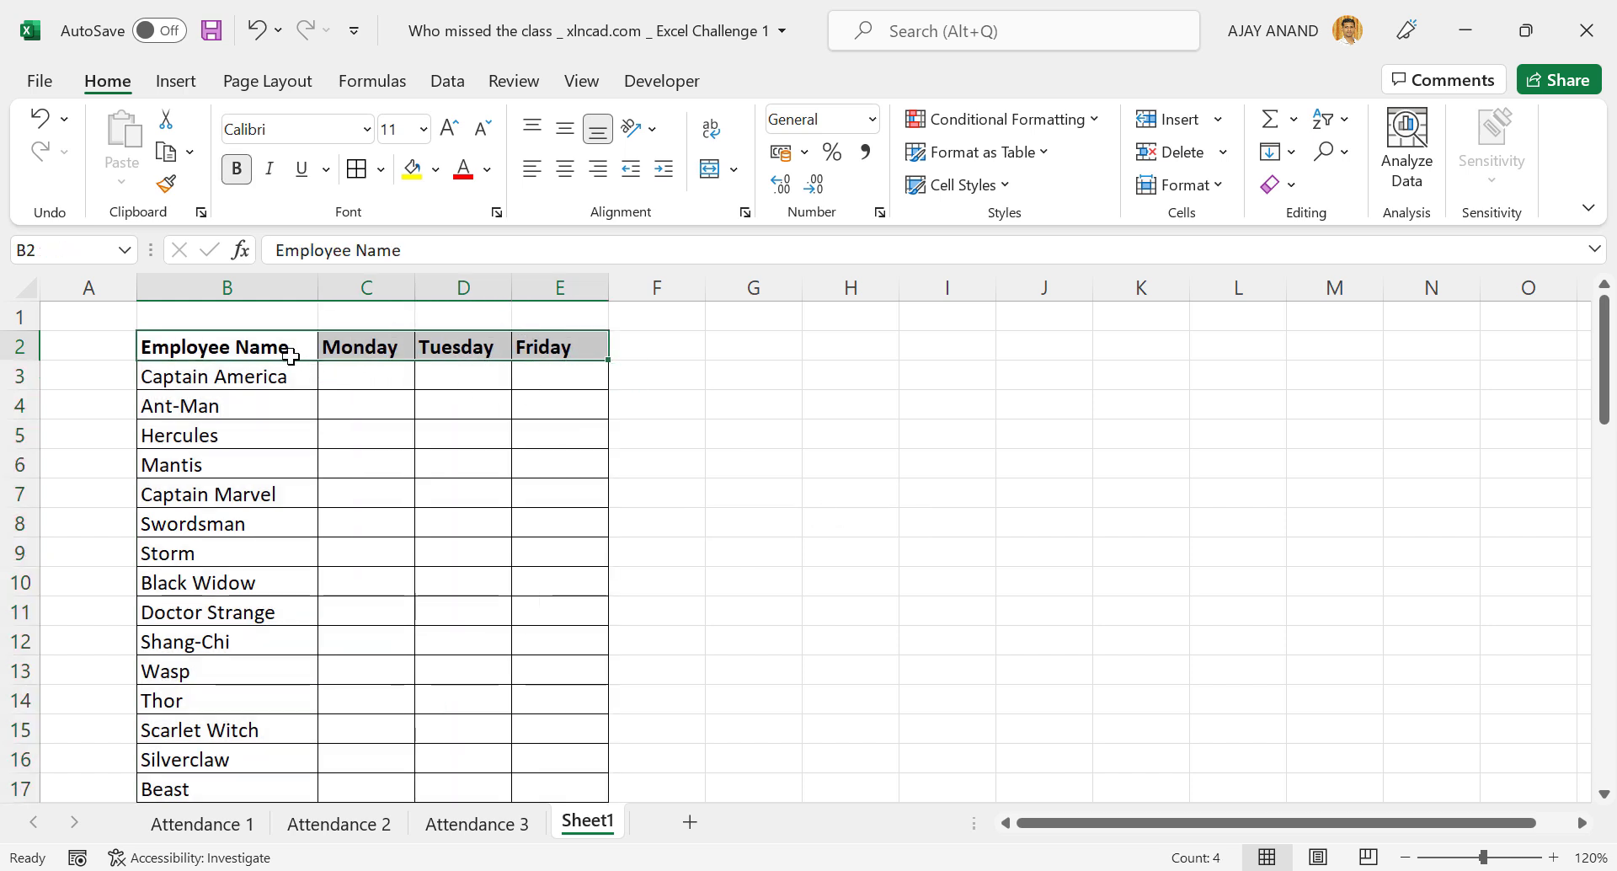
click(437, 170)
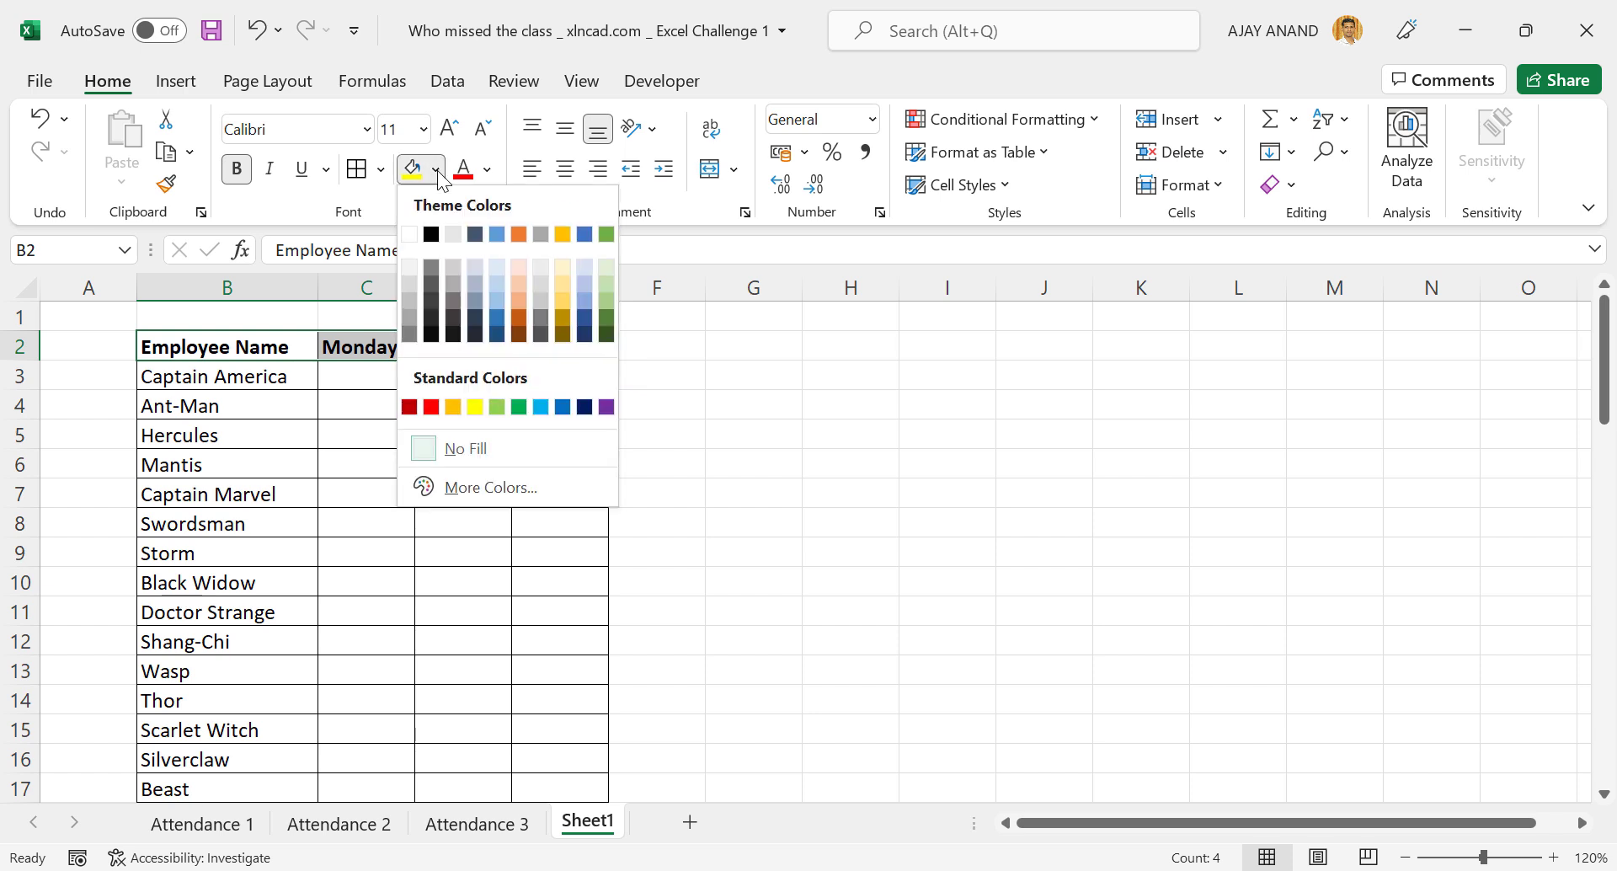
click(559, 269)
Step: Enter =COUNTIF('Attendance 1'!$B$3:$B$24,Sheet1!B3) in C3 to mark the first employee's Monday attendance
click(365, 383)
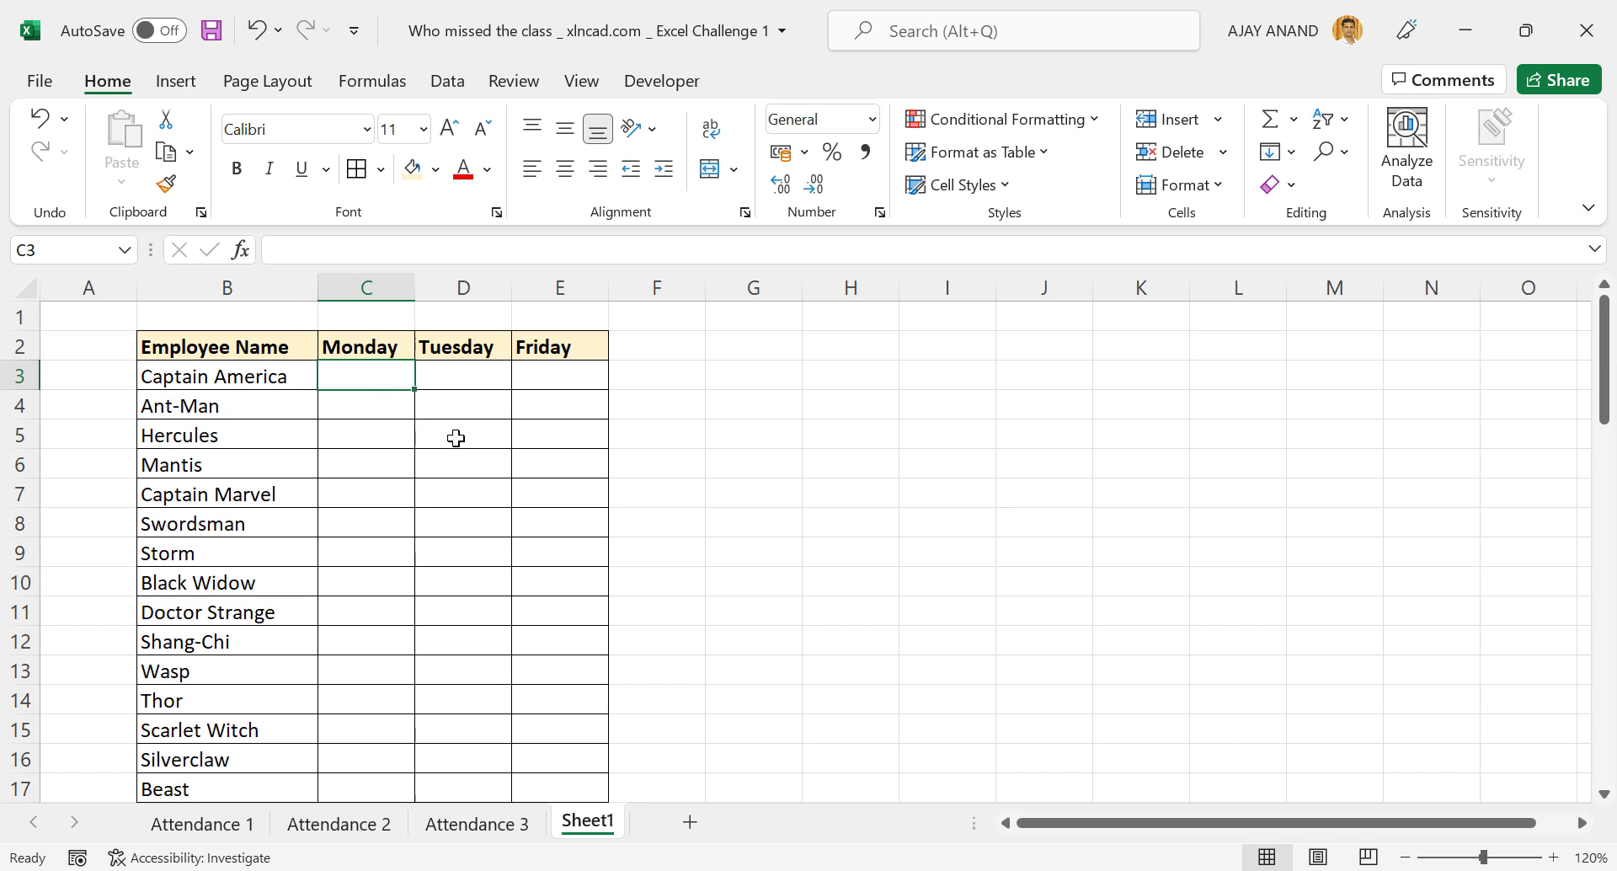
text(=COUNT)
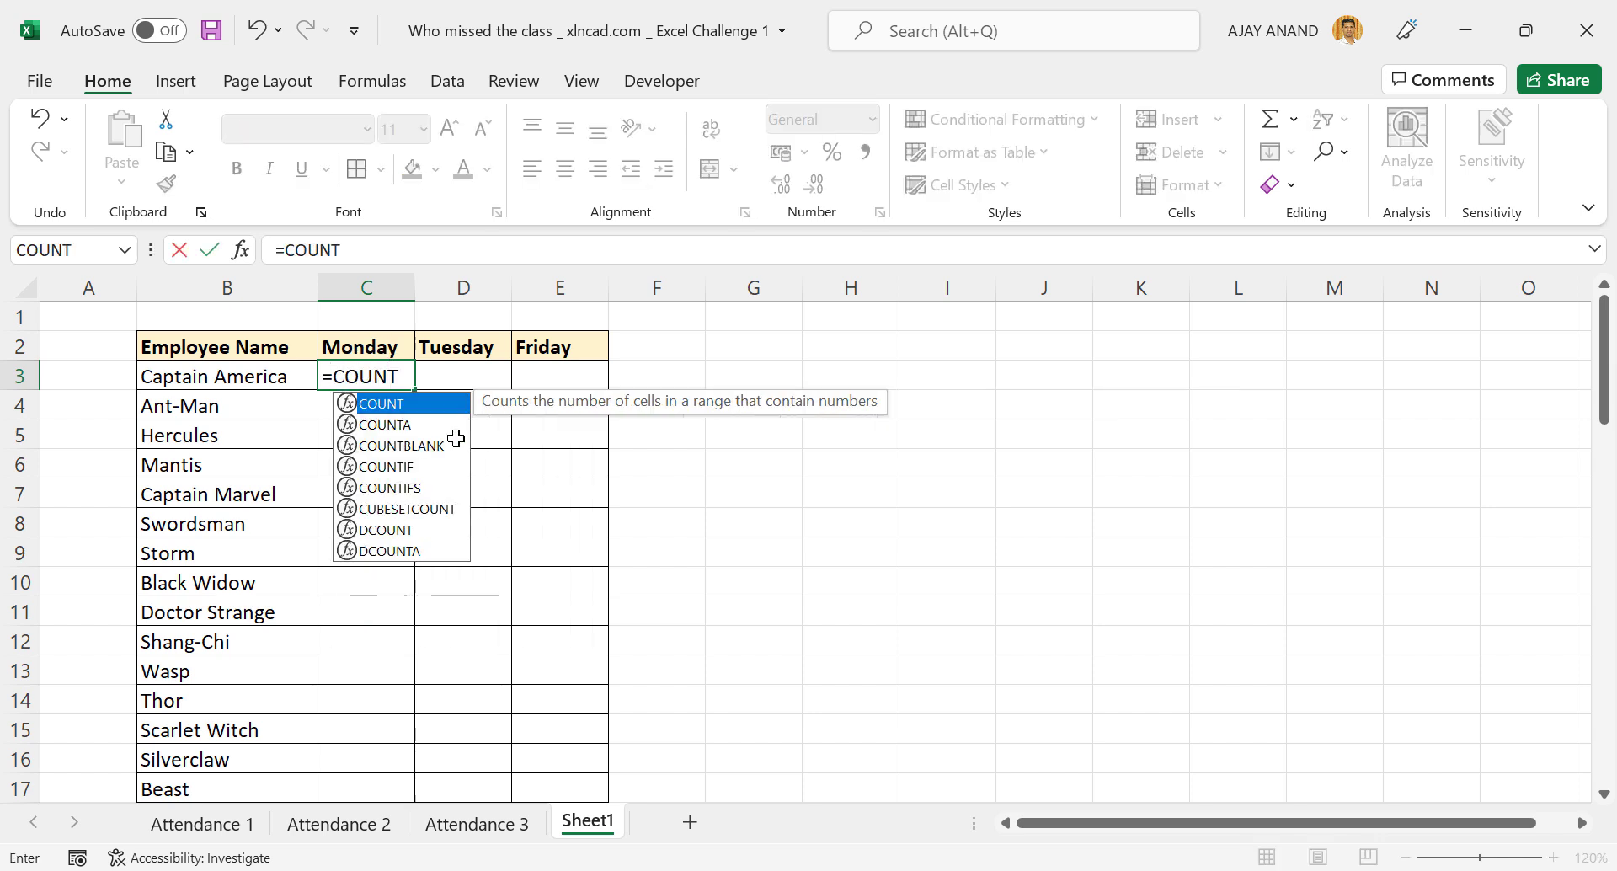
text(IF()
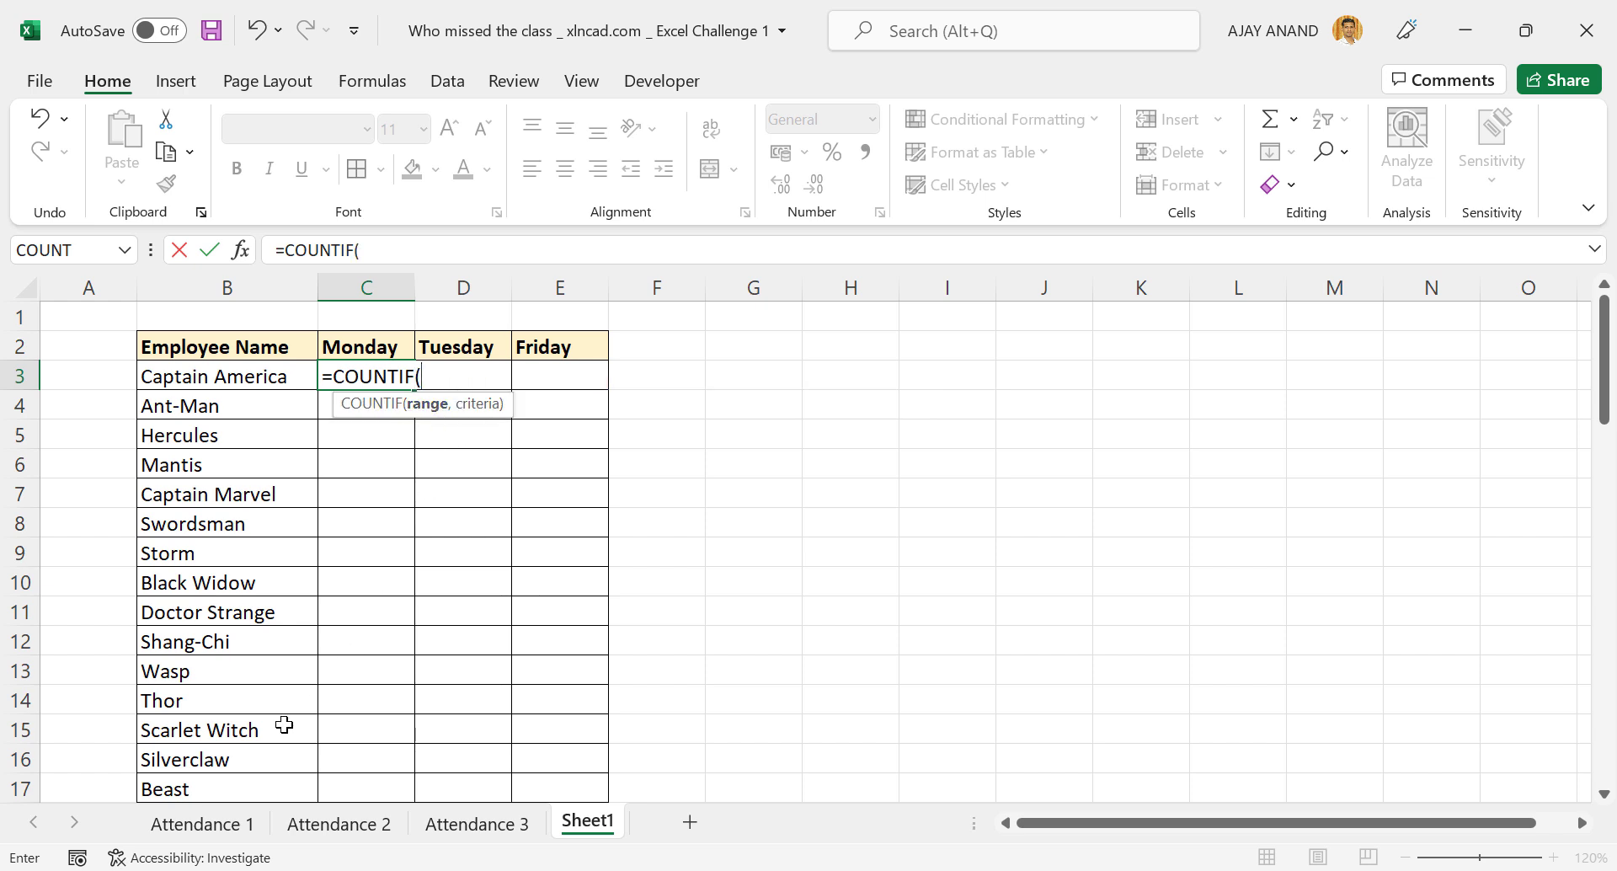
click(200, 824)
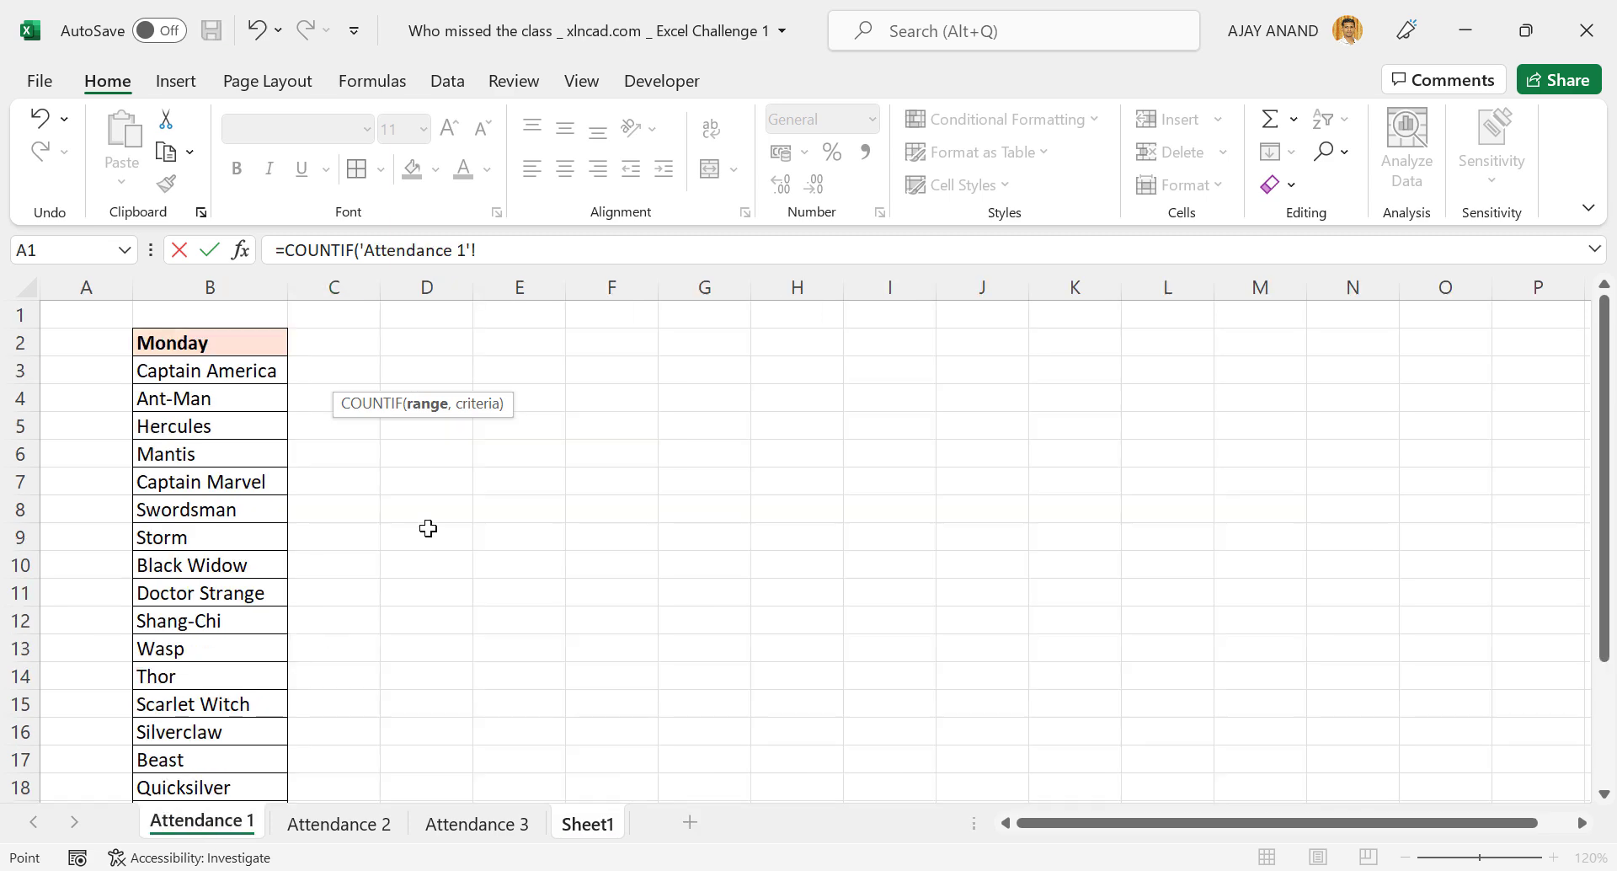
scroll(210, 372, down, 4)
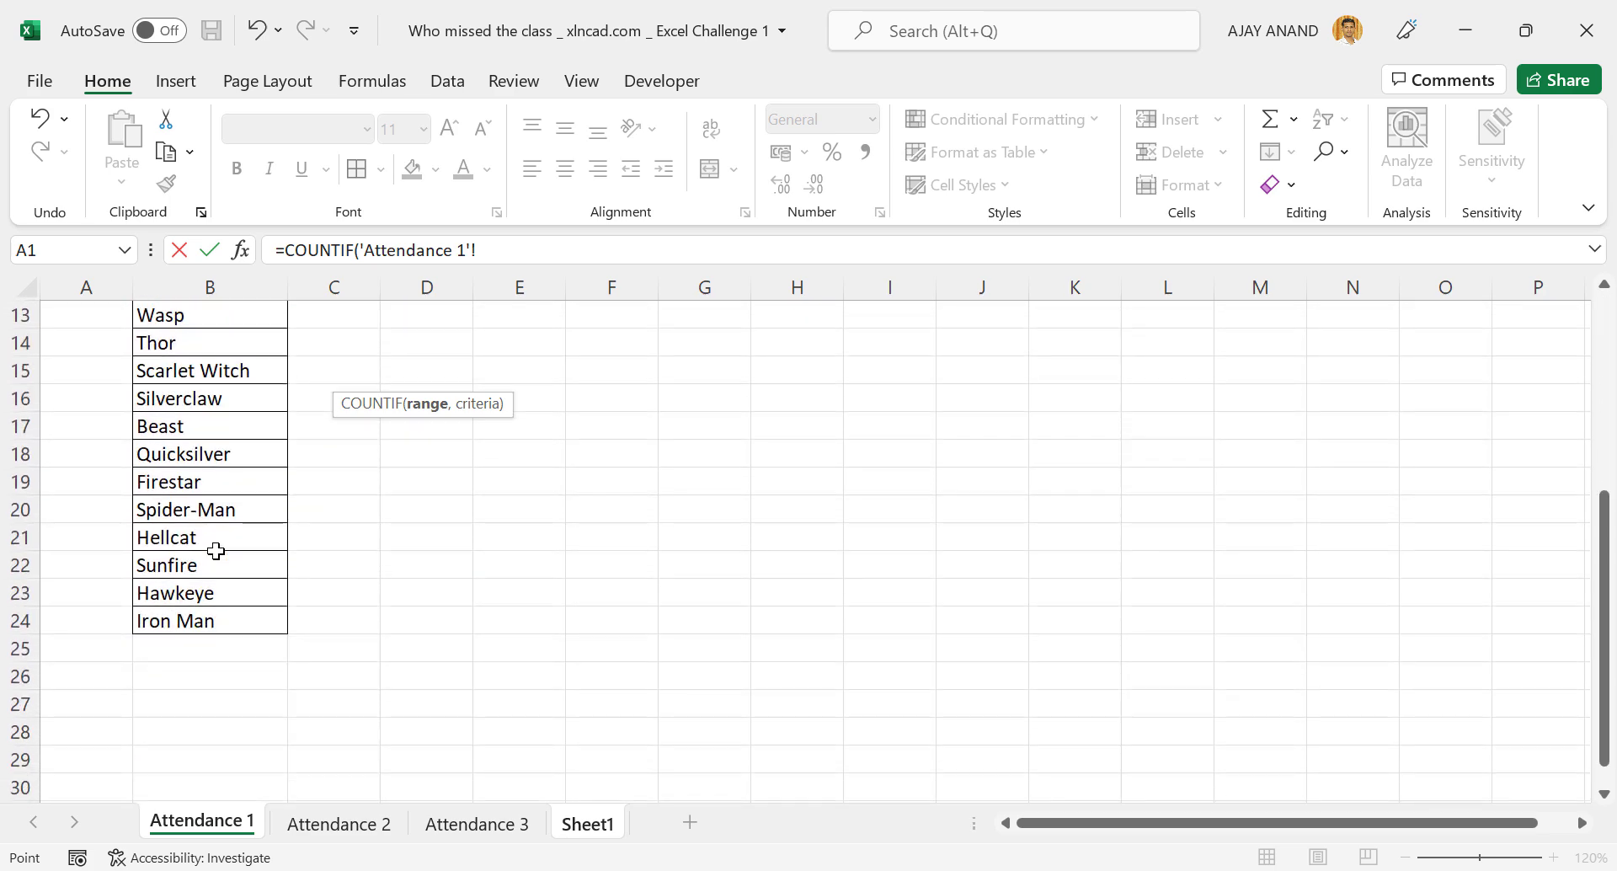
scroll(216, 544, up, 4)
drag(222, 371, 233, 791)
scroll(227, 733, down, 2)
scroll(219, 674, up, 4)
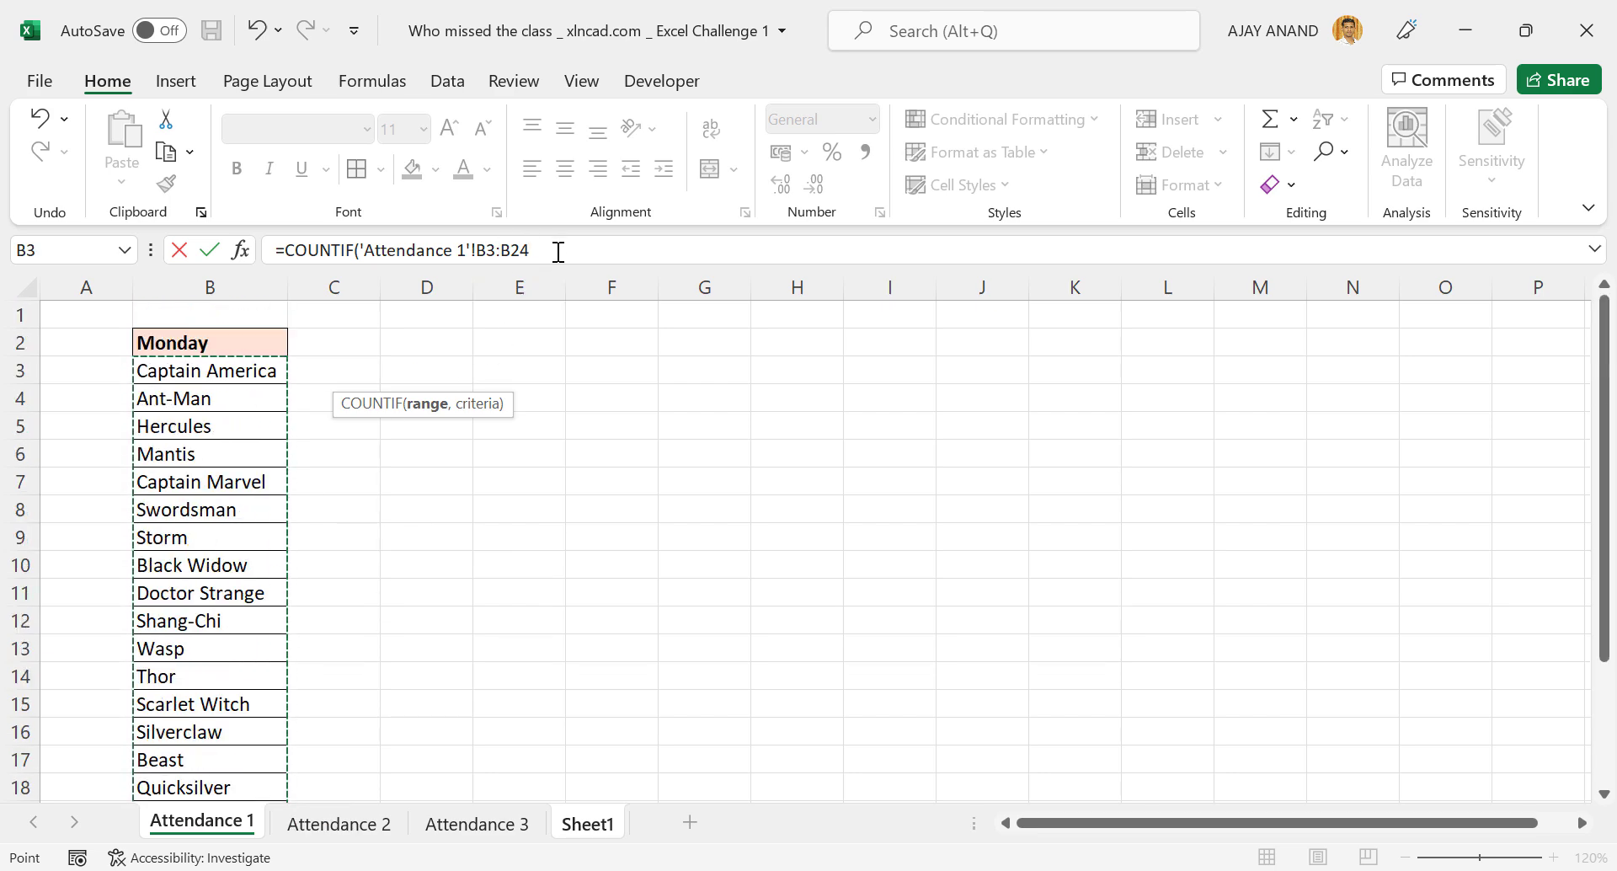
key(F4)
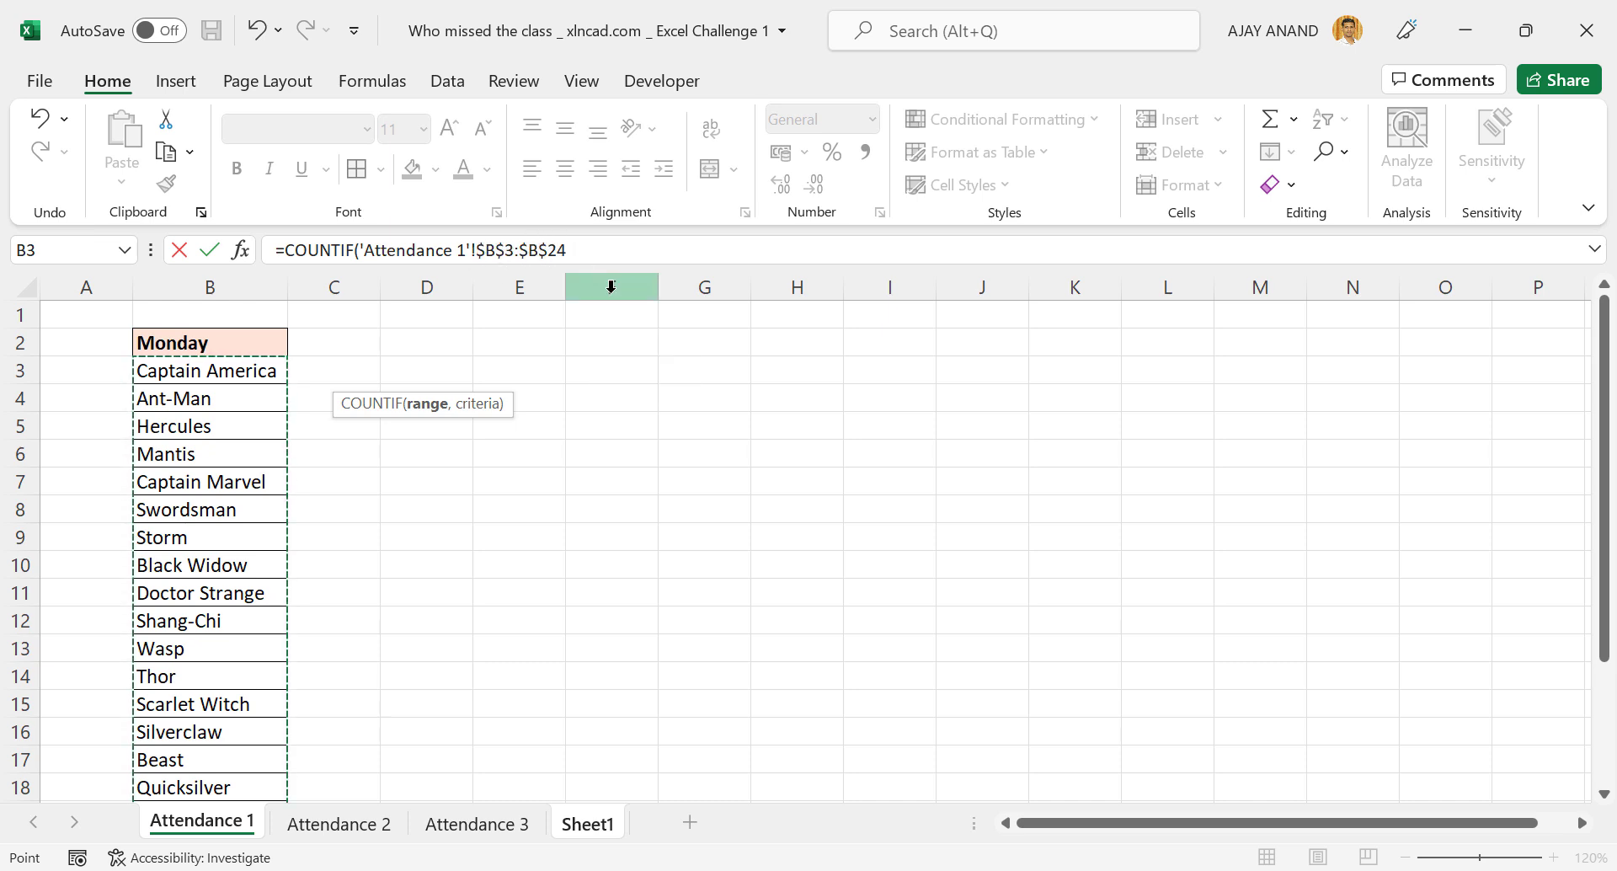
text(,)
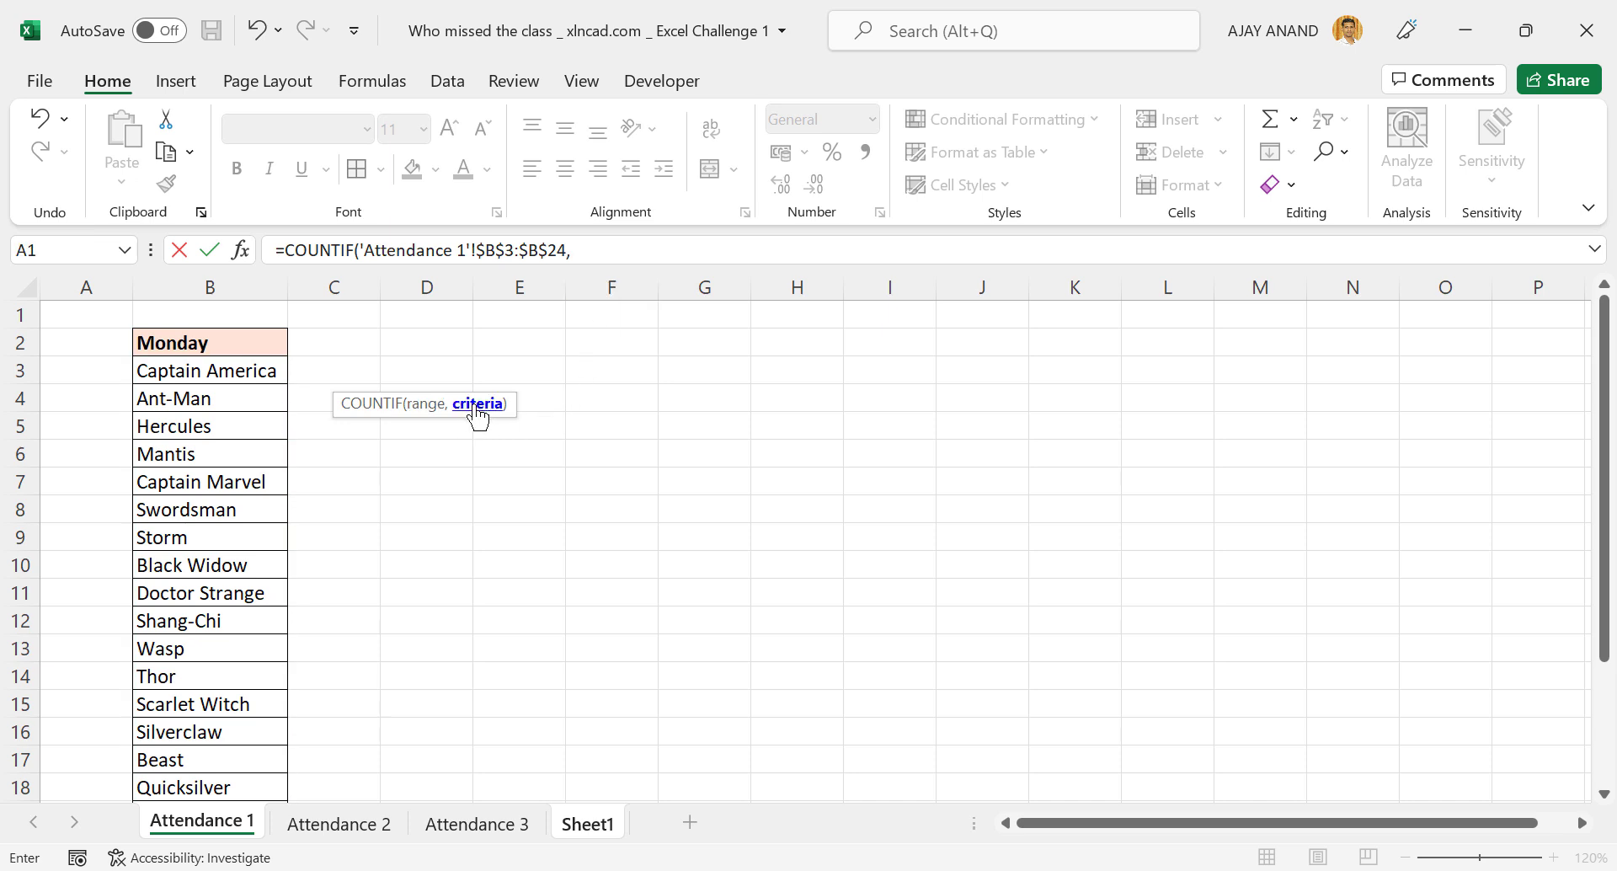
click(587, 824)
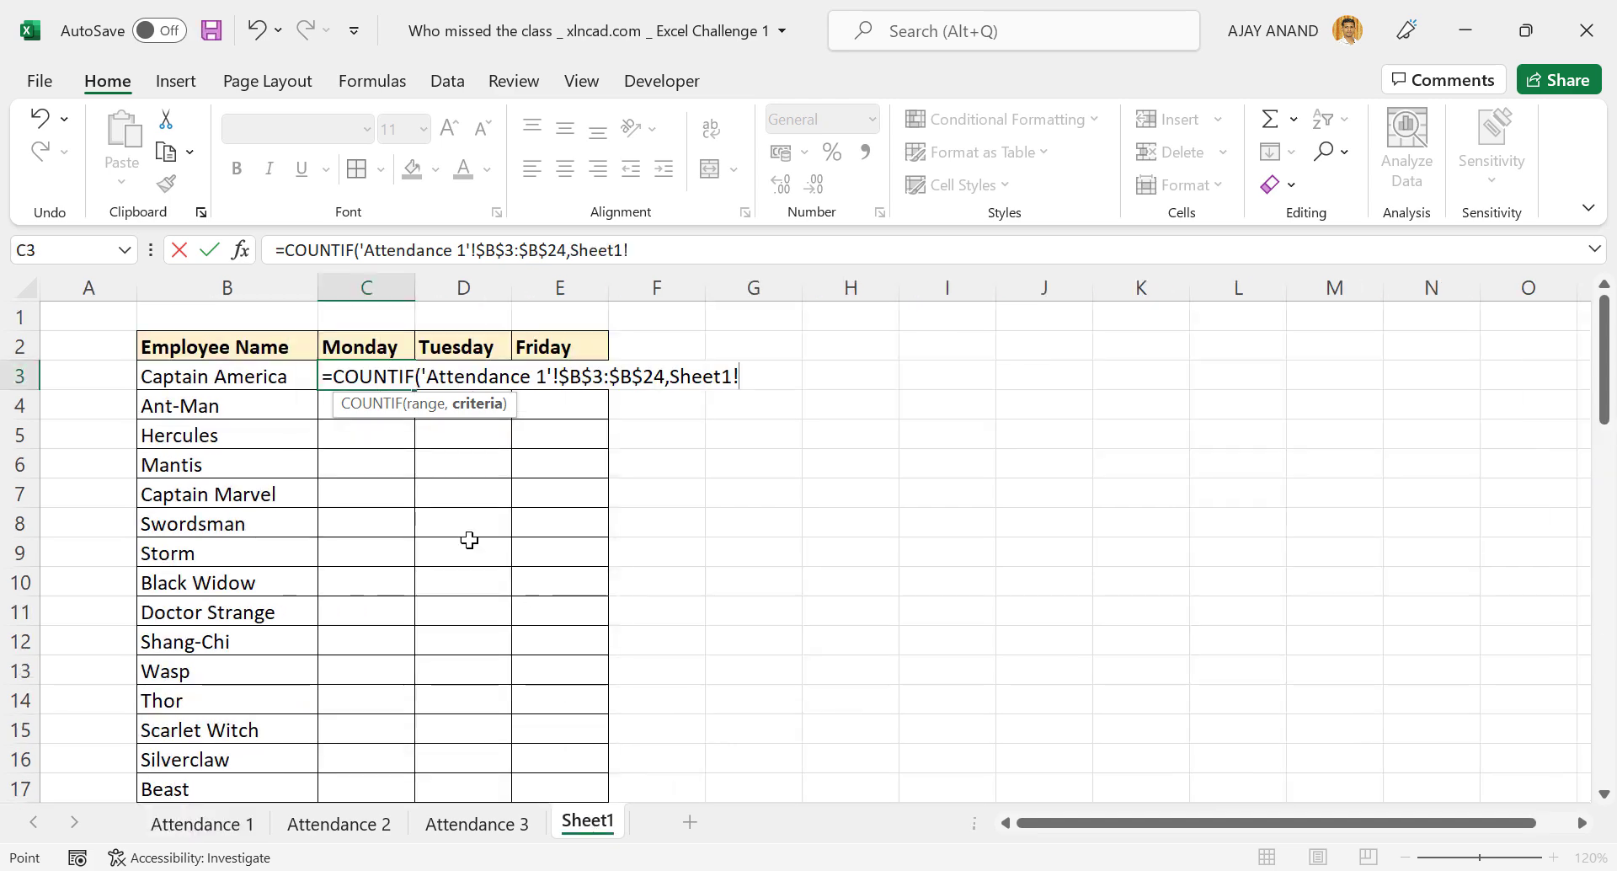
click(259, 376)
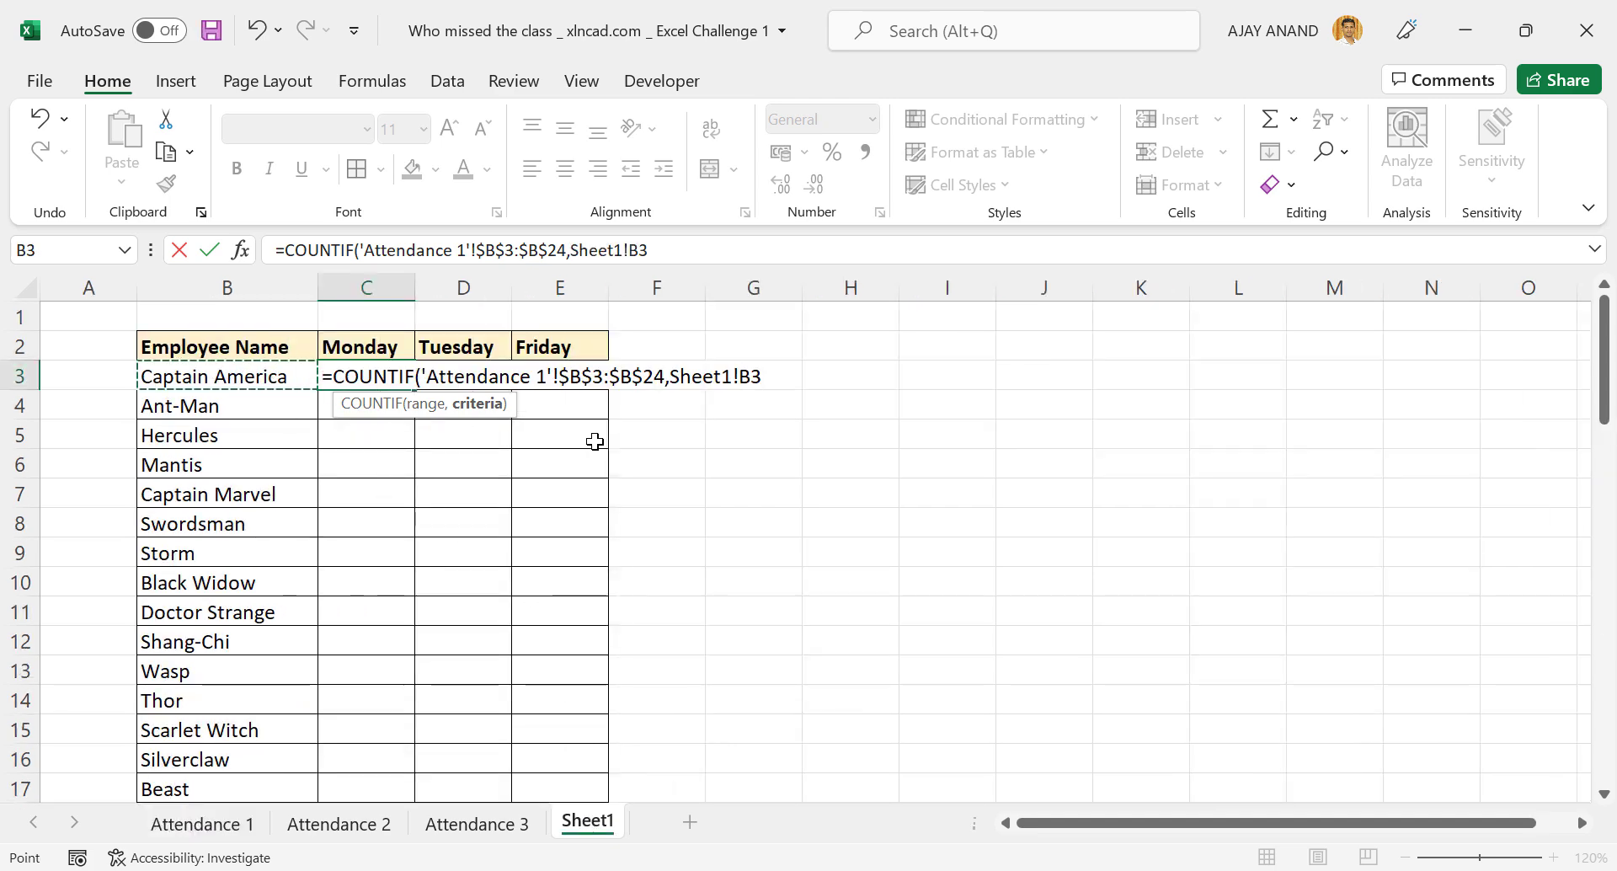
key(Return)
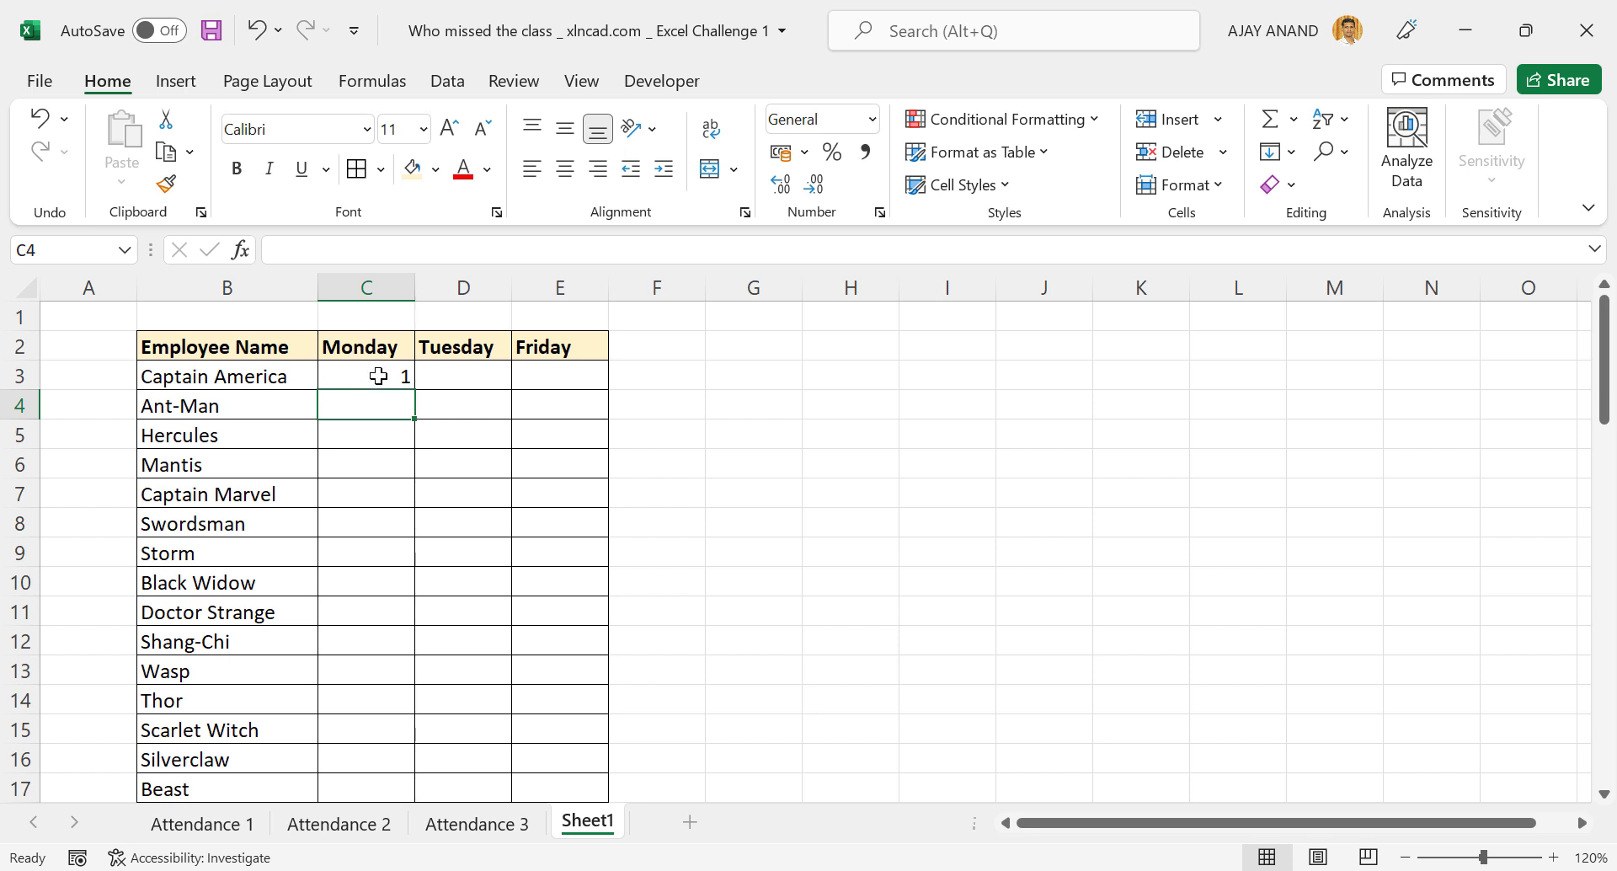
Step: Fill the Monday attendance formula from C3 down to C30 for every employee in the master list
click(354, 376)
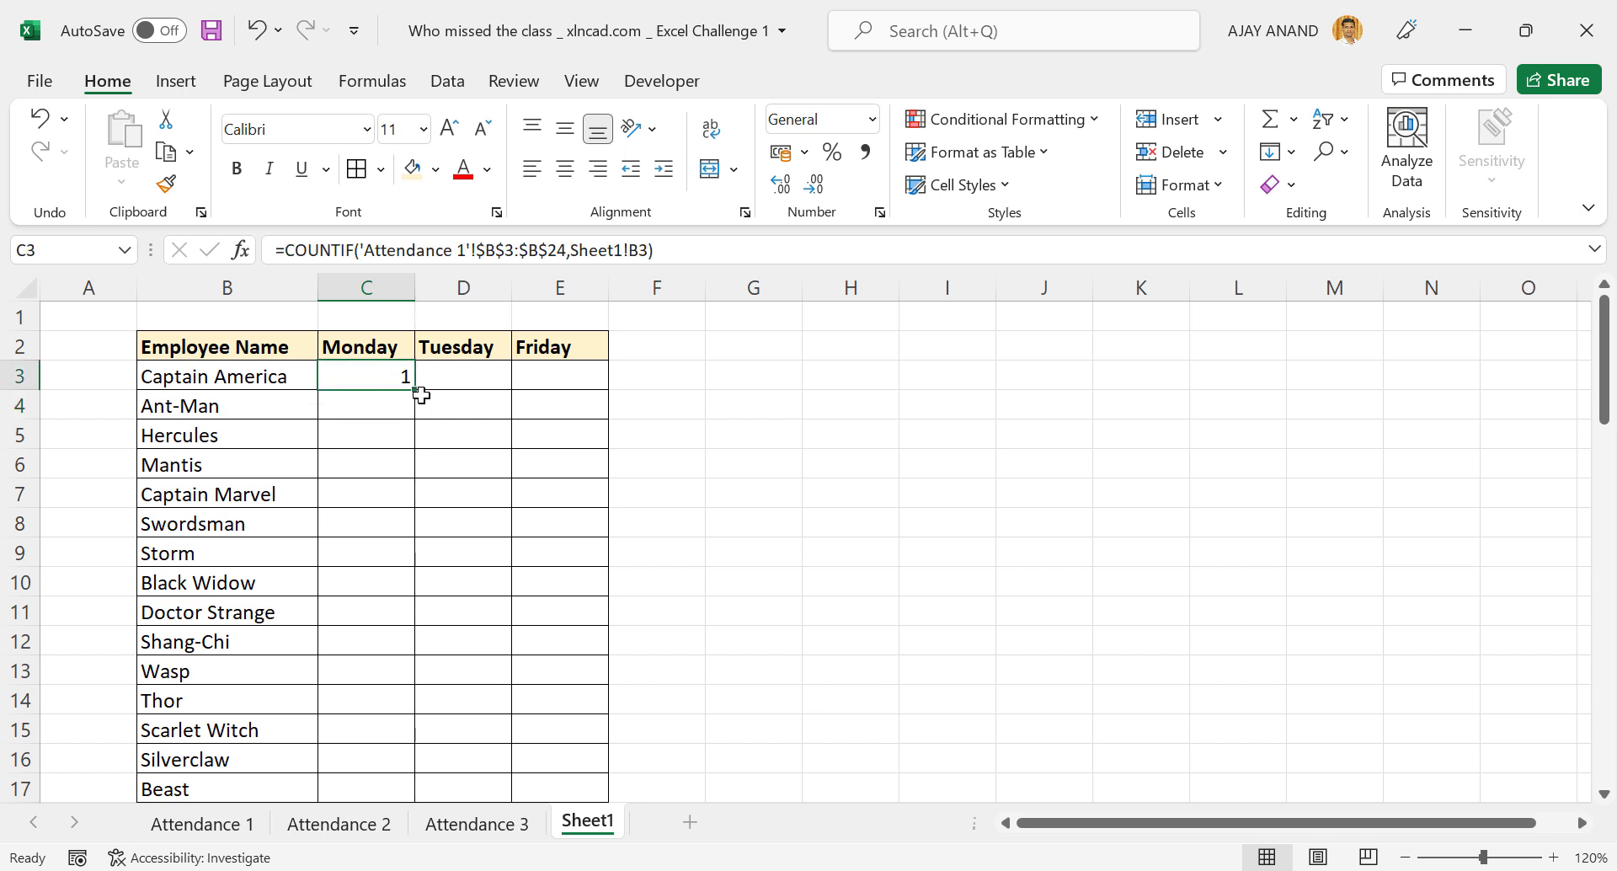
scroll(394, 472, down, 5)
scroll(392, 506, up, 5)
drag(416, 393, 401, 771)
scroll(425, 556, up, 5)
scroll(419, 472, down, 6)
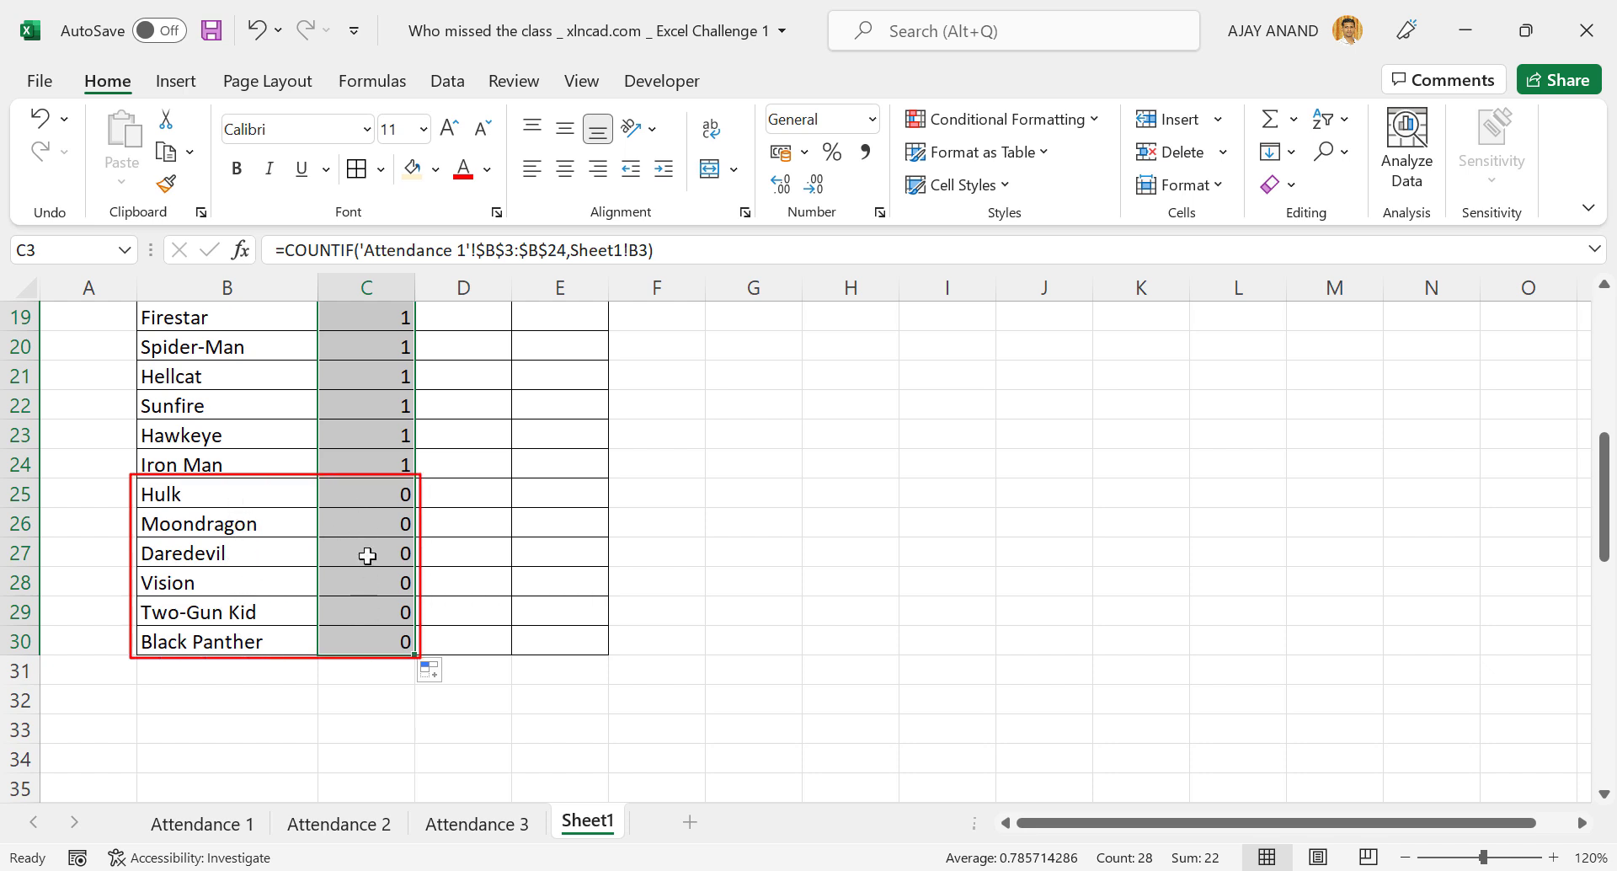
click(375, 493)
click(371, 523)
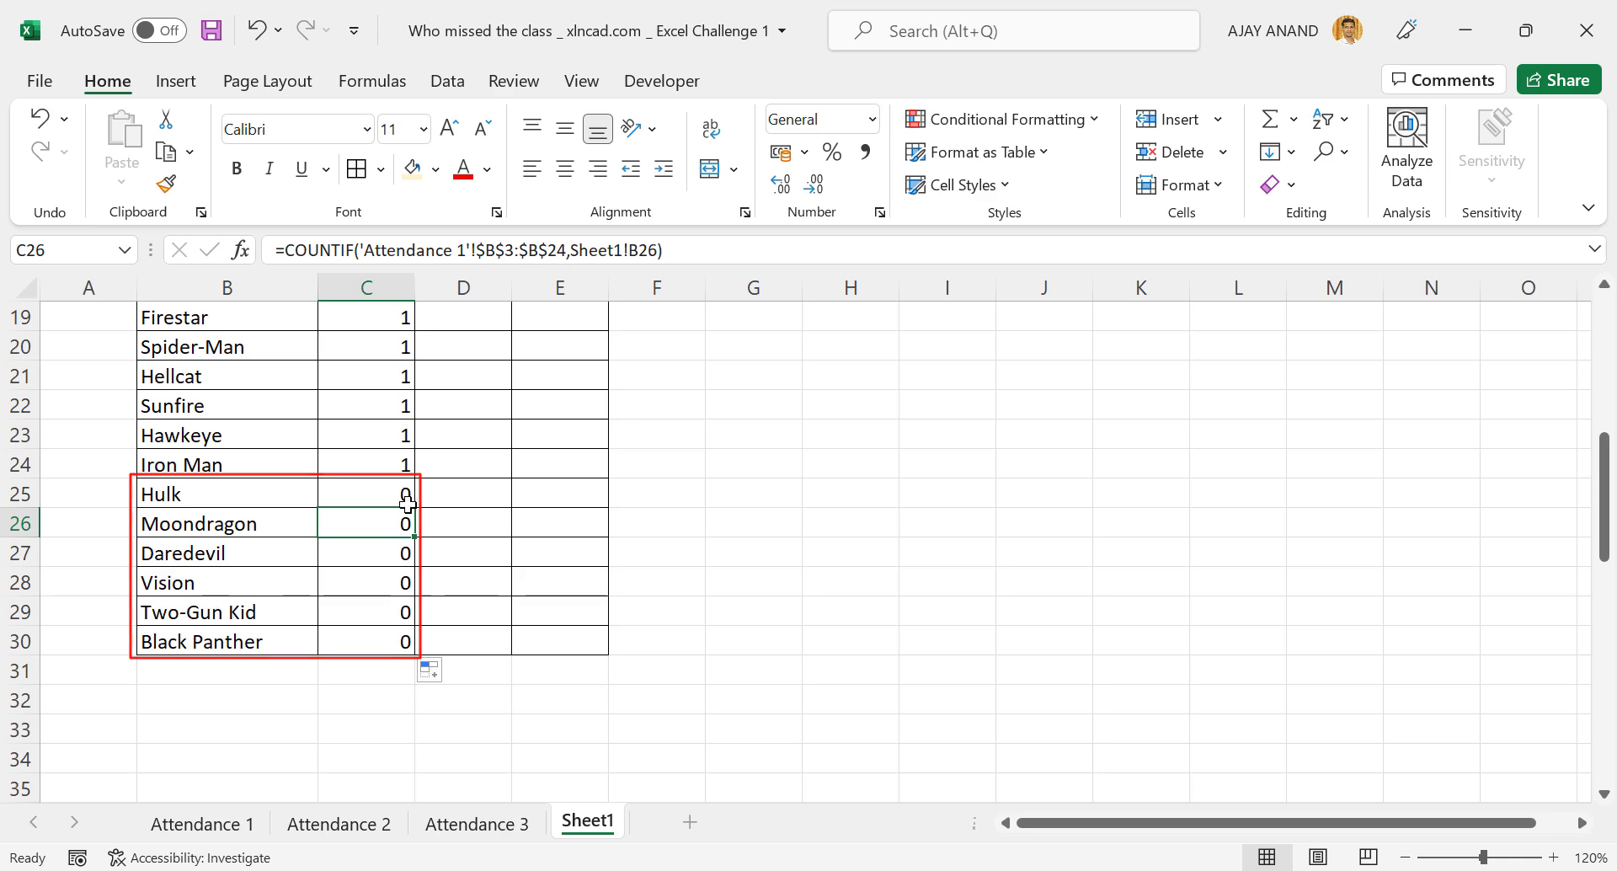
scroll(345, 581, up, 6)
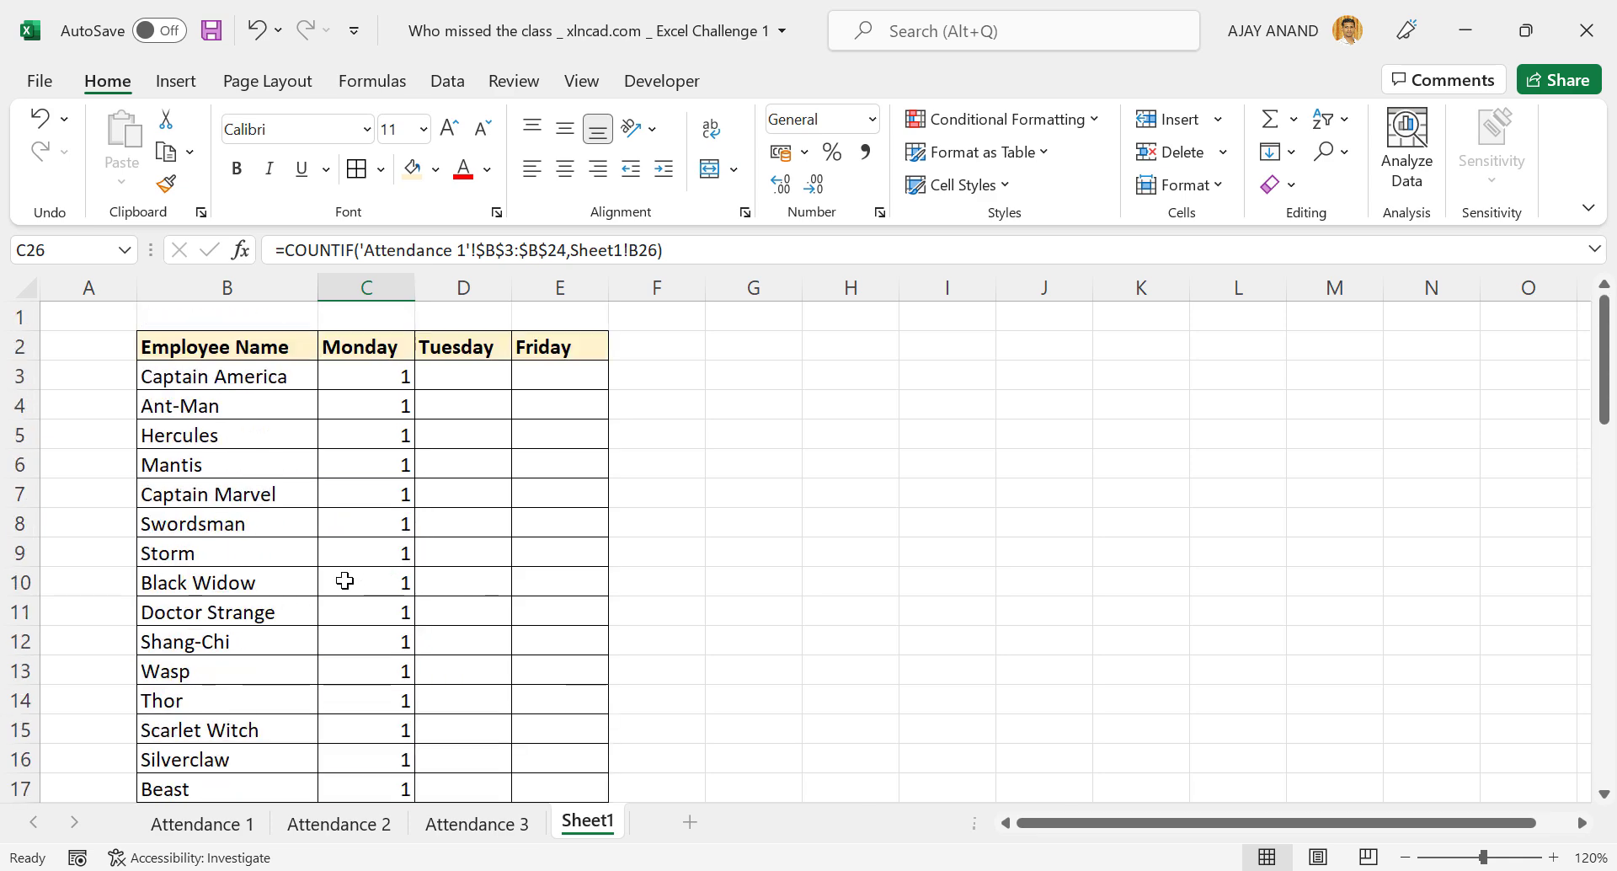
Step: Enter =COUNTIF('Attendance 2'!$B$3:$B$23,Sheet1!B3) in D3 to mark the first employee's Tuesday attendance
click(455, 374)
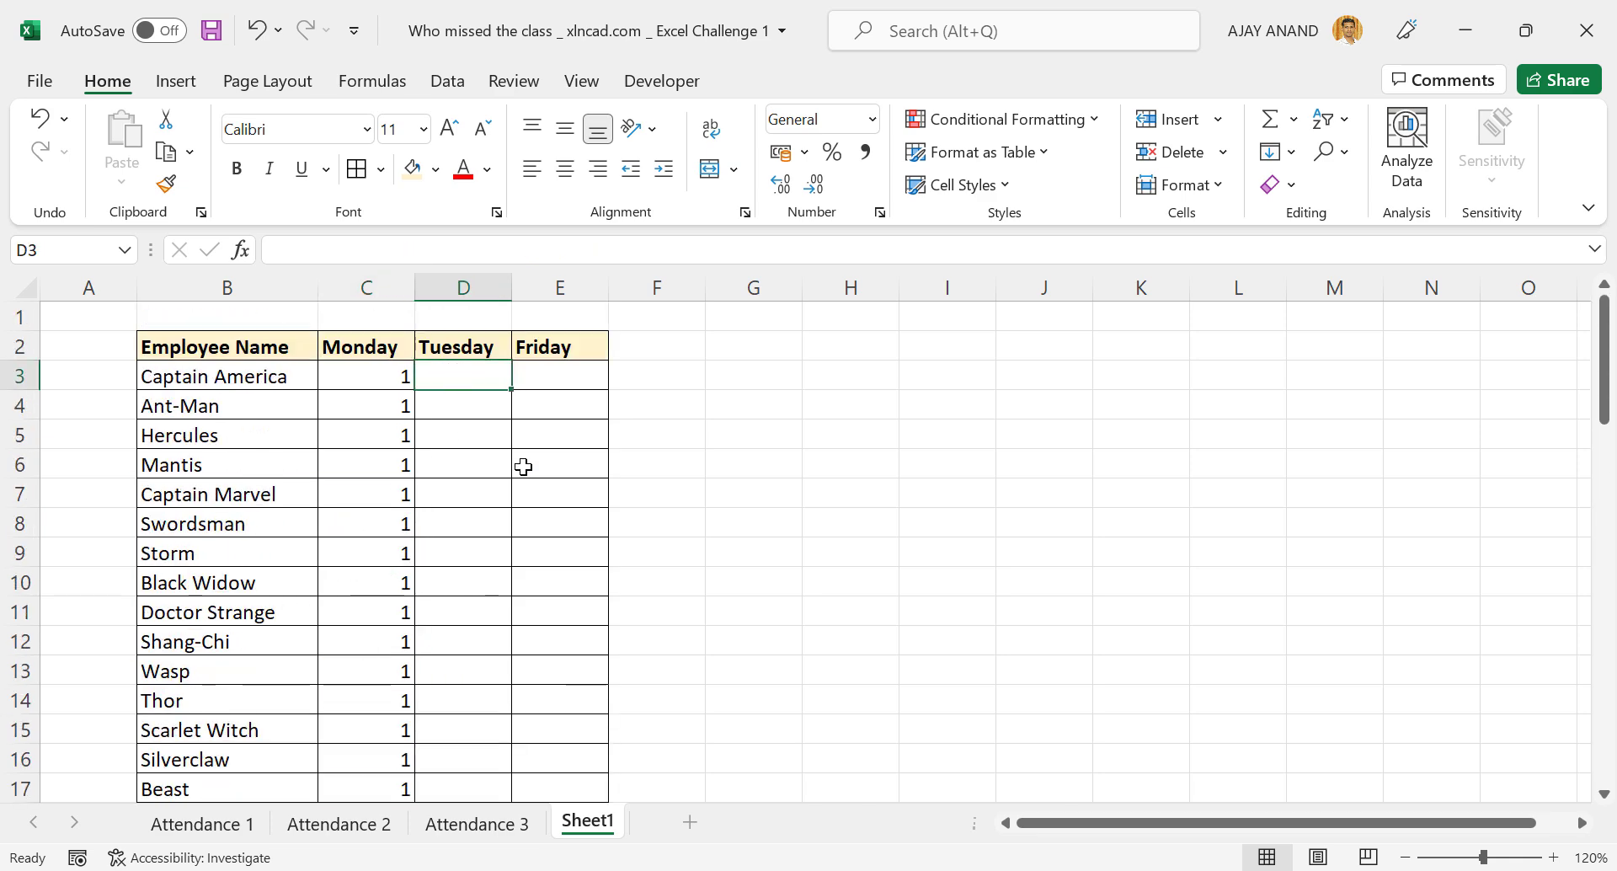
text(=COUNT)
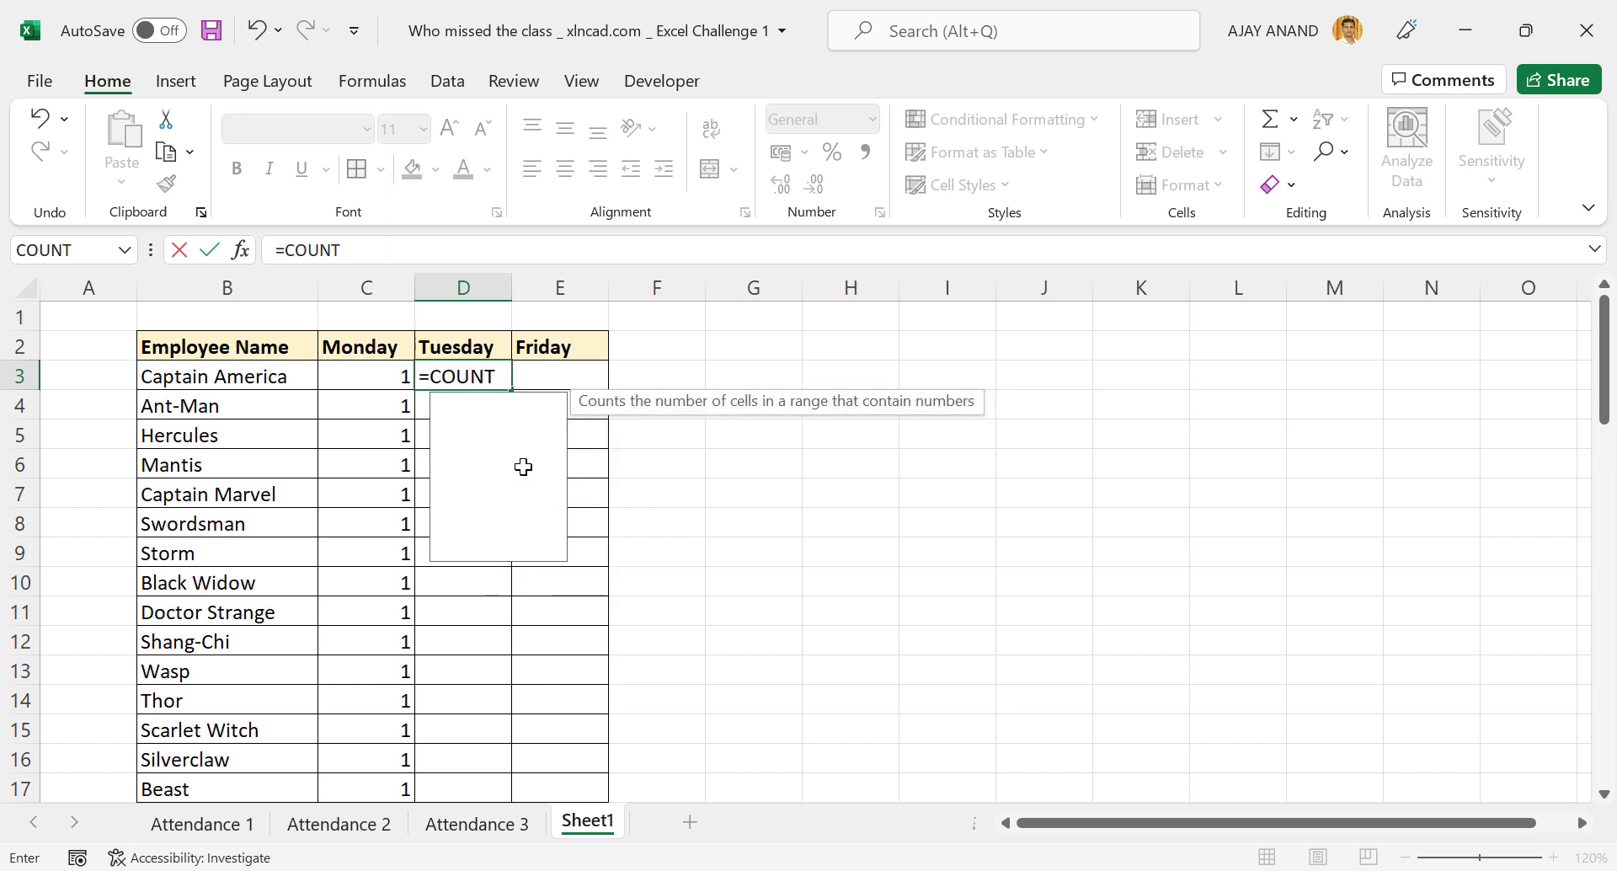
text(IF()
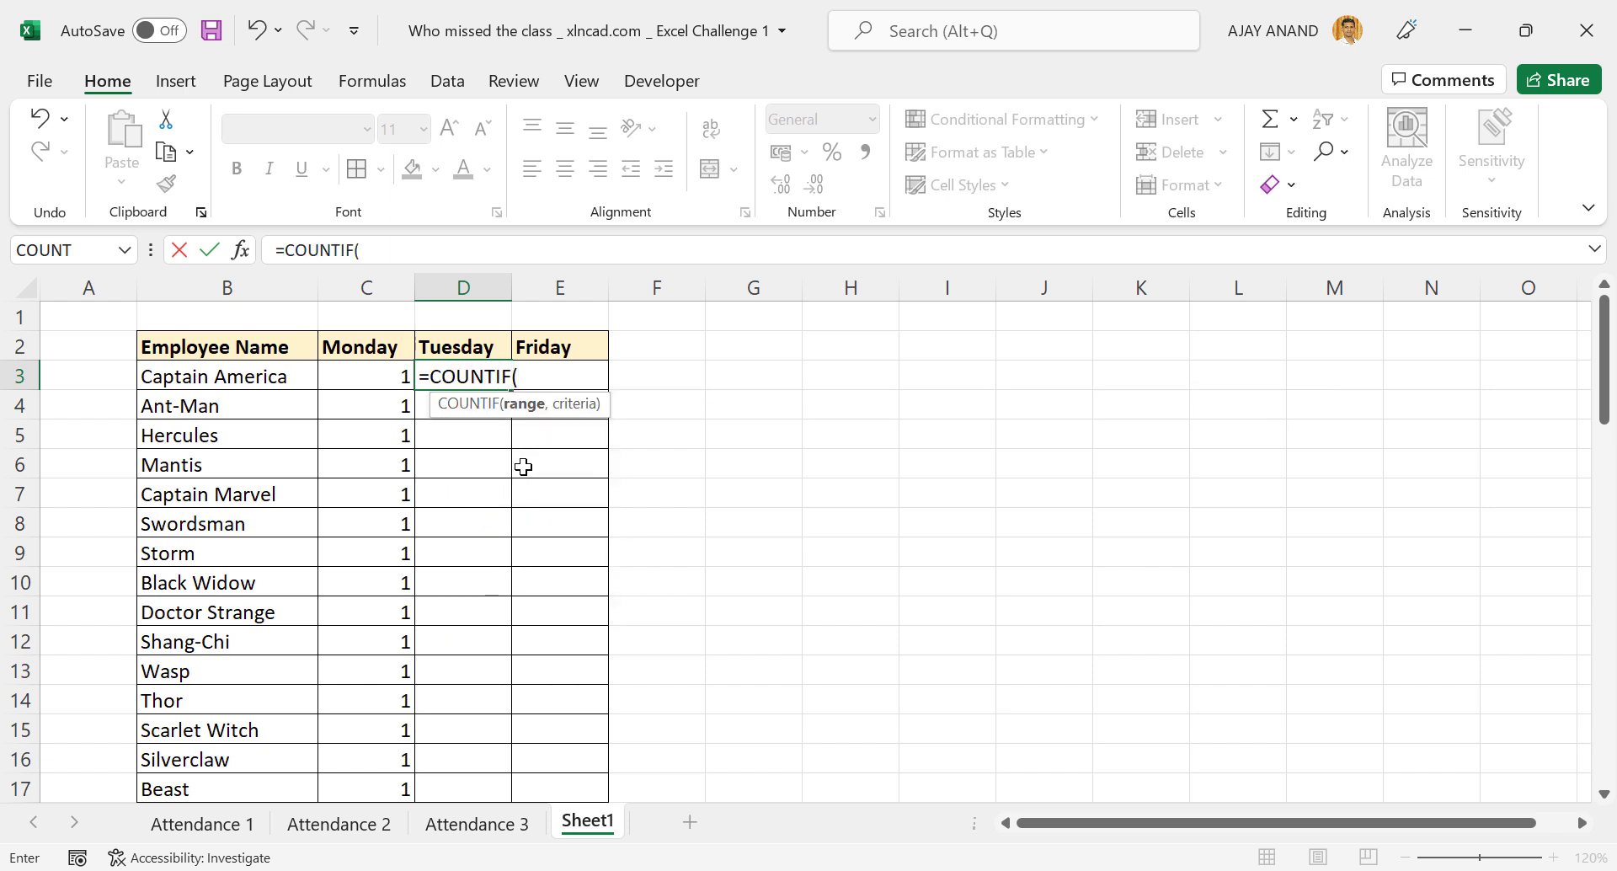
click(340, 824)
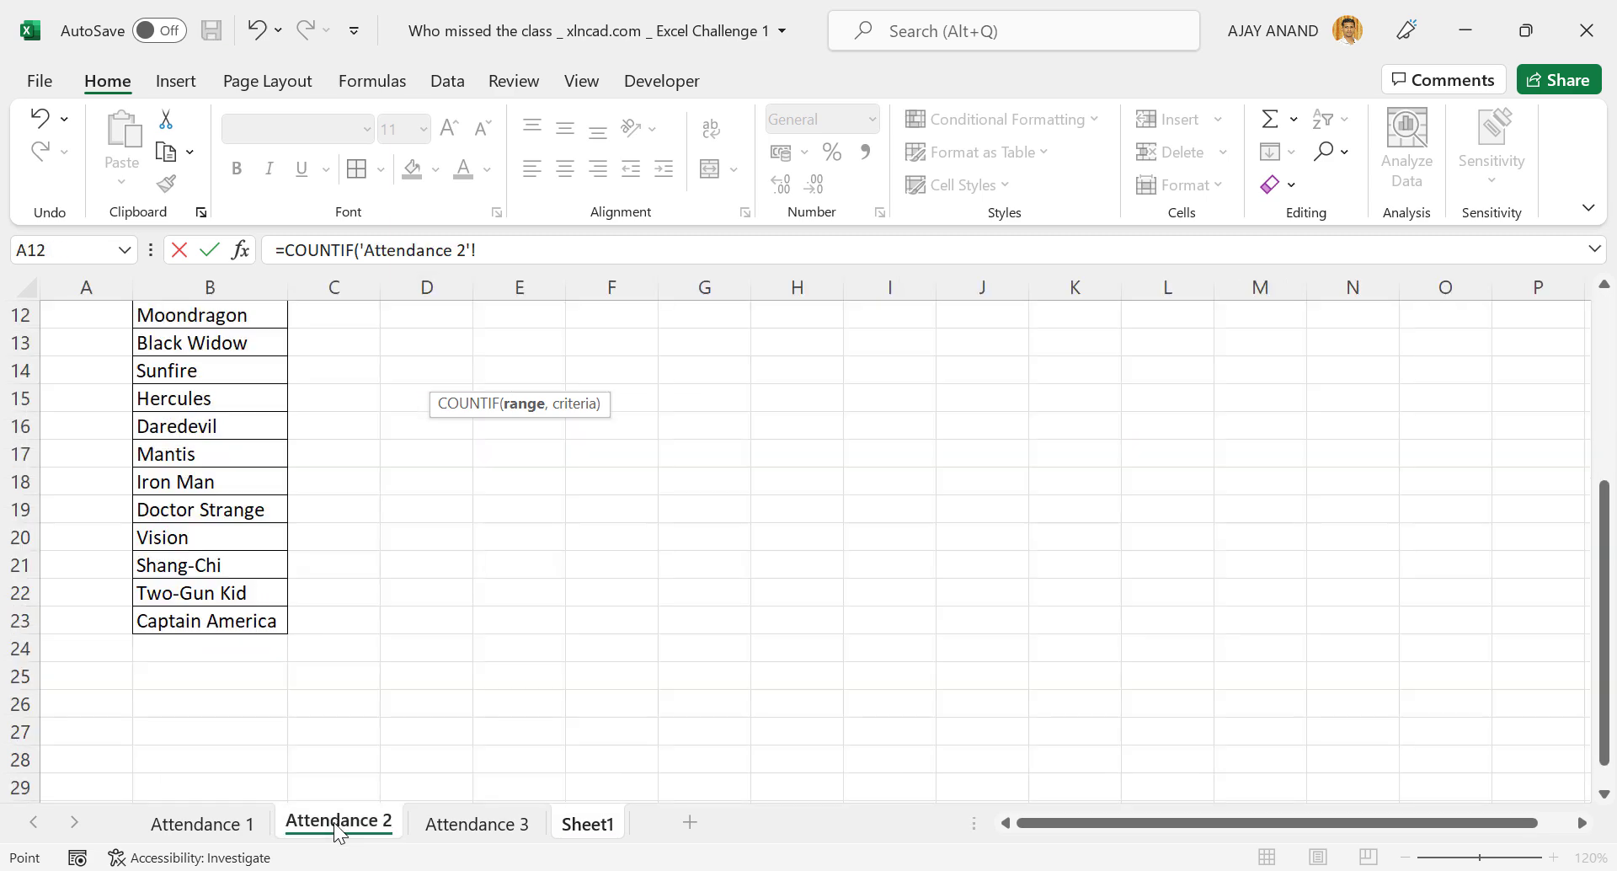
scroll(248, 540, up, 4)
scroll(209, 478, down, 3)
scroll(213, 599, up, 3)
drag(216, 373, 227, 733)
scroll(343, 532, up, 3)
key(F4)
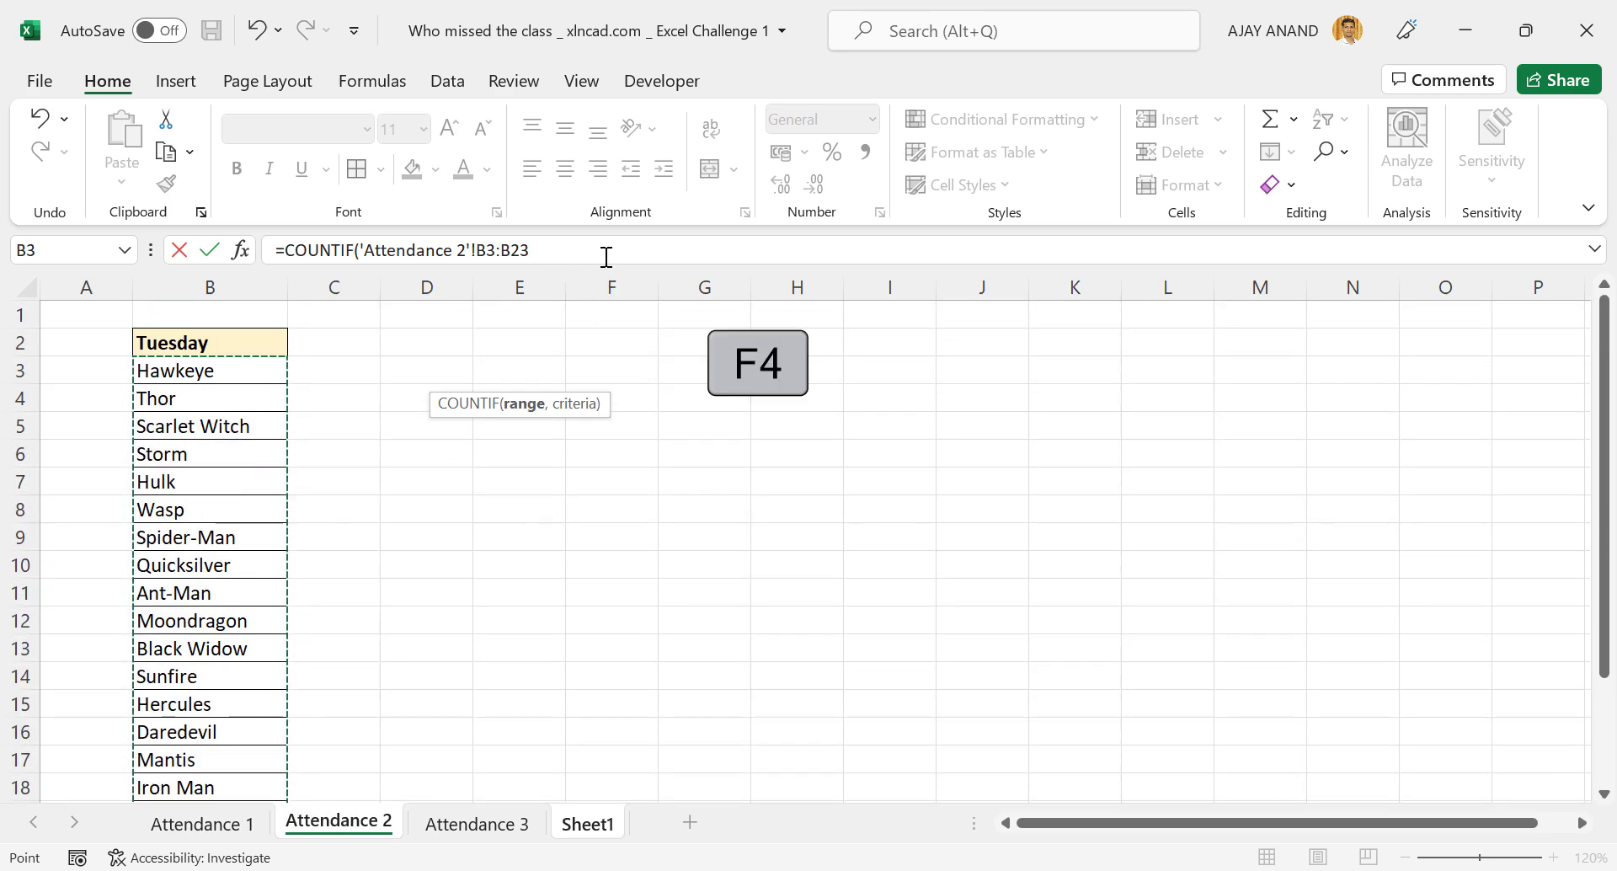
text(,)
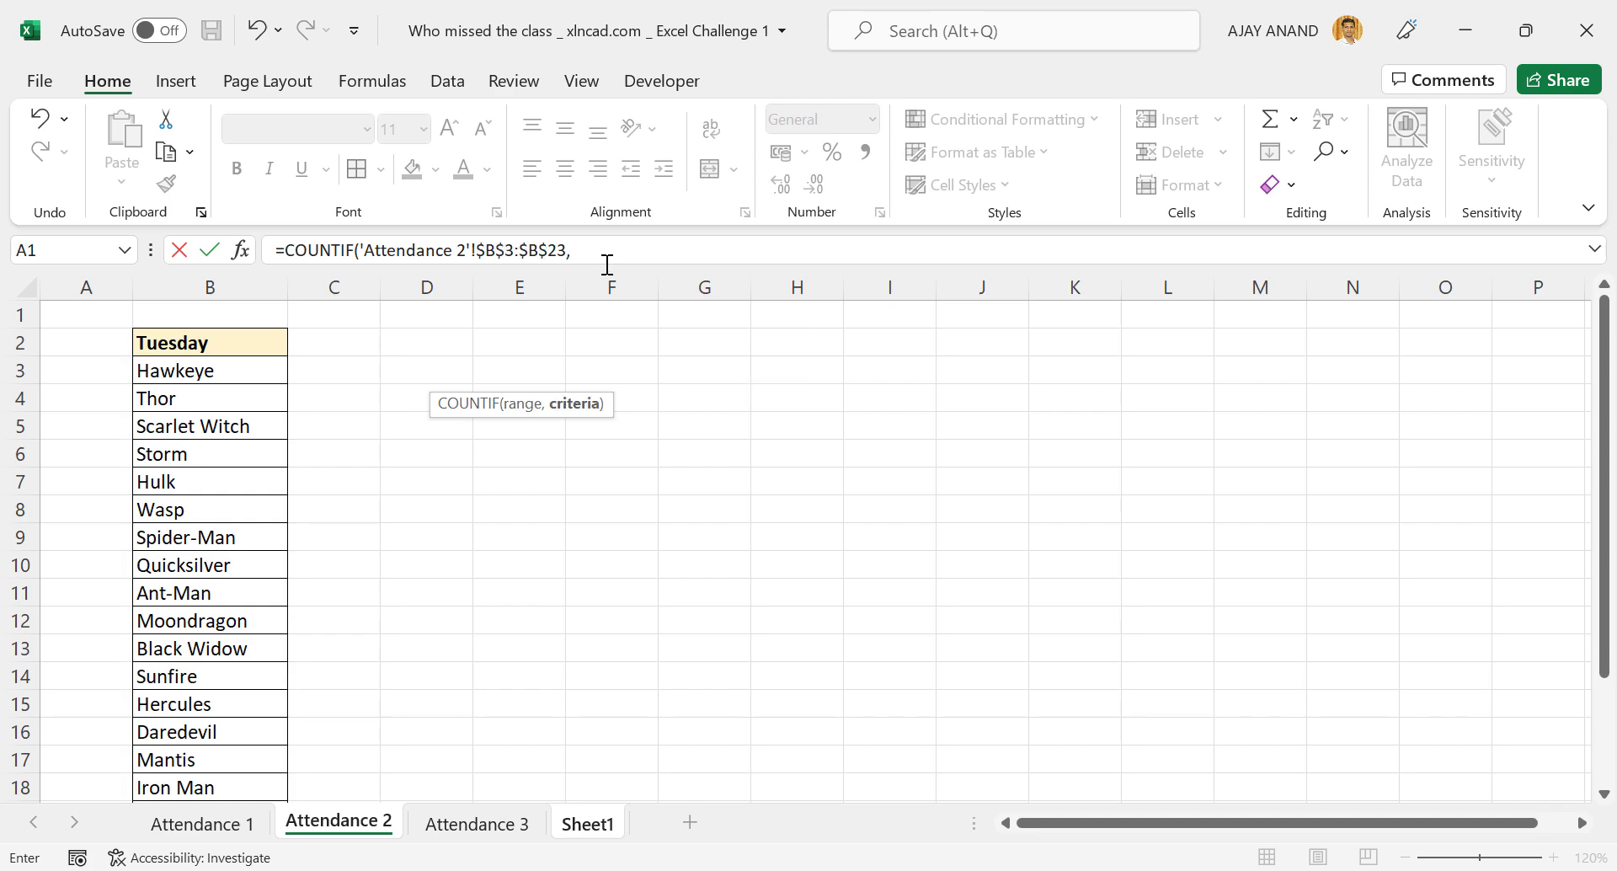
click(581, 822)
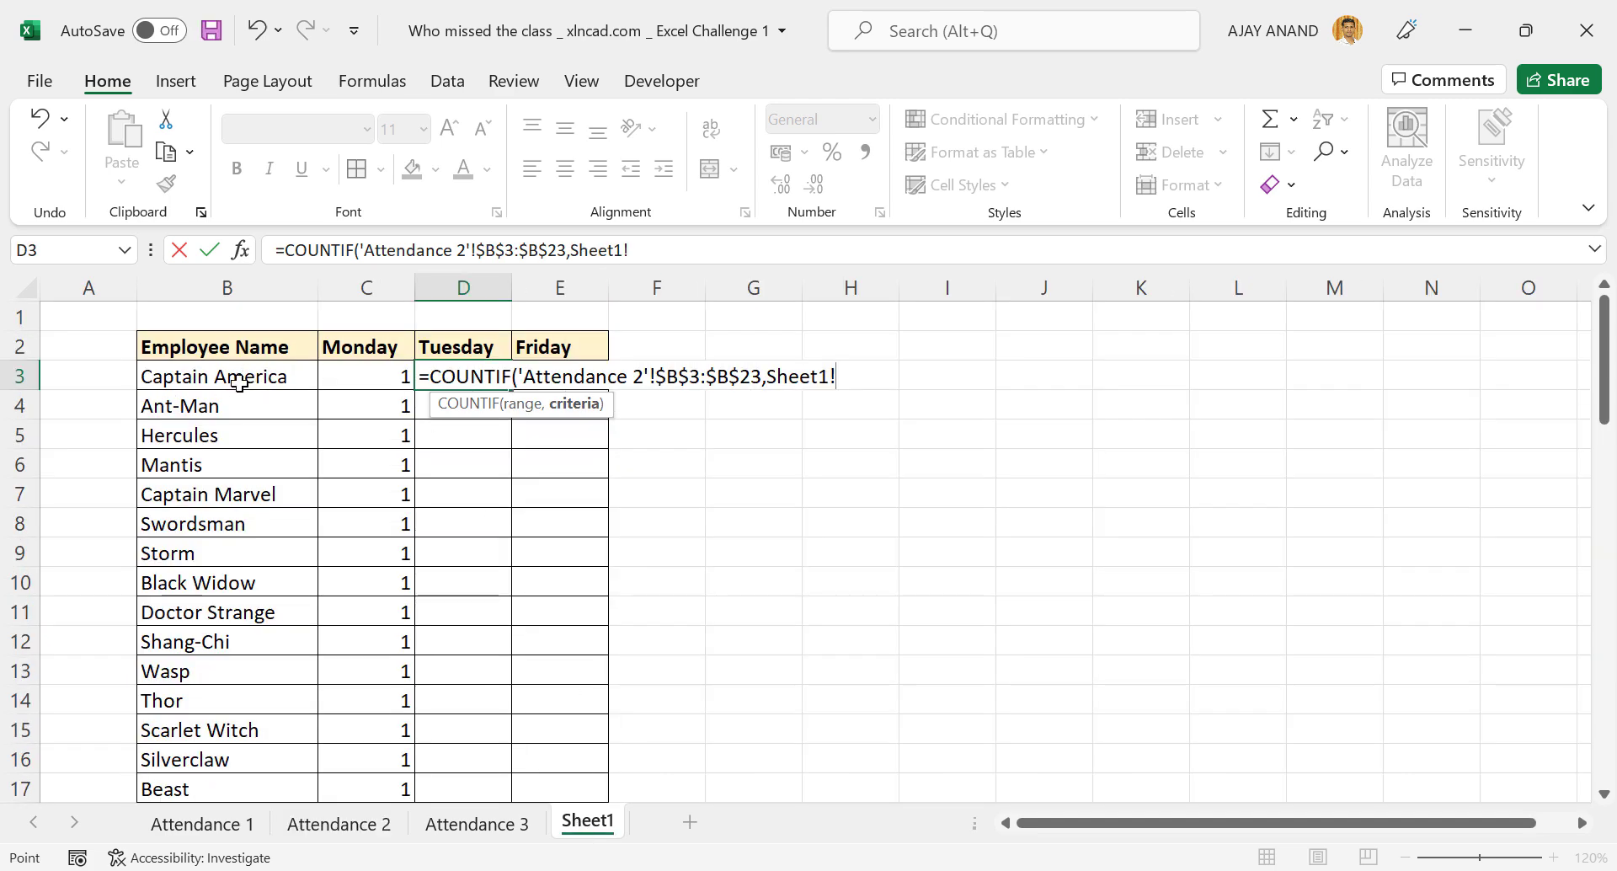
click(234, 379)
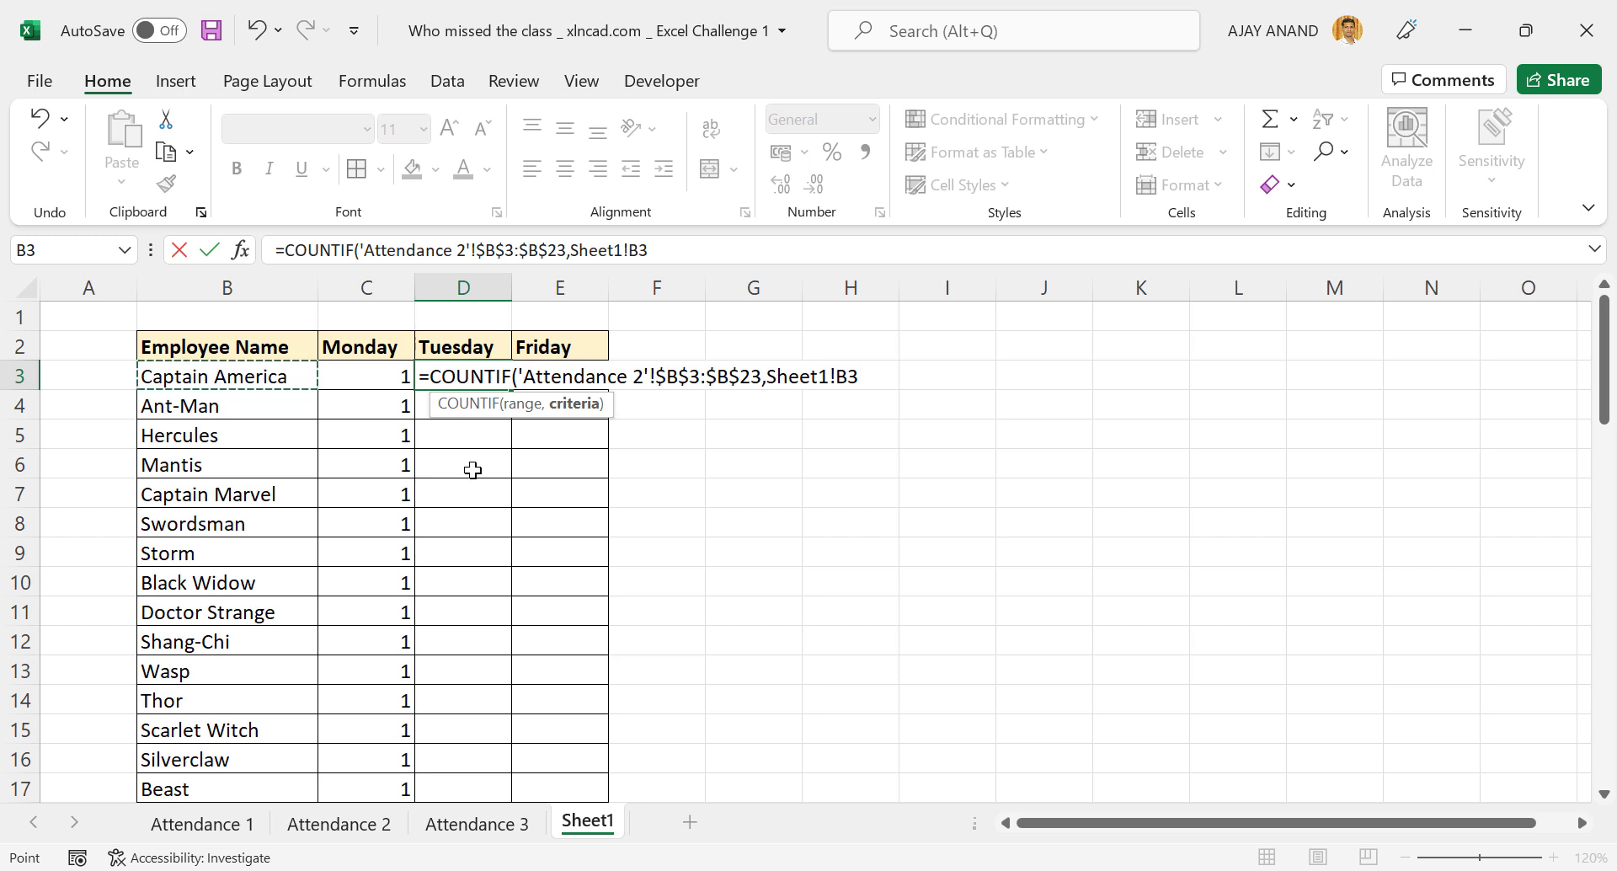
key(Return)
Step: Fill the Tuesday attendance formula from D3 down to D30 for all listed employees
click(482, 376)
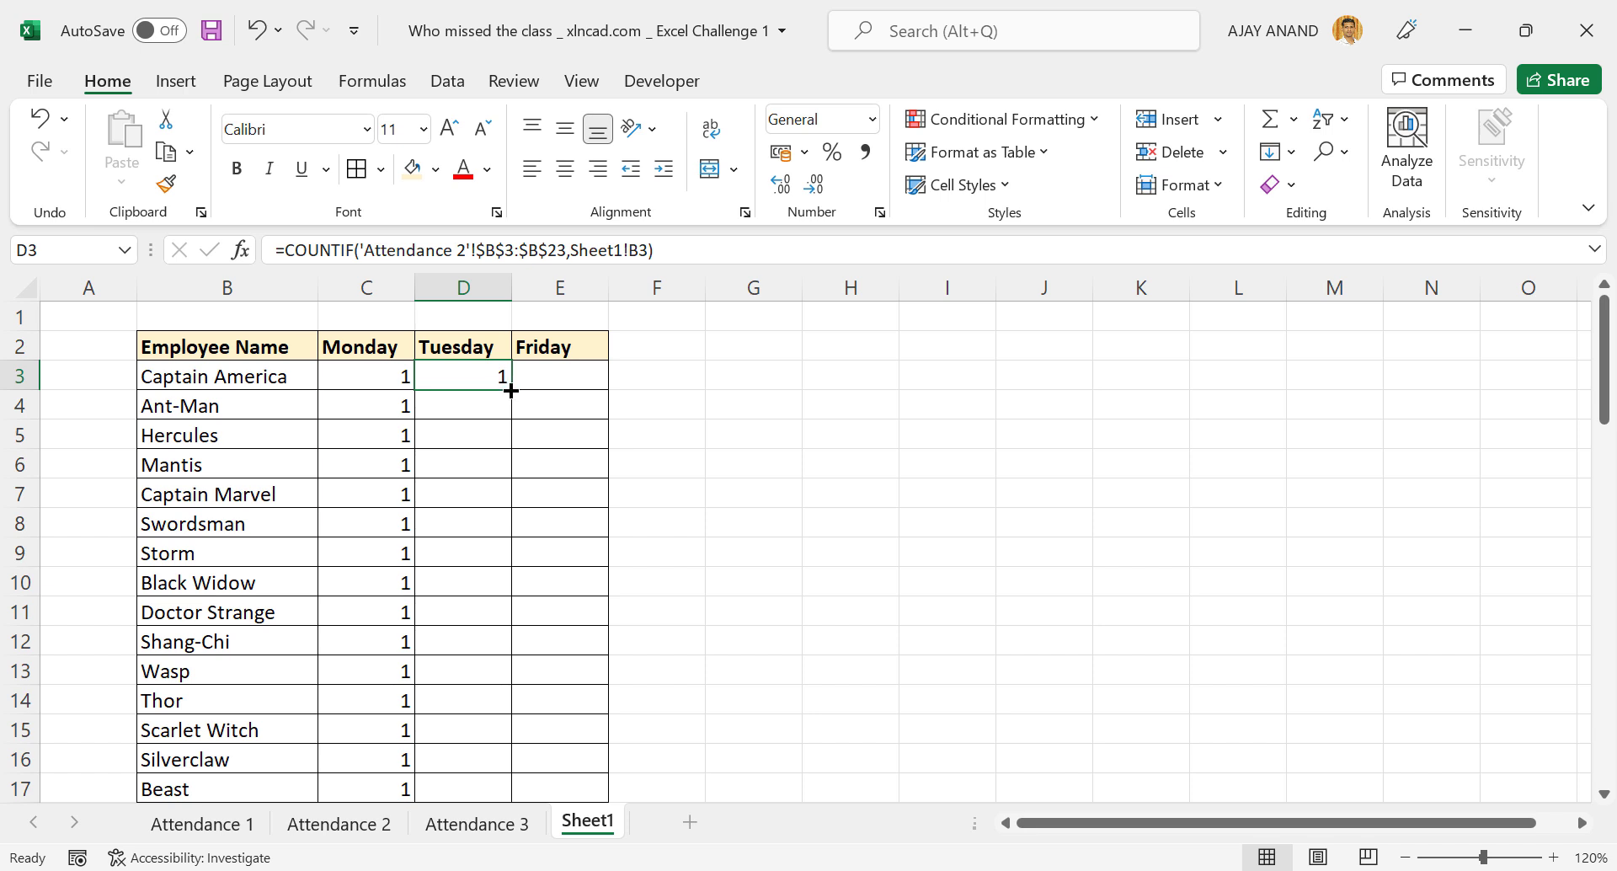
double_click(510, 390)
scroll(472, 502, down, 5)
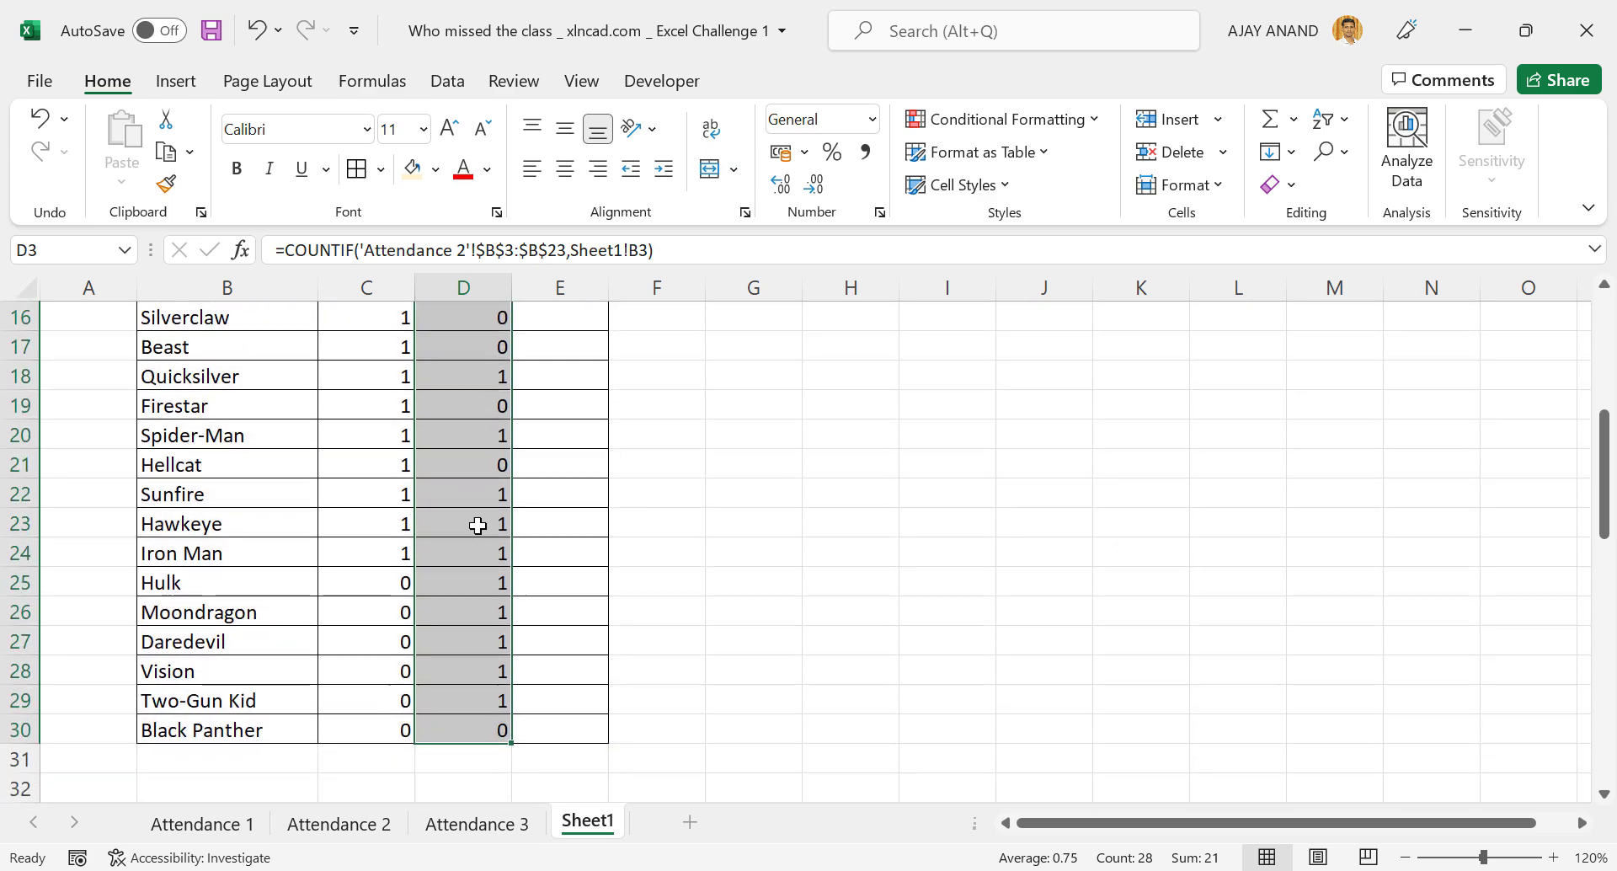
click(486, 462)
scroll(446, 493, up, 5)
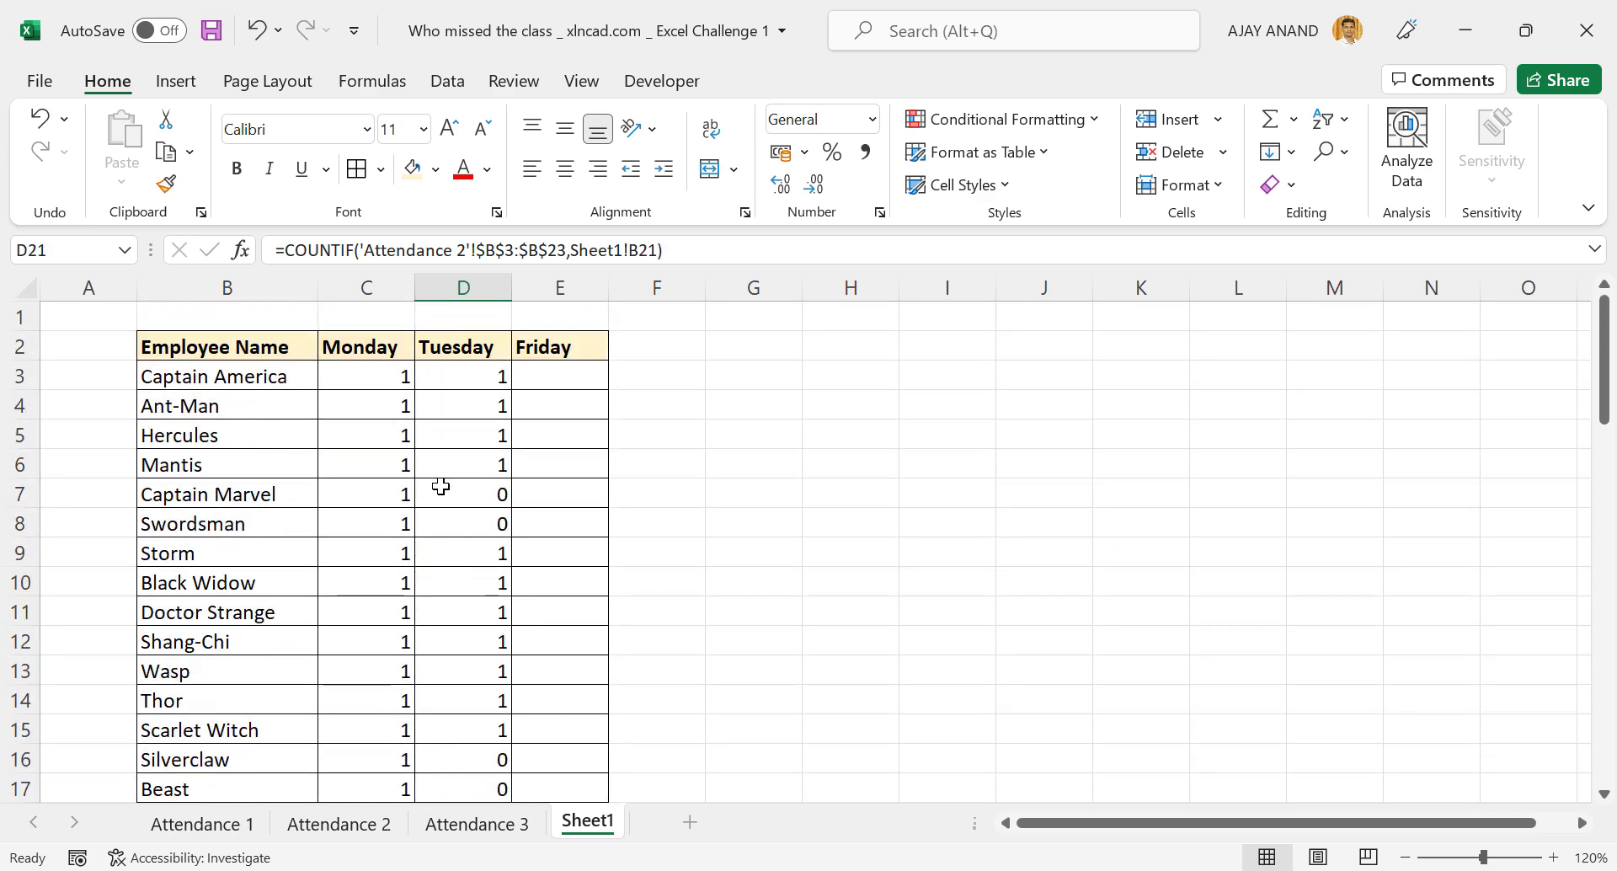
Step: Enter =COUNTIF('Attendance 3'!$B$3:$B$21,Sheet1!B3) in E3 to mark the first employee's Friday attendance
click(570, 379)
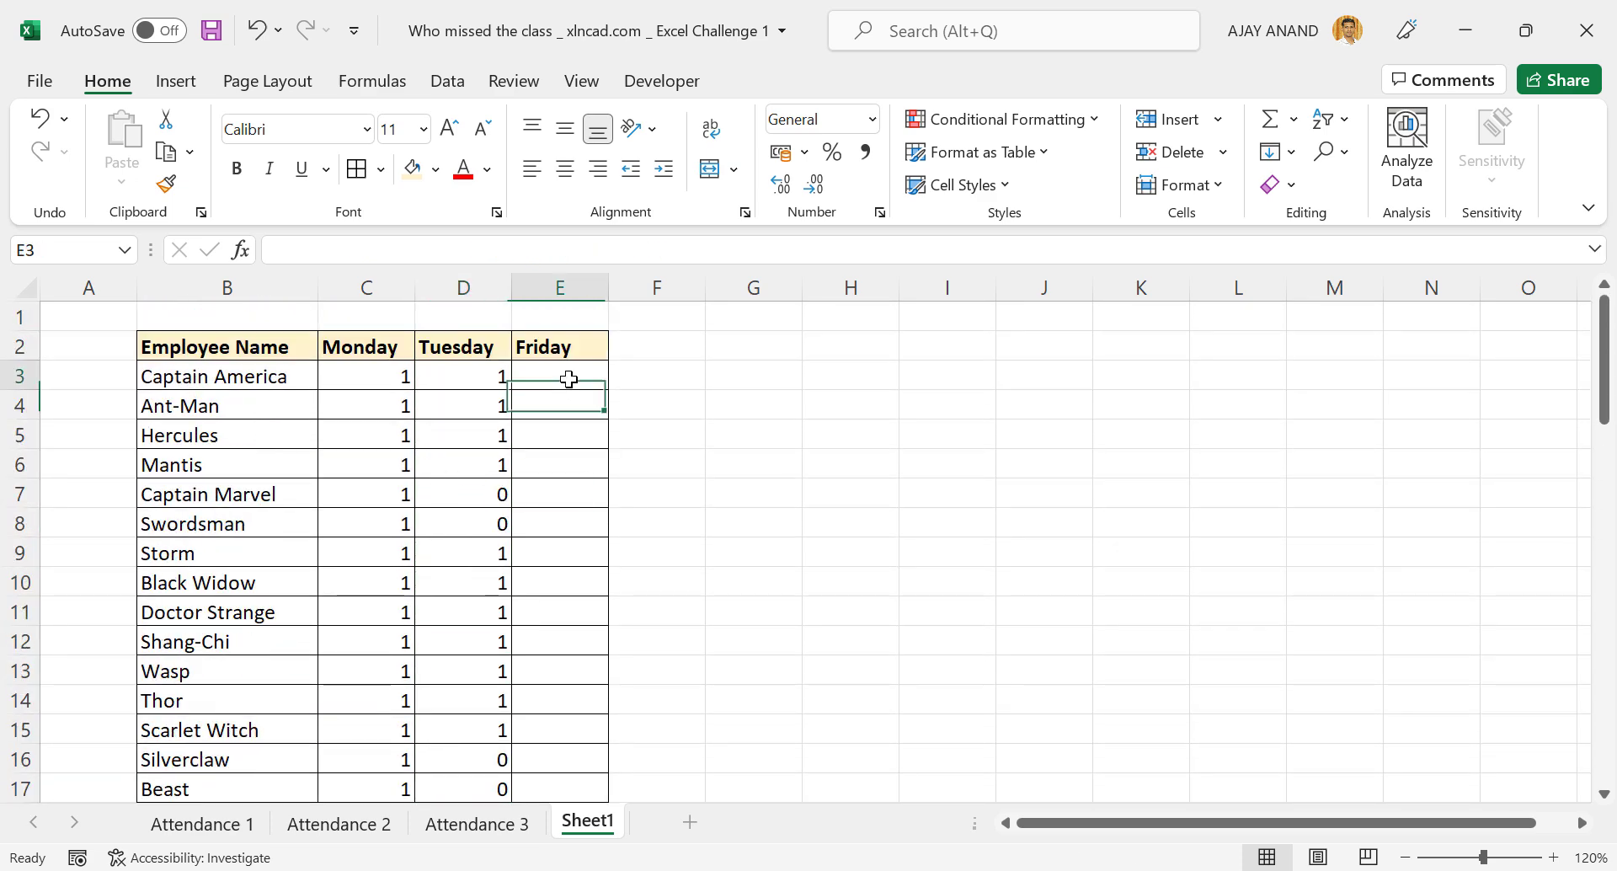
text(=CO)
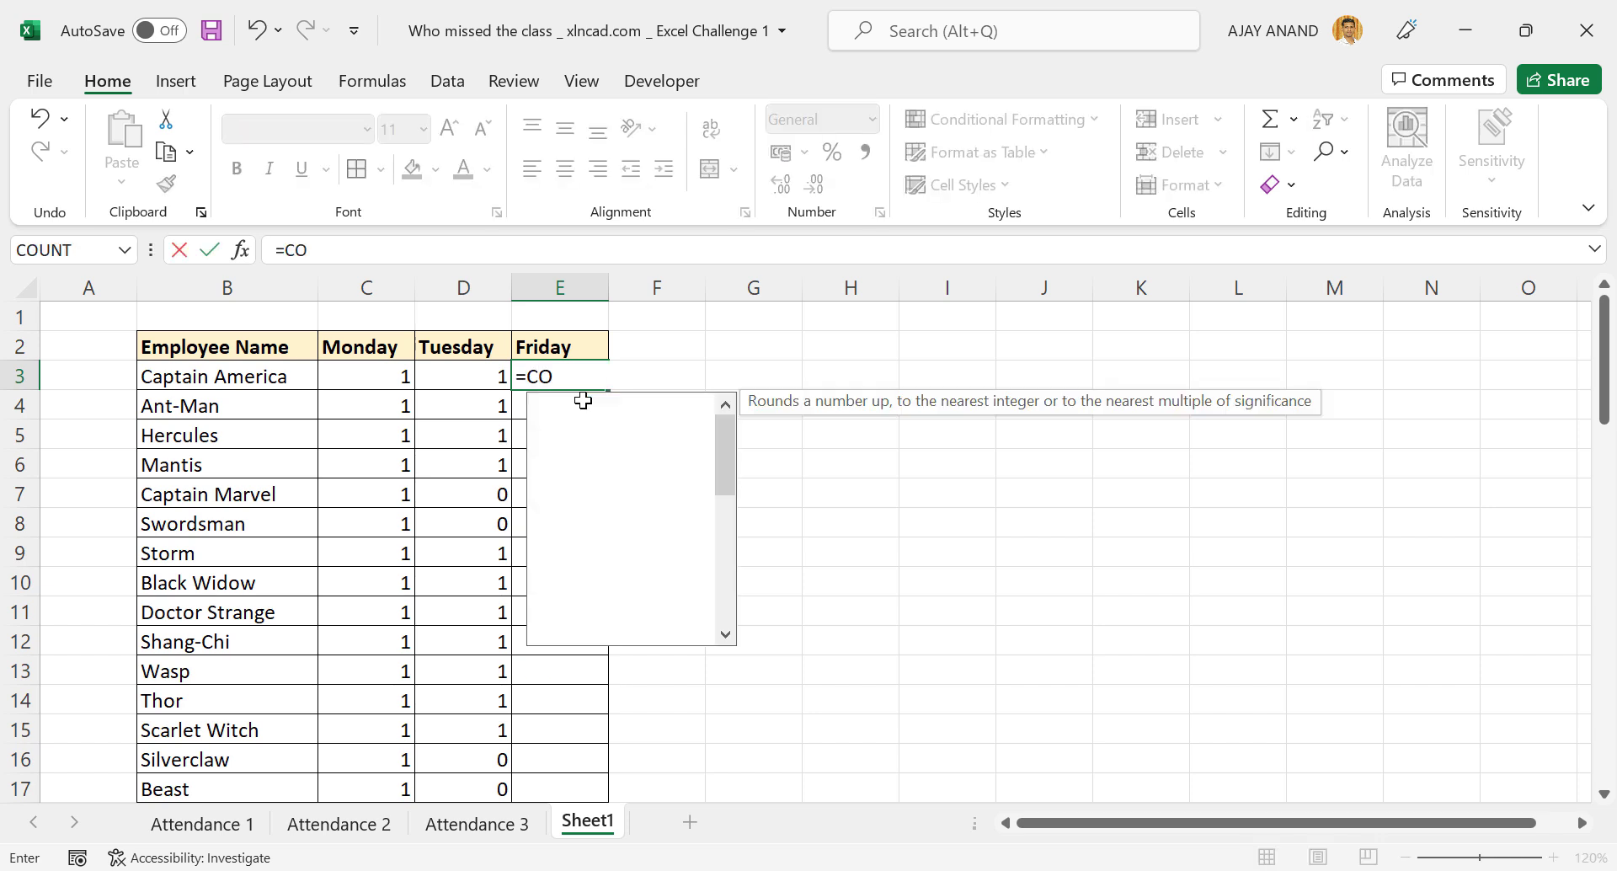
text(UNTIF()
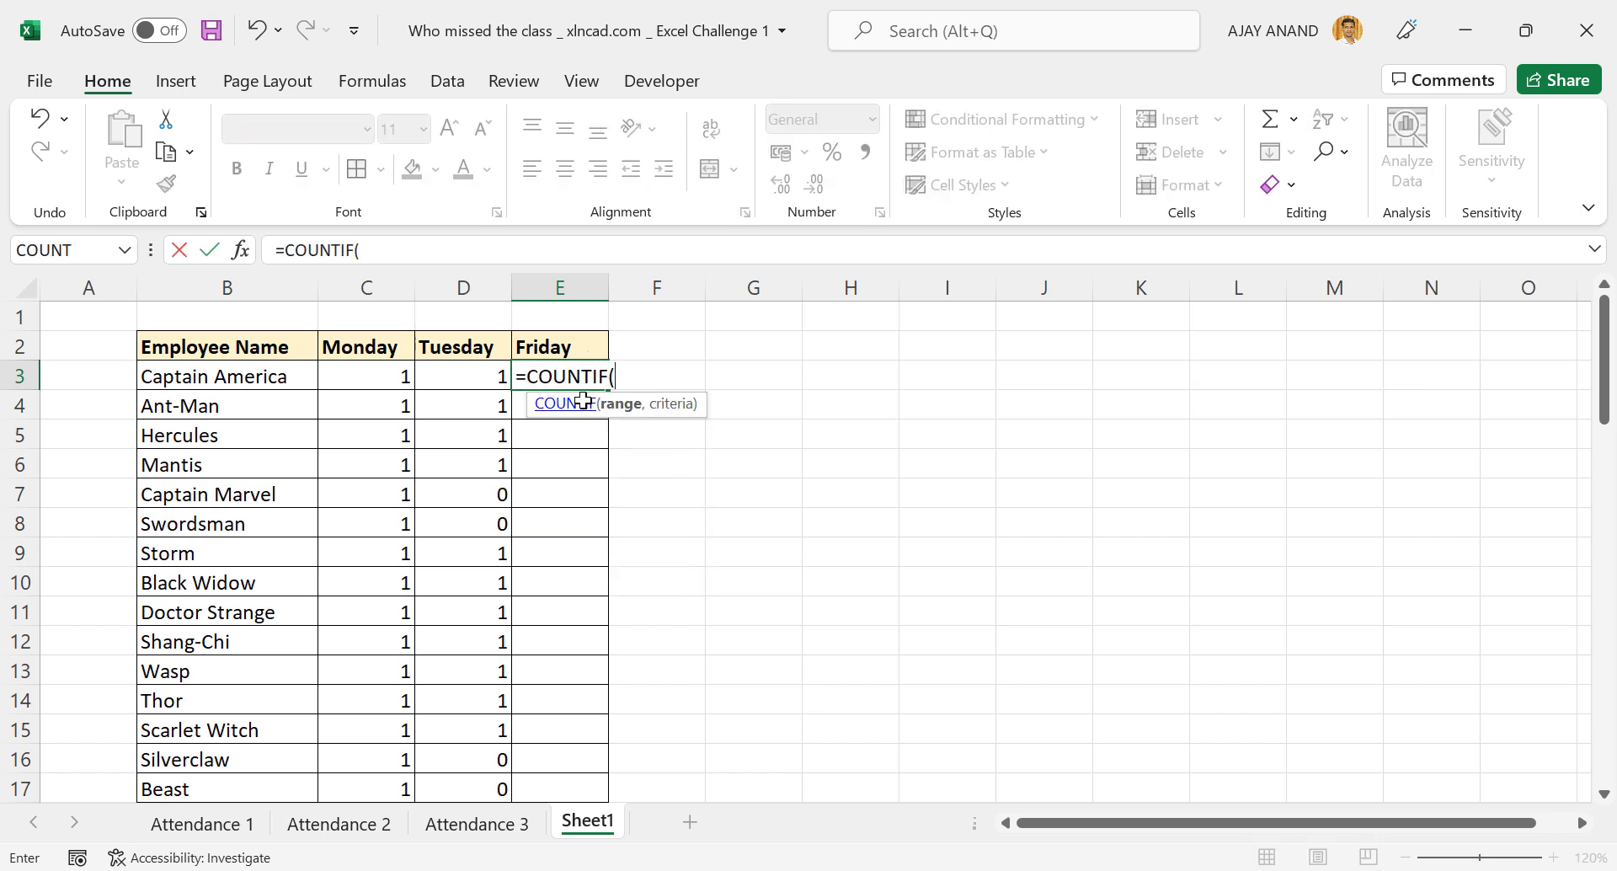
click(474, 824)
scroll(269, 479, up, 1)
drag(249, 371, 244, 761)
scroll(585, 367, up, 2)
key(F4)
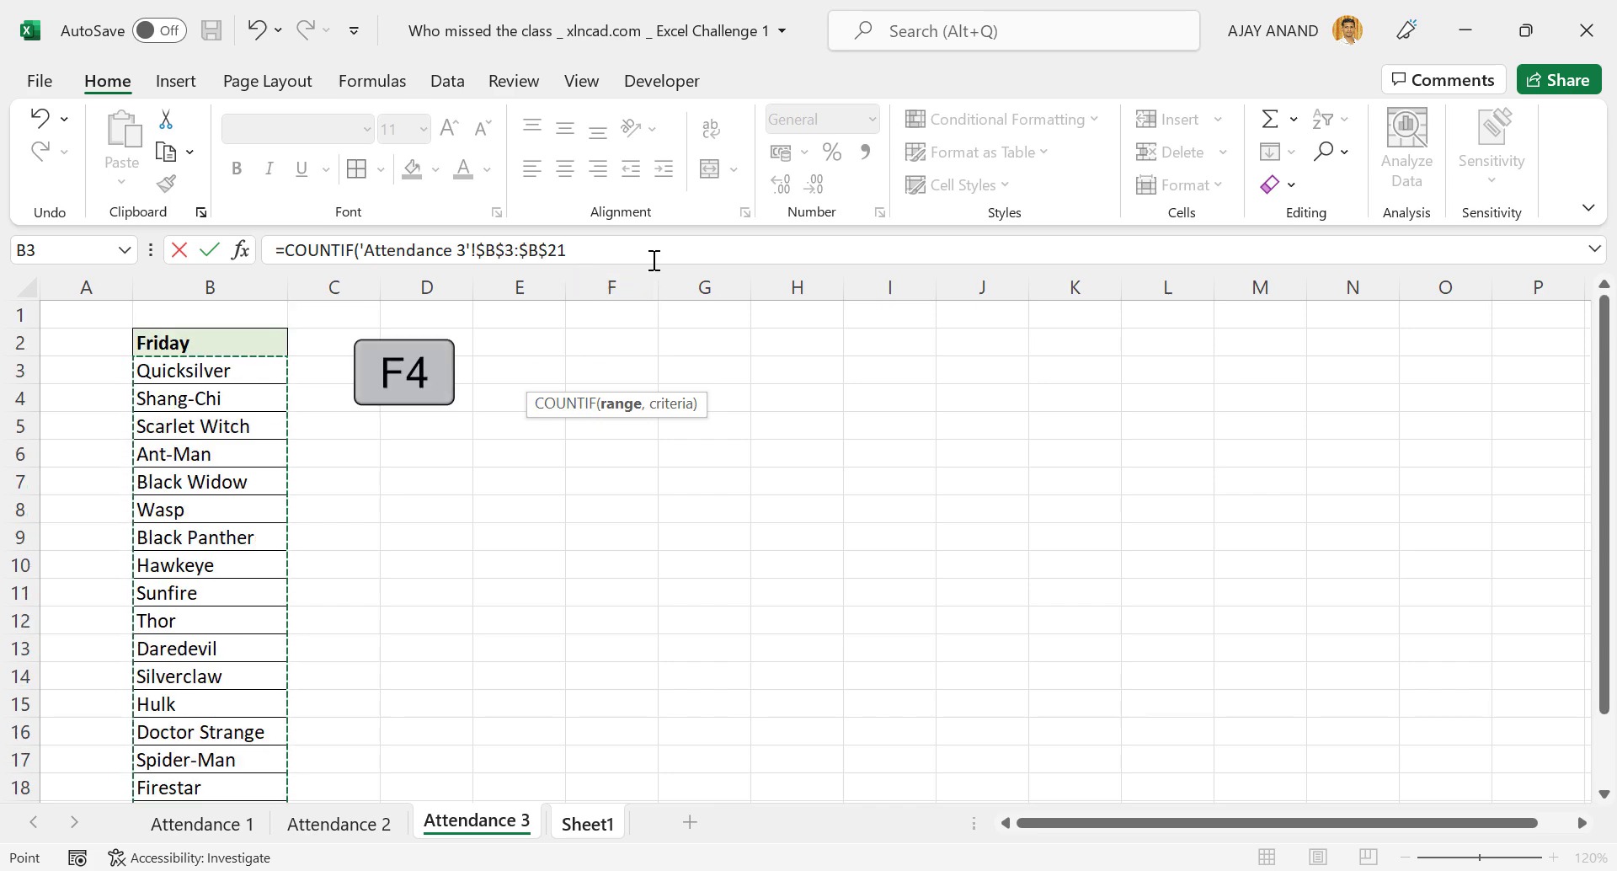
text(,)
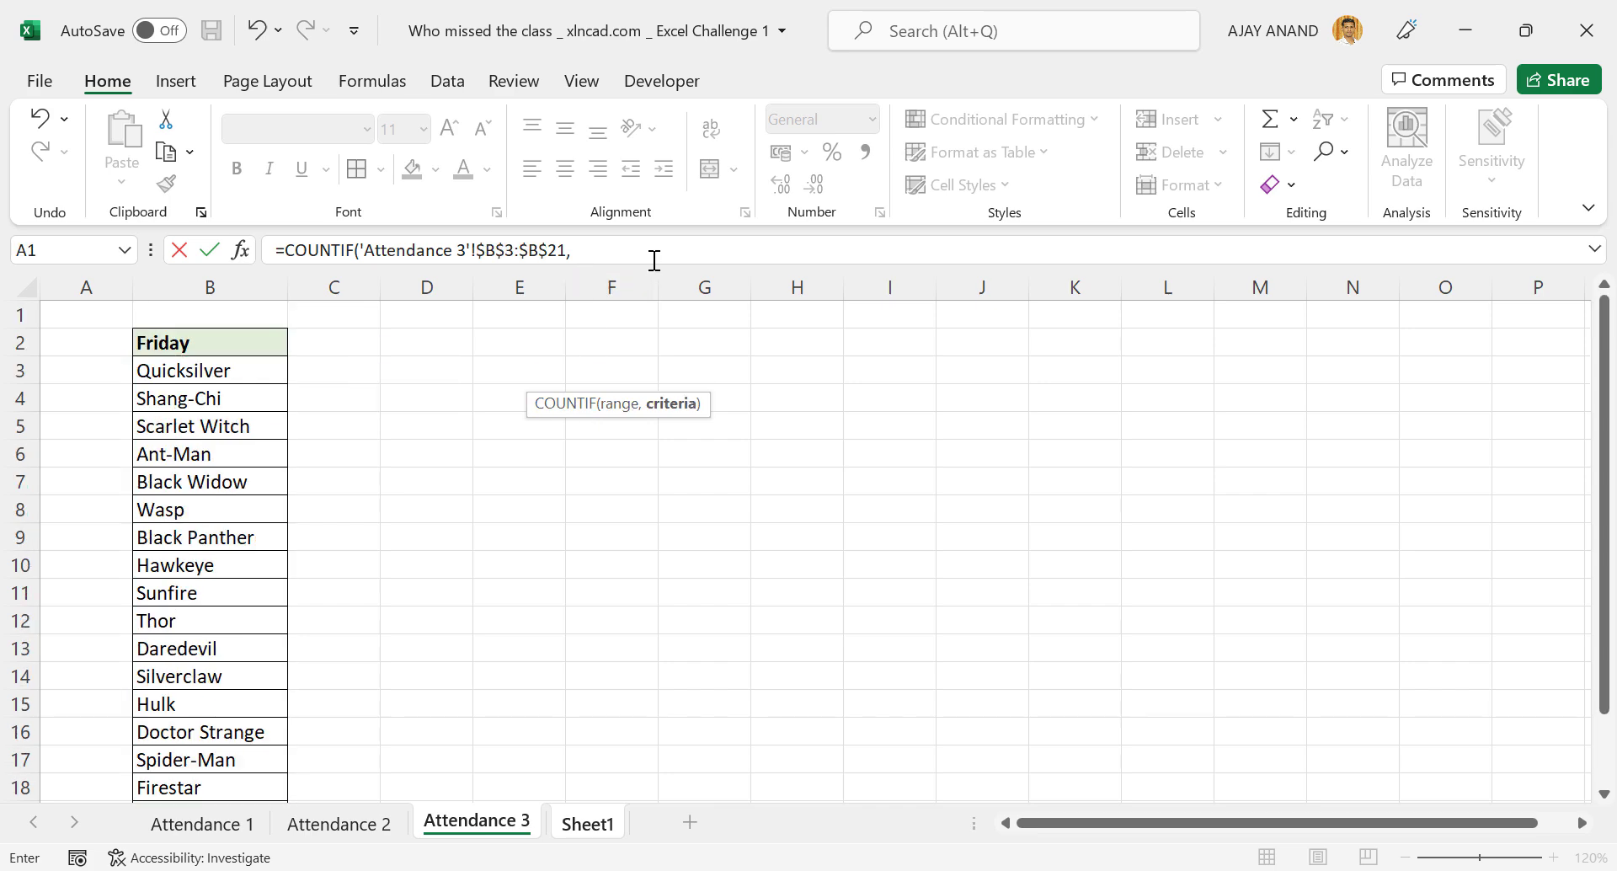
click(583, 832)
click(290, 379)
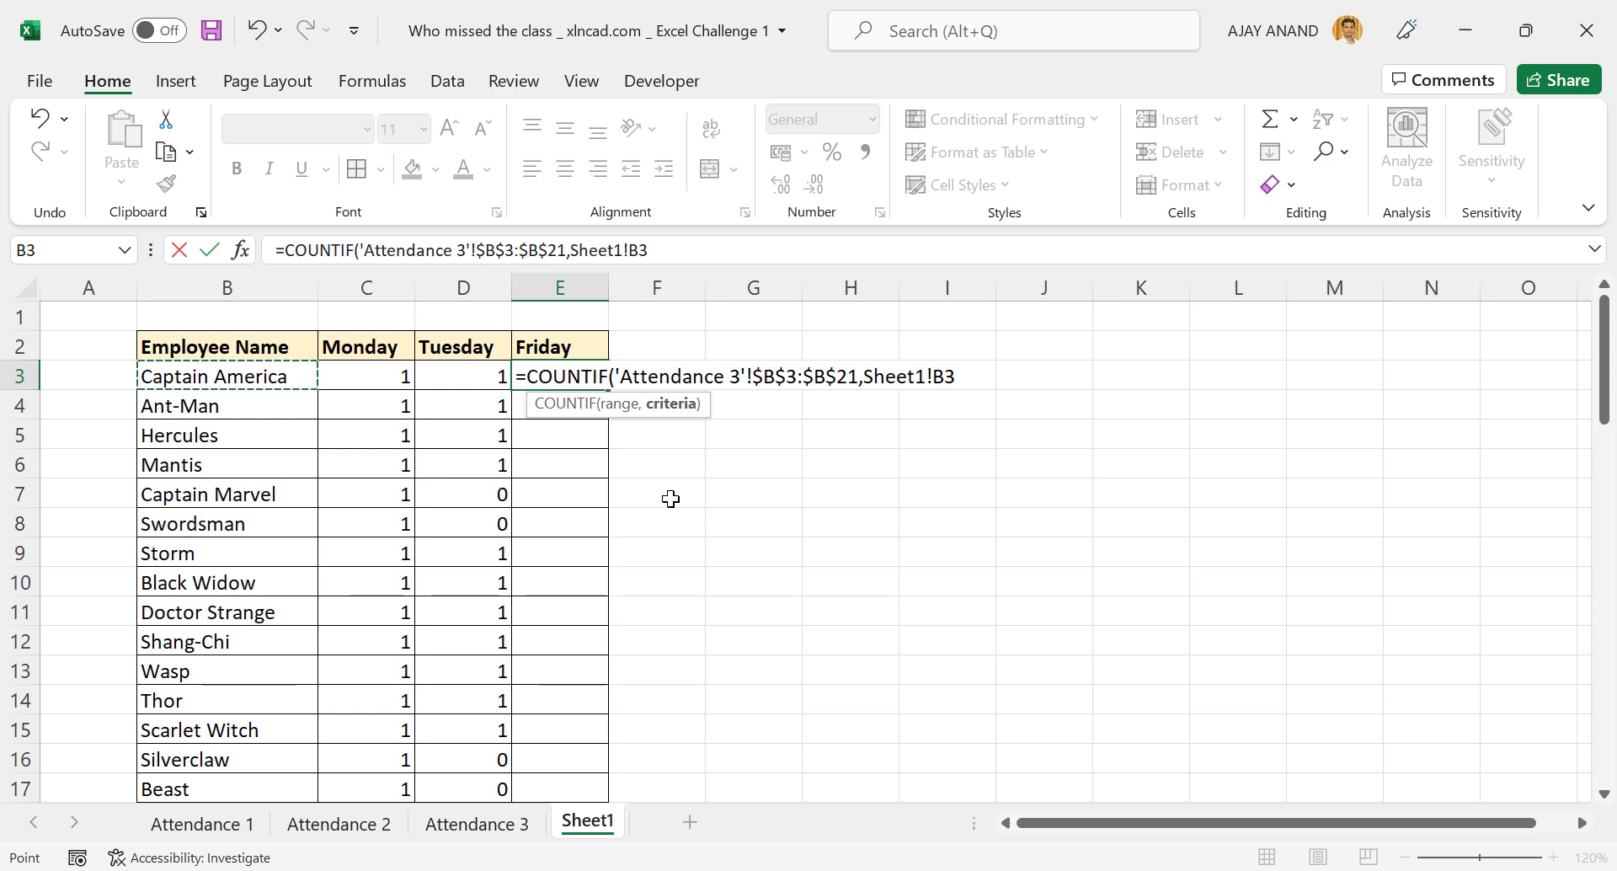
key(Return)
Step: Fill the Friday attendance formula from E3 down through E30, the last row of the table
key(Up)
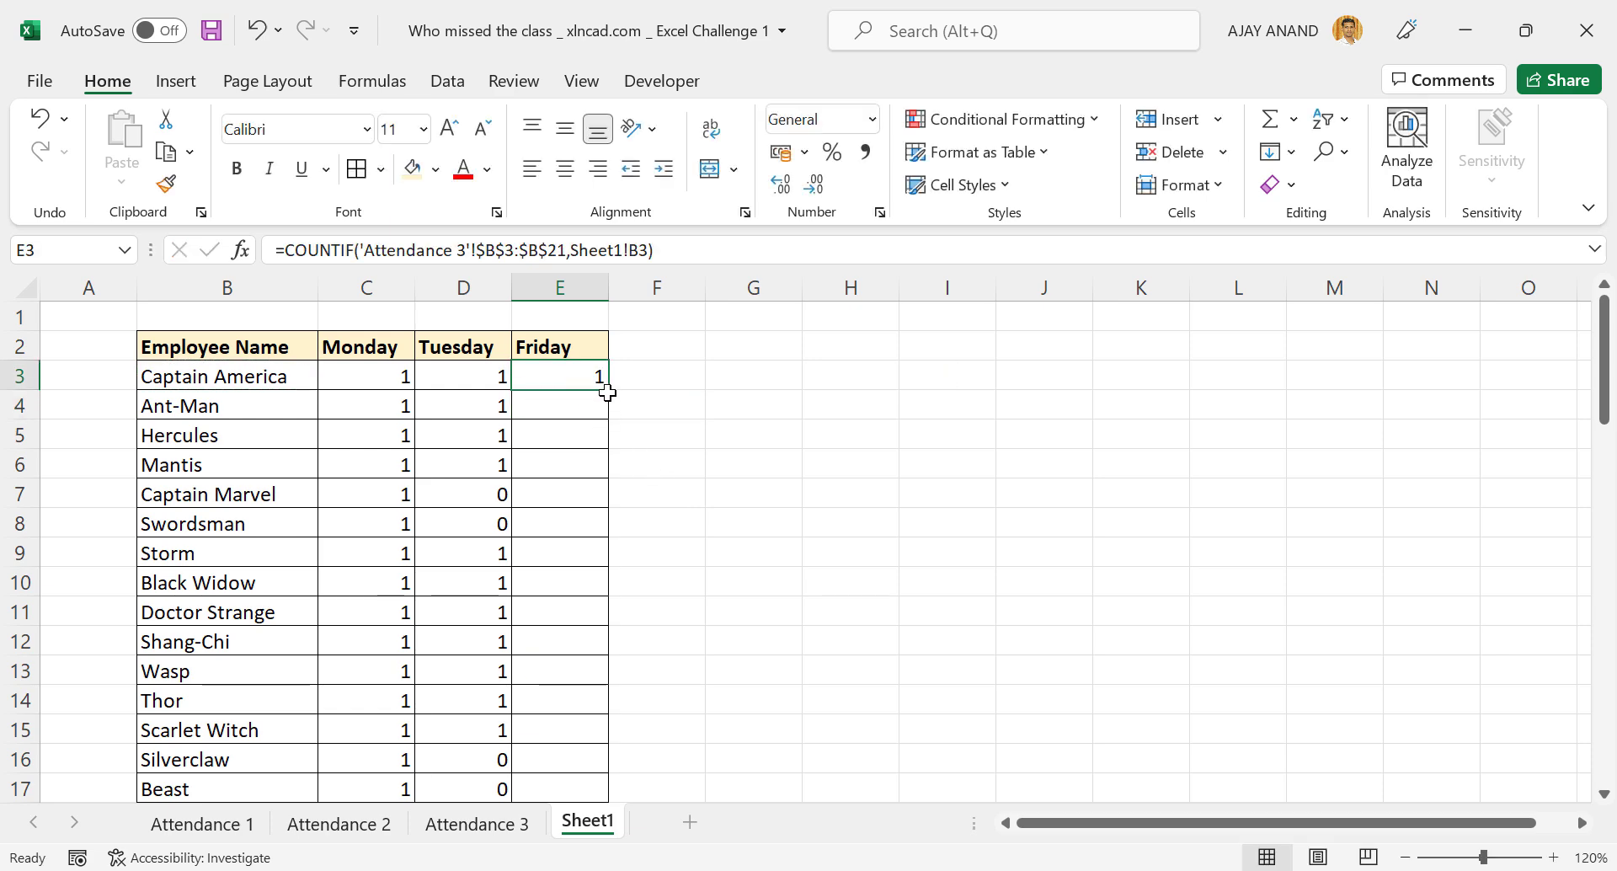
double_click(610, 392)
scroll(582, 548, down, 5)
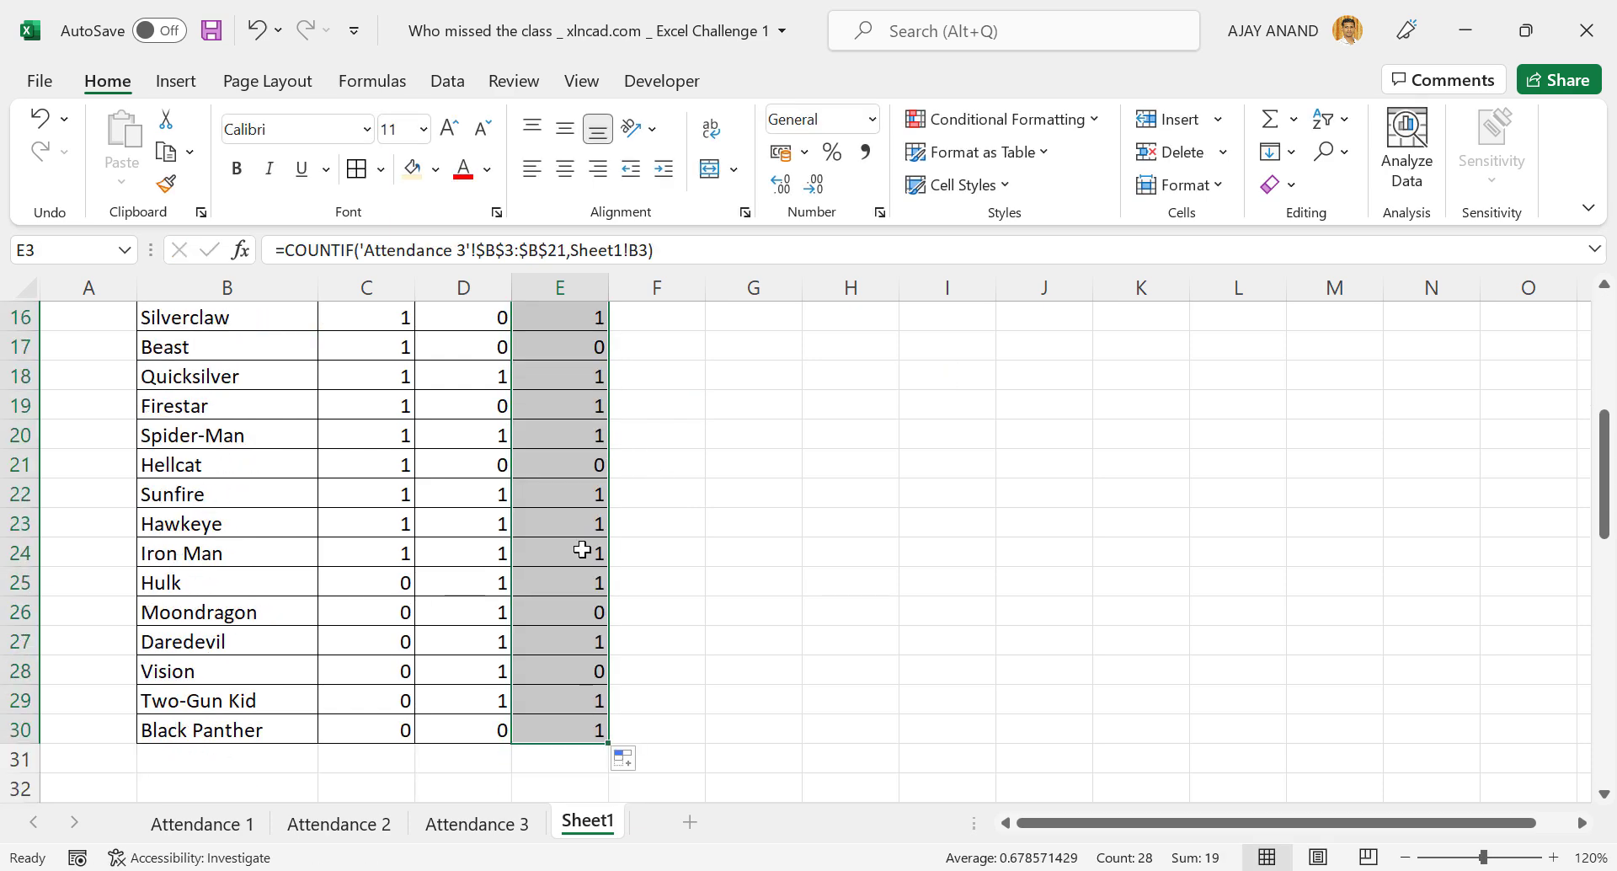
click(572, 451)
scroll(560, 480, up, 5)
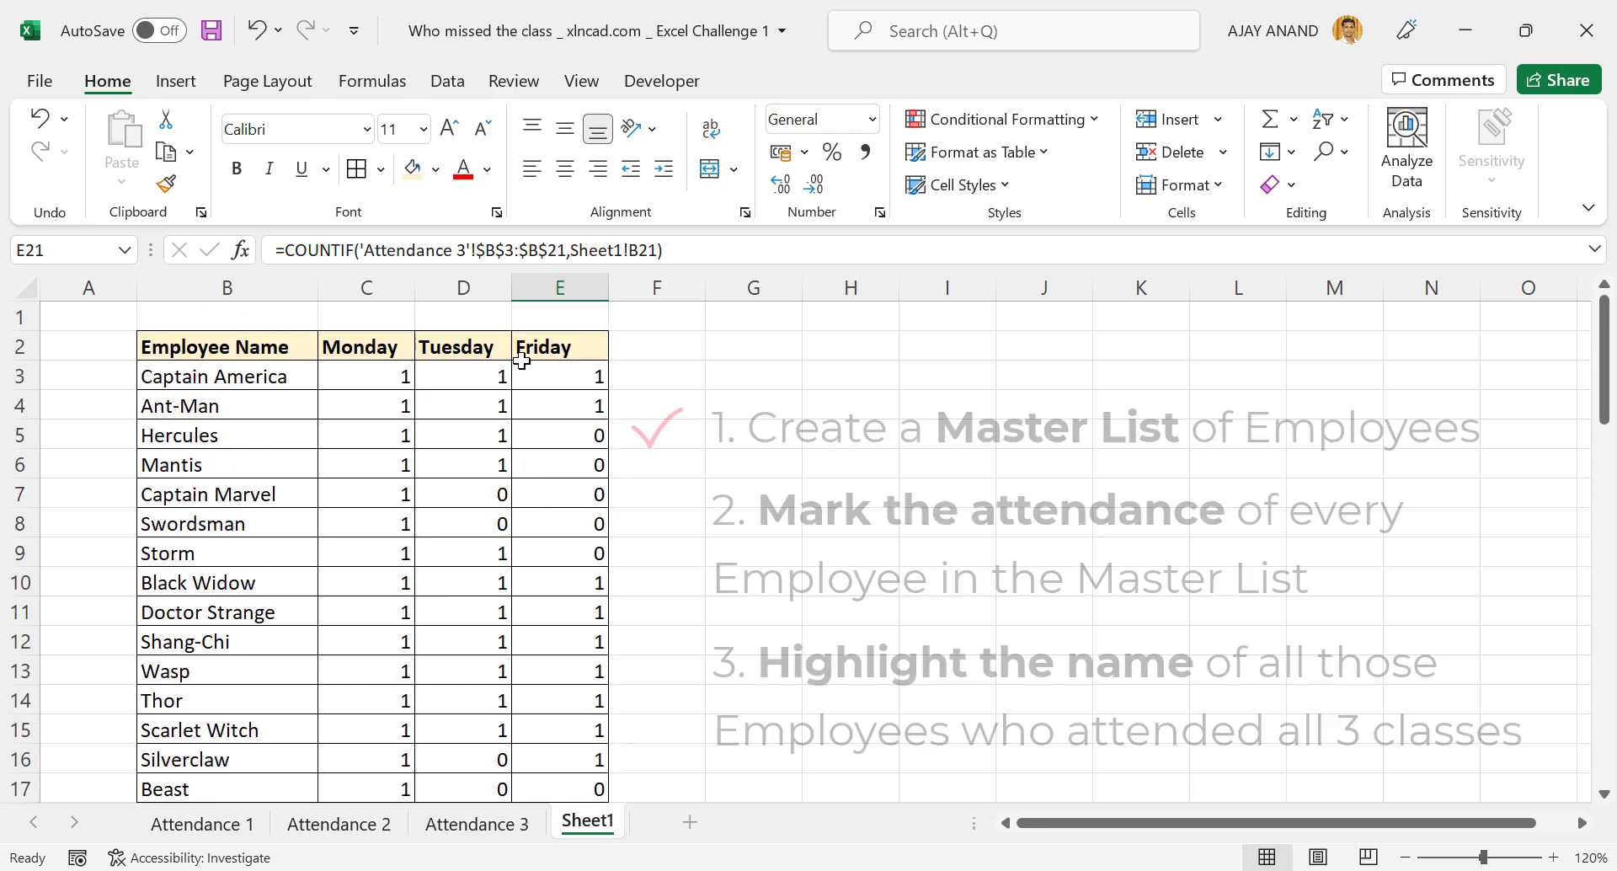
Step: Start a new conditional formatting rule for B3:E30 that uses a formula to determine which cells to format
scroll(590, 581, down, 7)
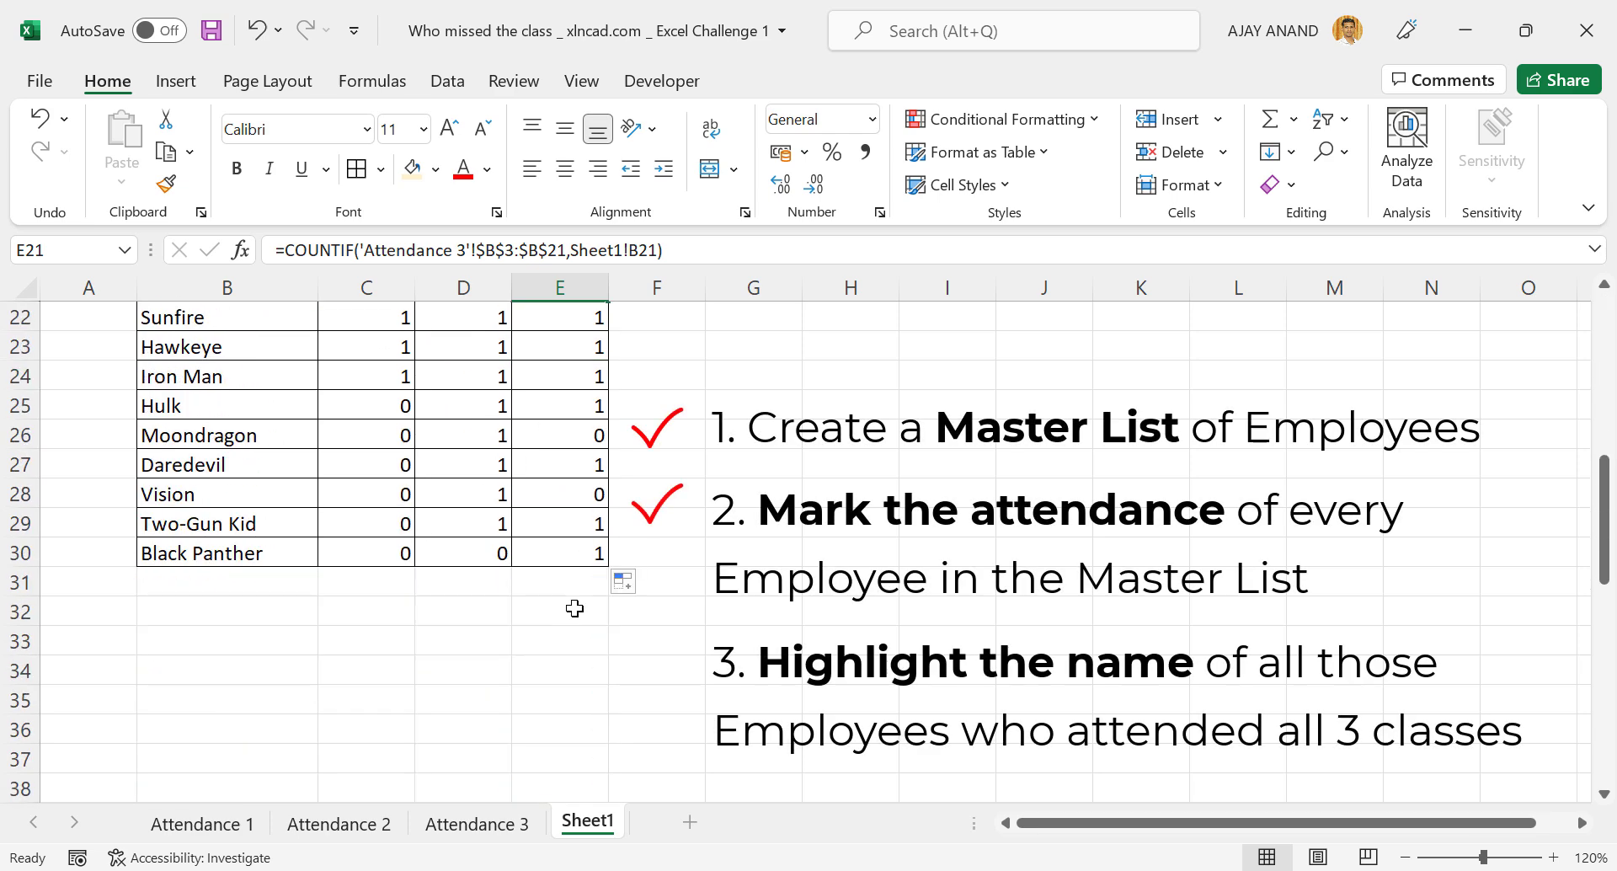
scroll(564, 602, up, 7)
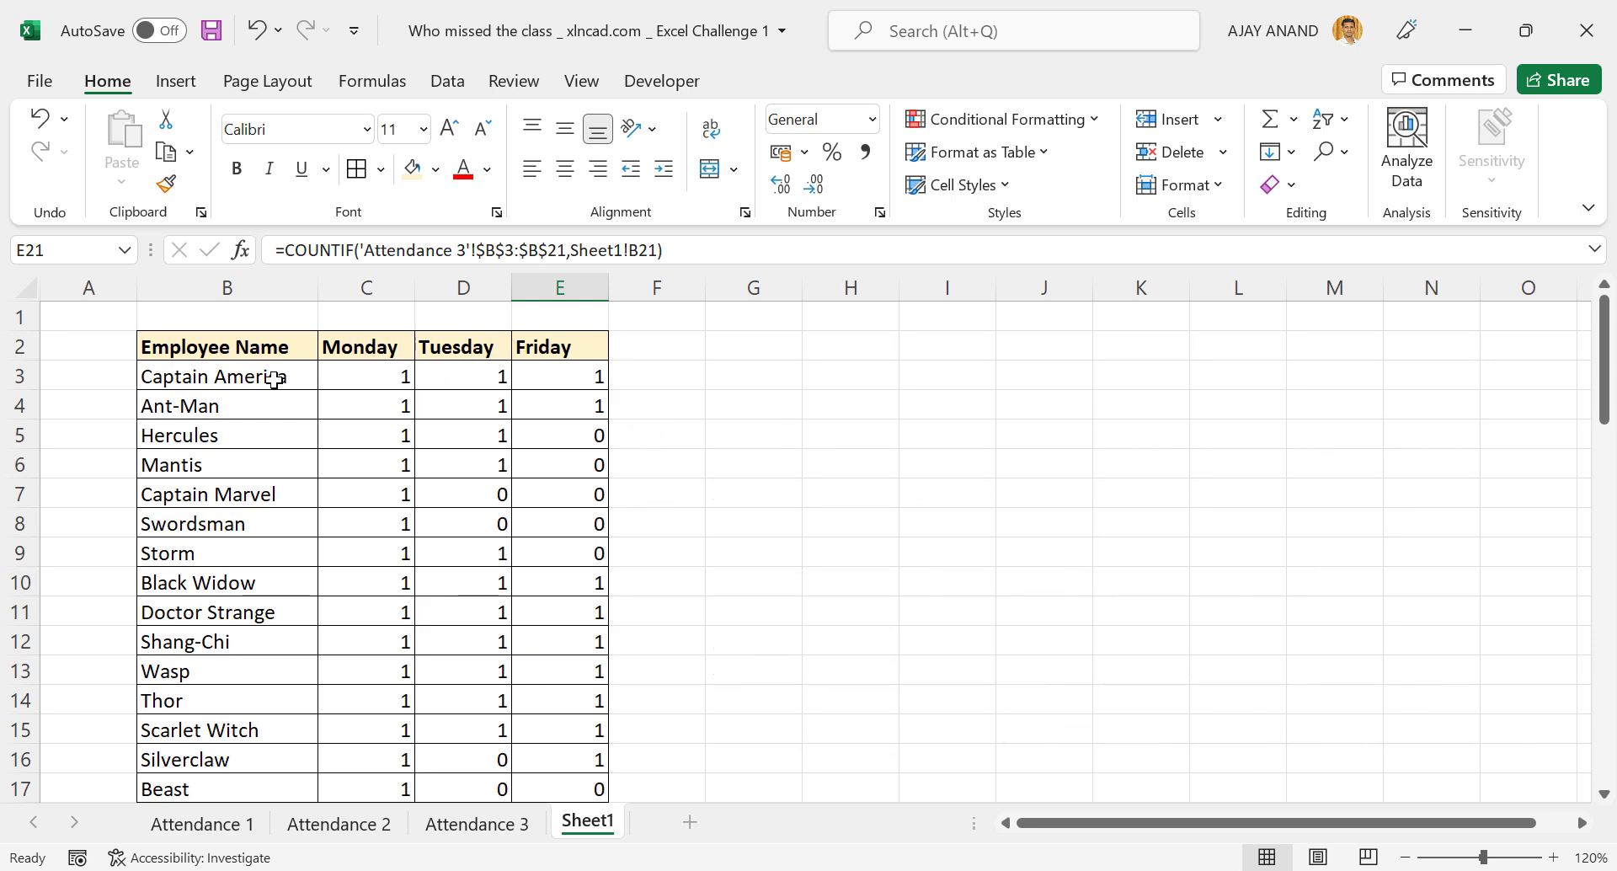
scroll(289, 547, down, 6)
scroll(318, 578, up, 6)
drag(278, 374, 548, 751)
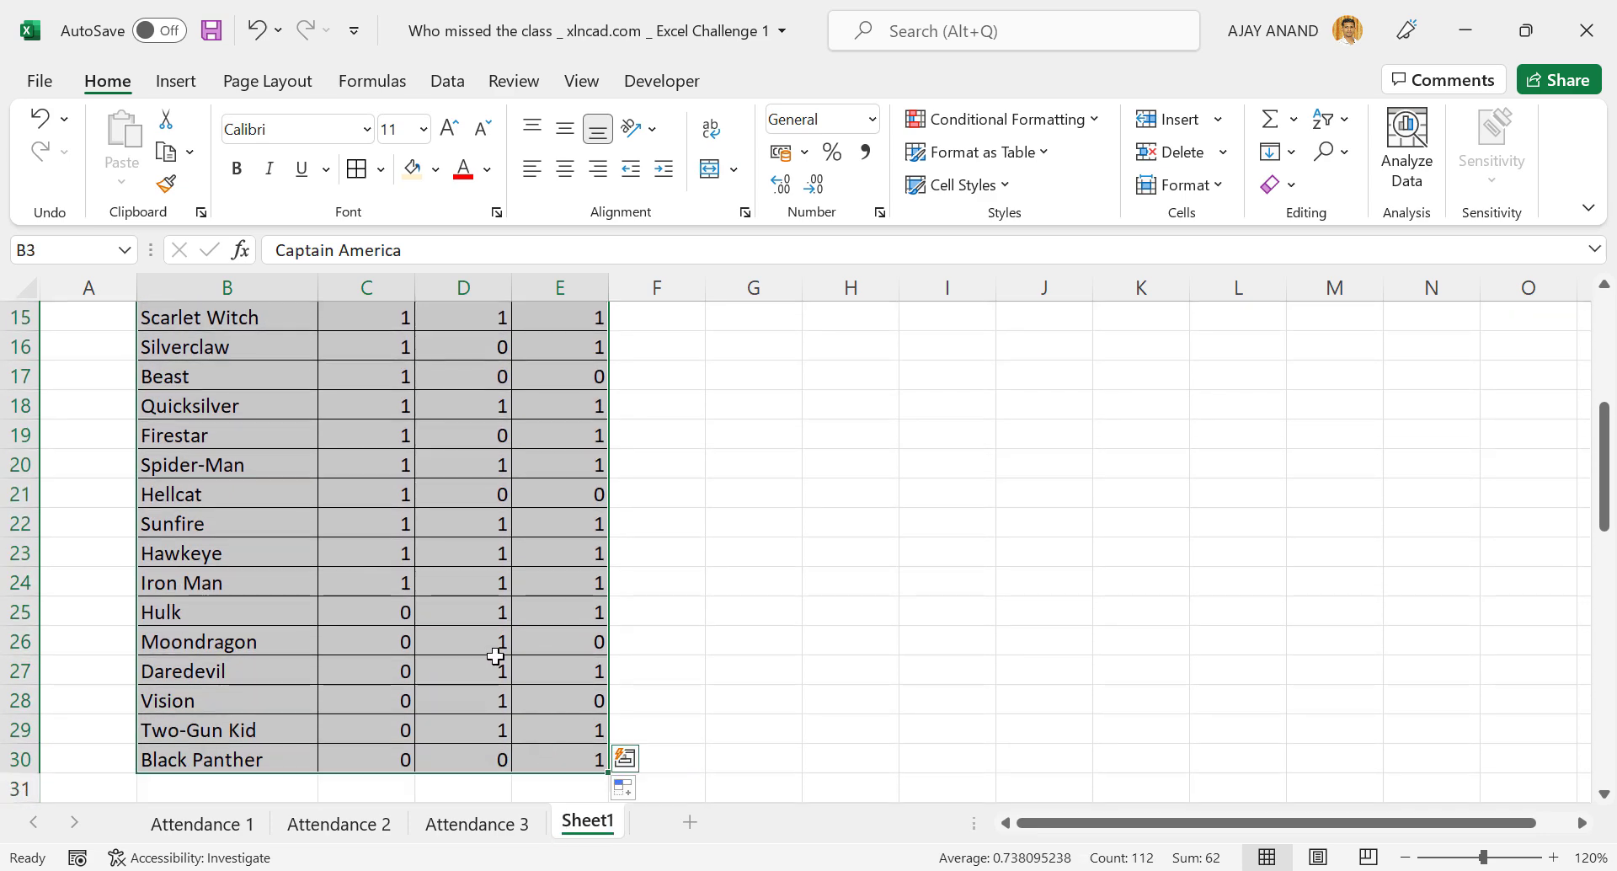
scroll(497, 653, up, 5)
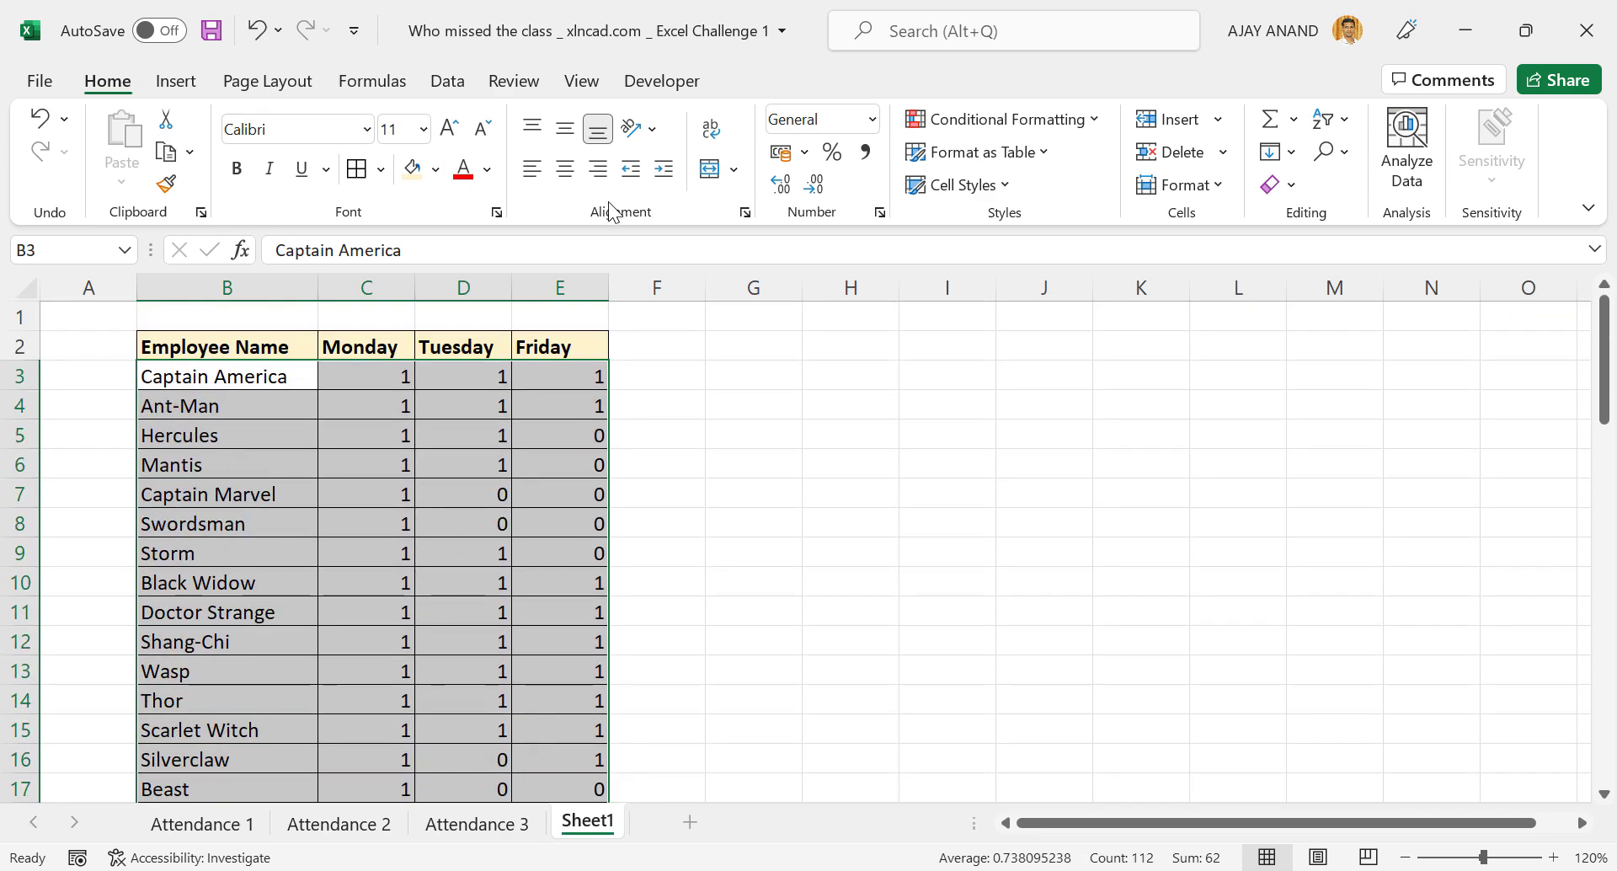
click(987, 129)
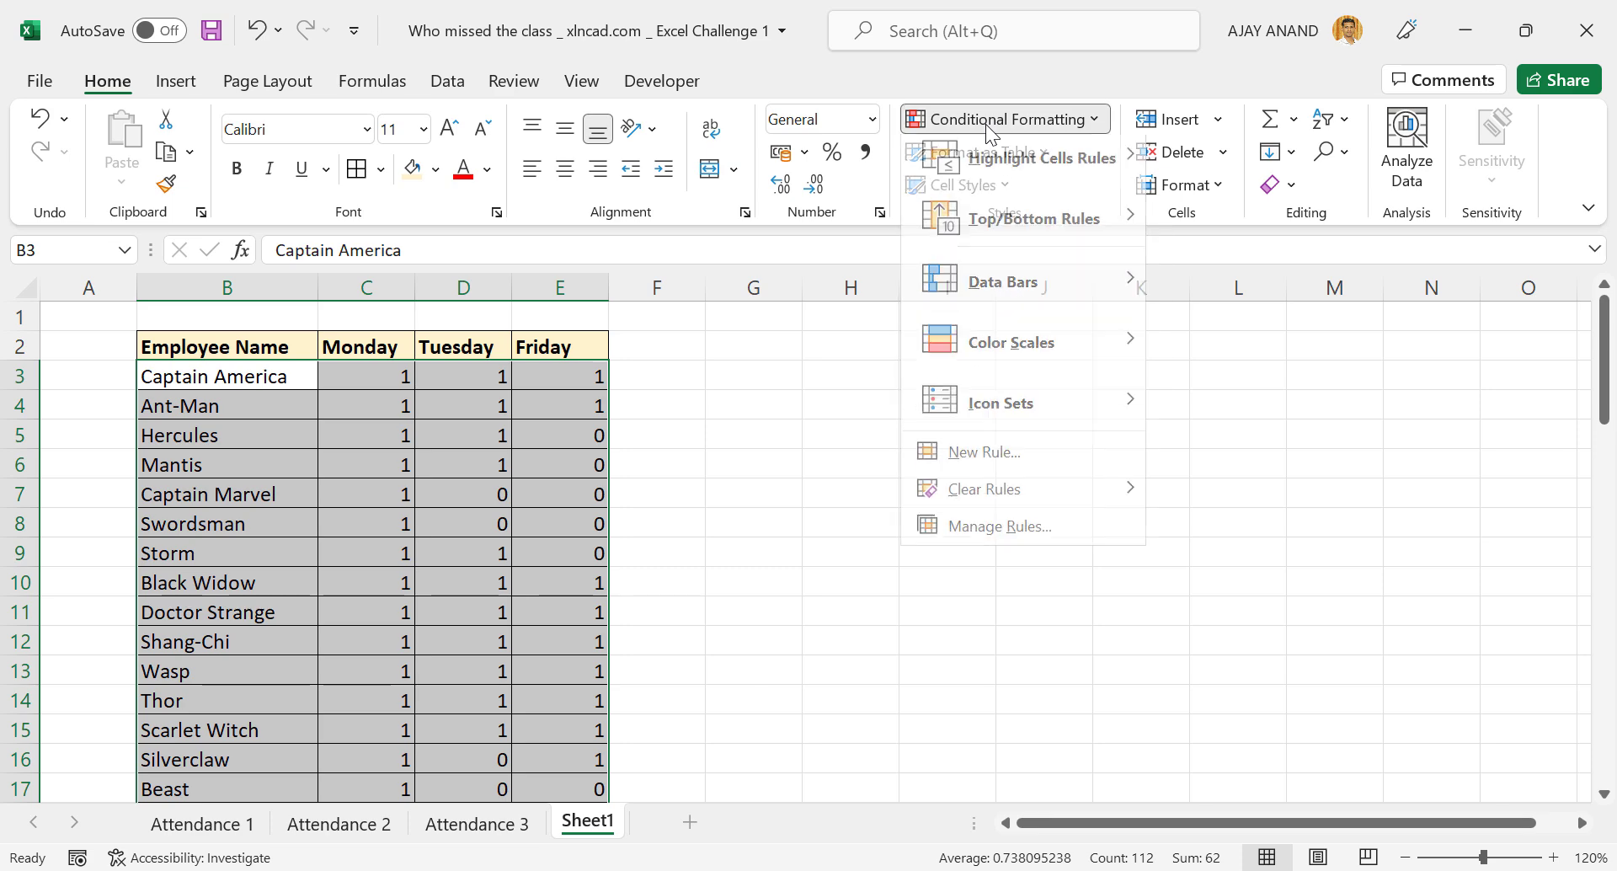
click(984, 466)
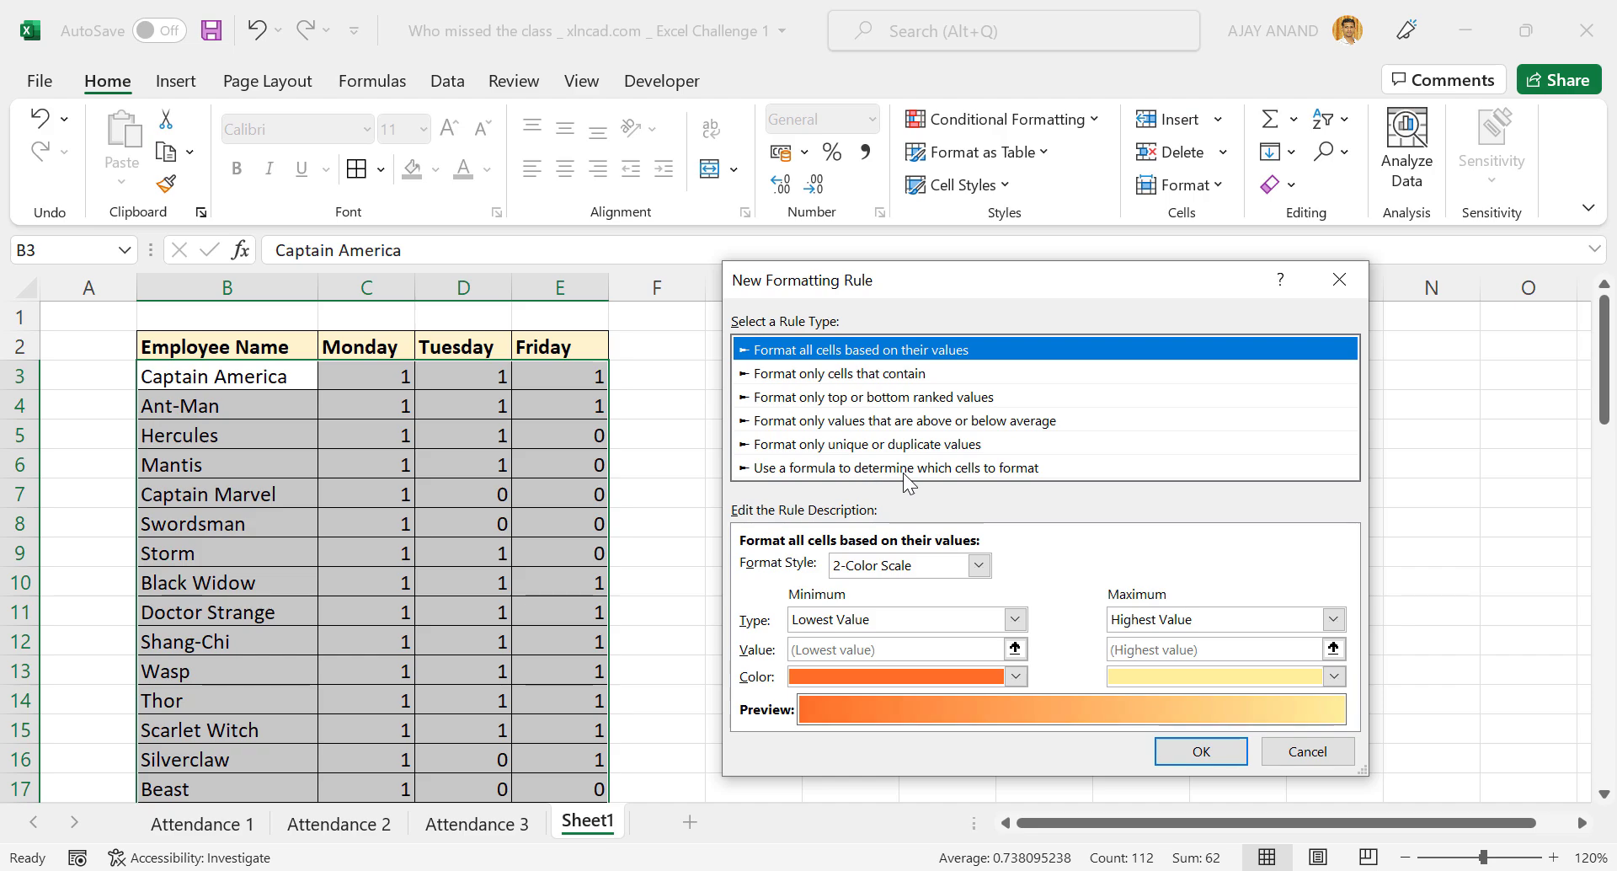
click(889, 468)
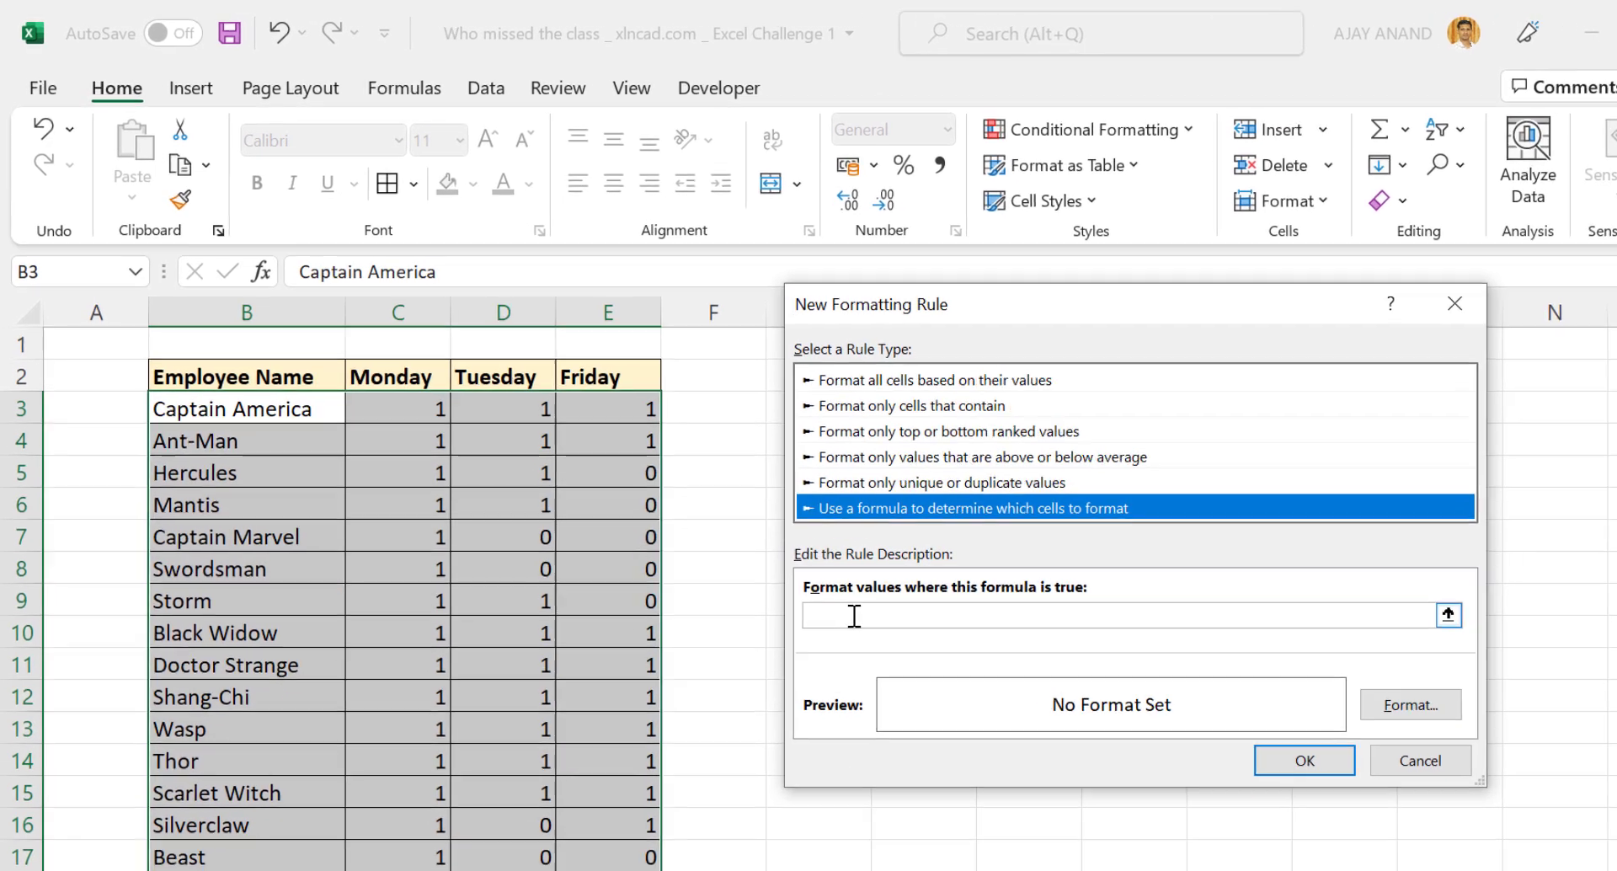
Step: Enter =SUM($C3:$E3)=3 as the rule's formula, with only the columns locked, to match employees who attended all three classes
click(854, 616)
text(=SUM()
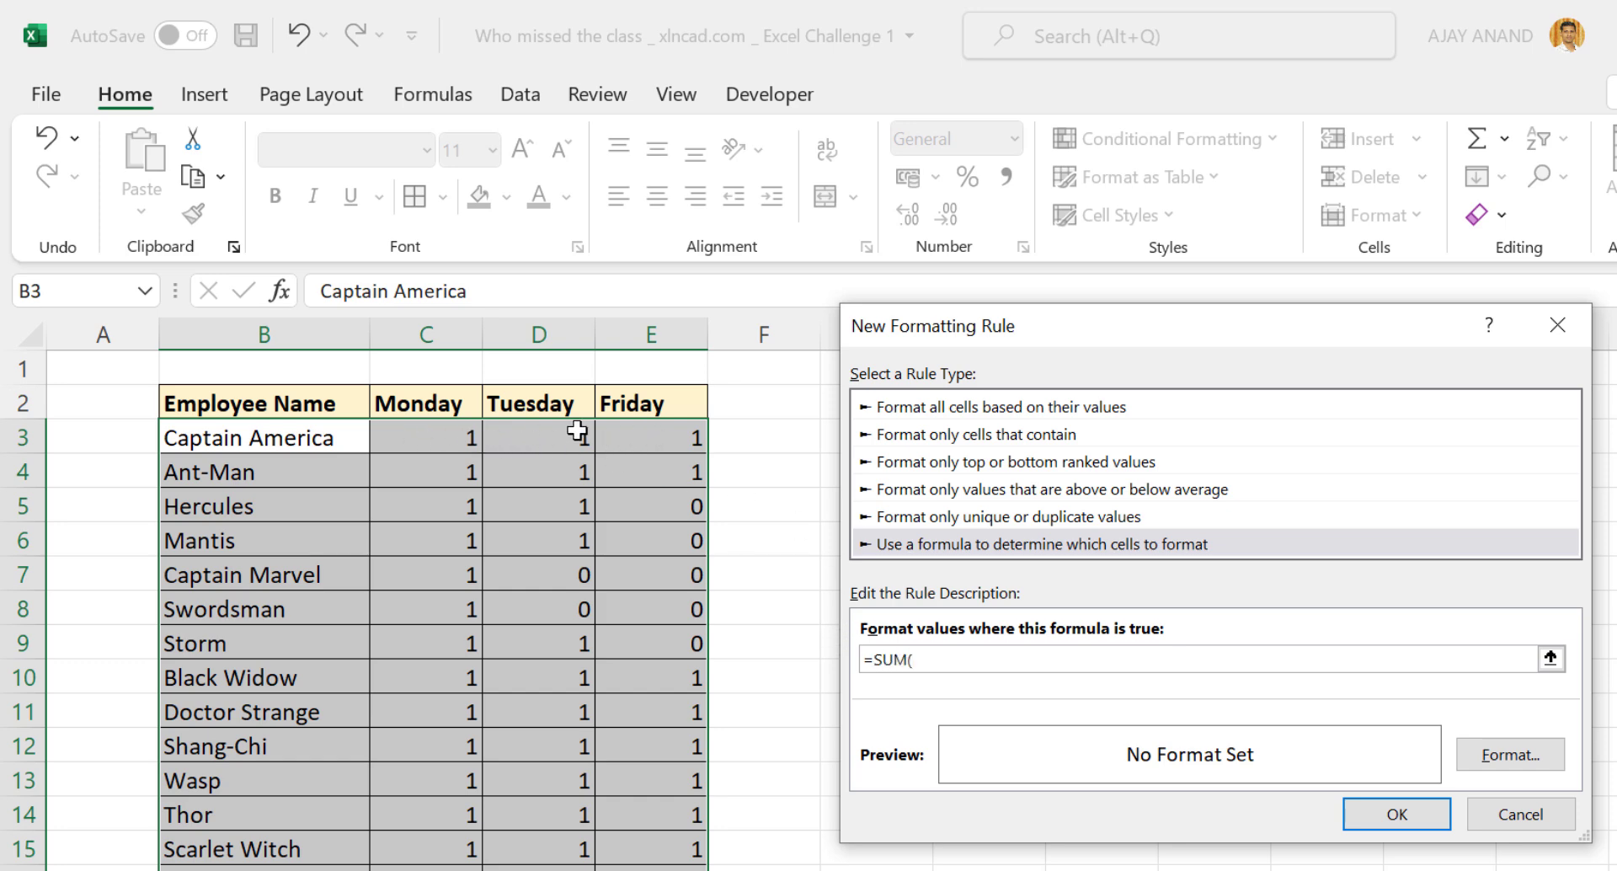
drag(429, 438, 666, 438)
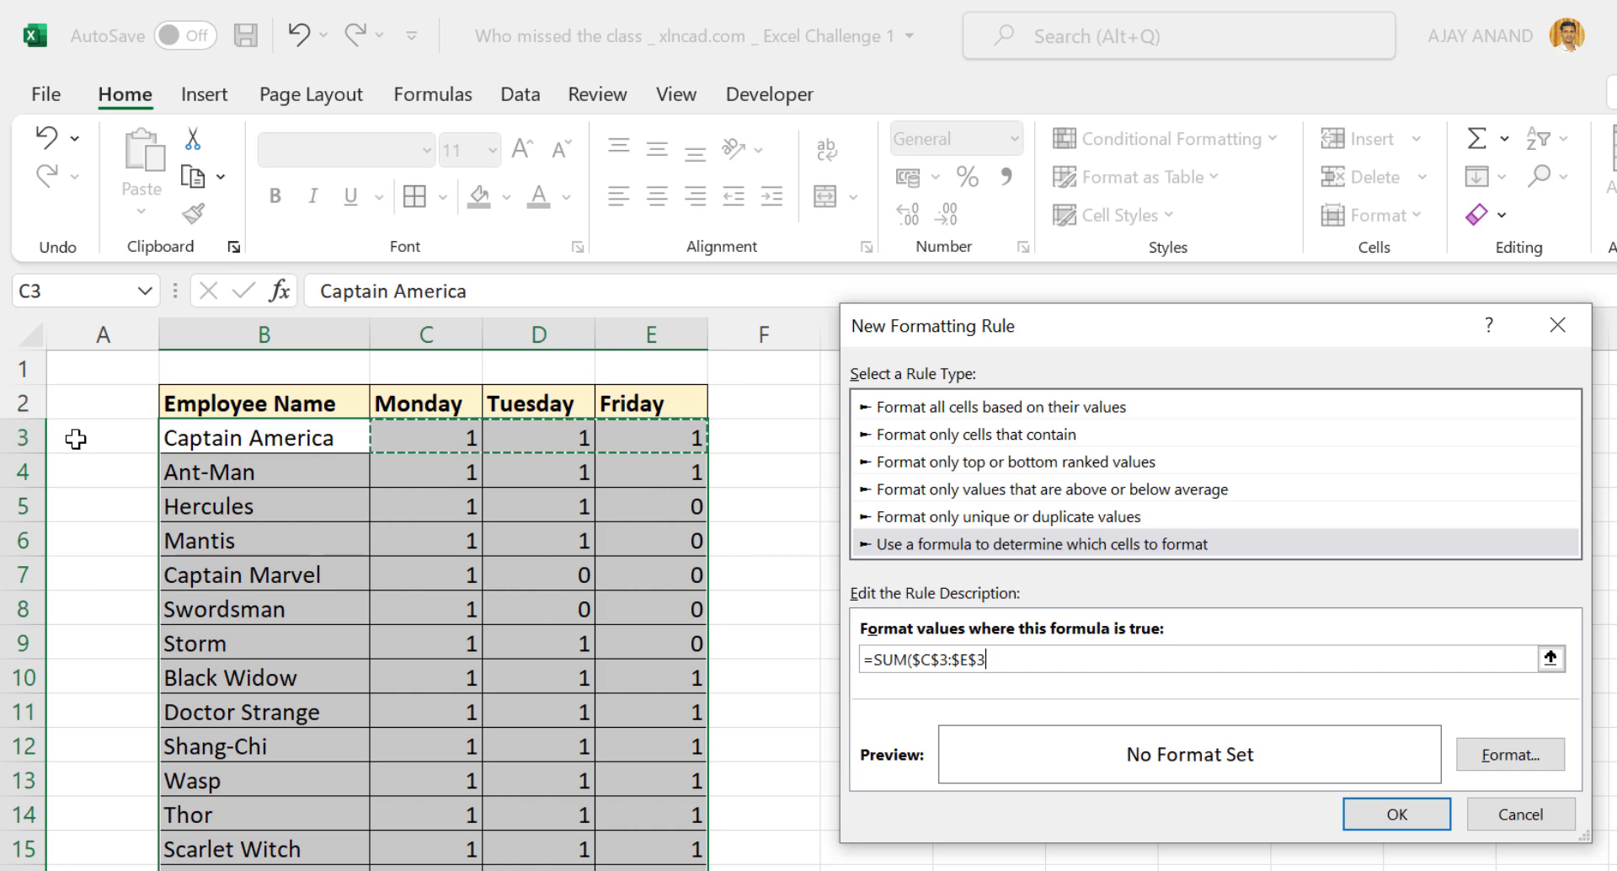
click(944, 660)
key(BackSpace)
click(972, 660)
key(BackSpace)
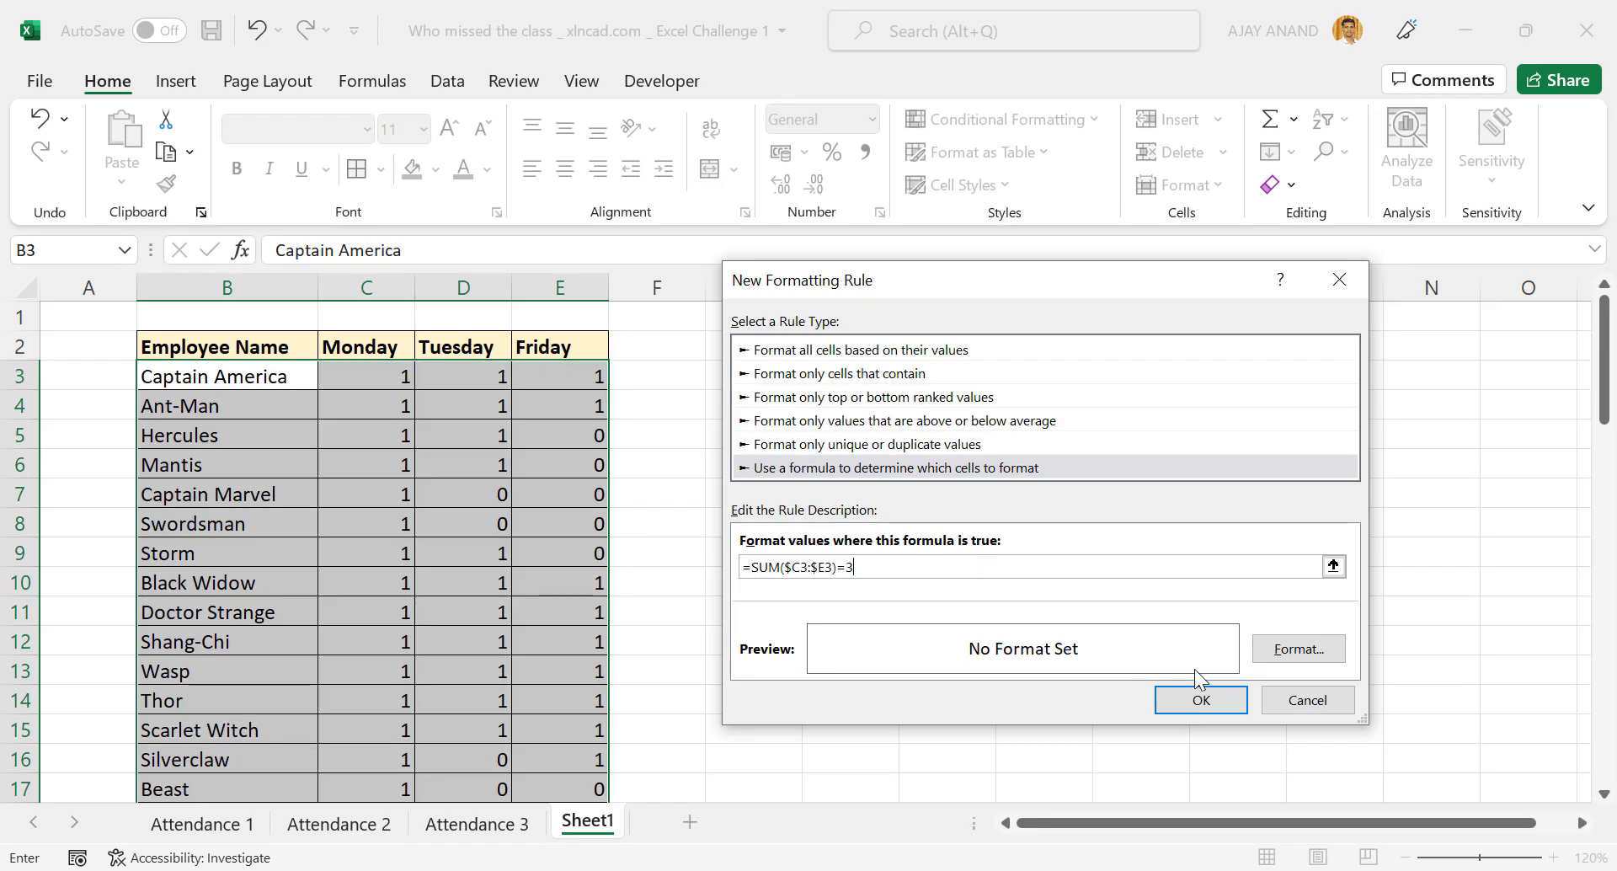
Step: Give the rule a light green background fill and apply it to the selected attendance table
click(1267, 659)
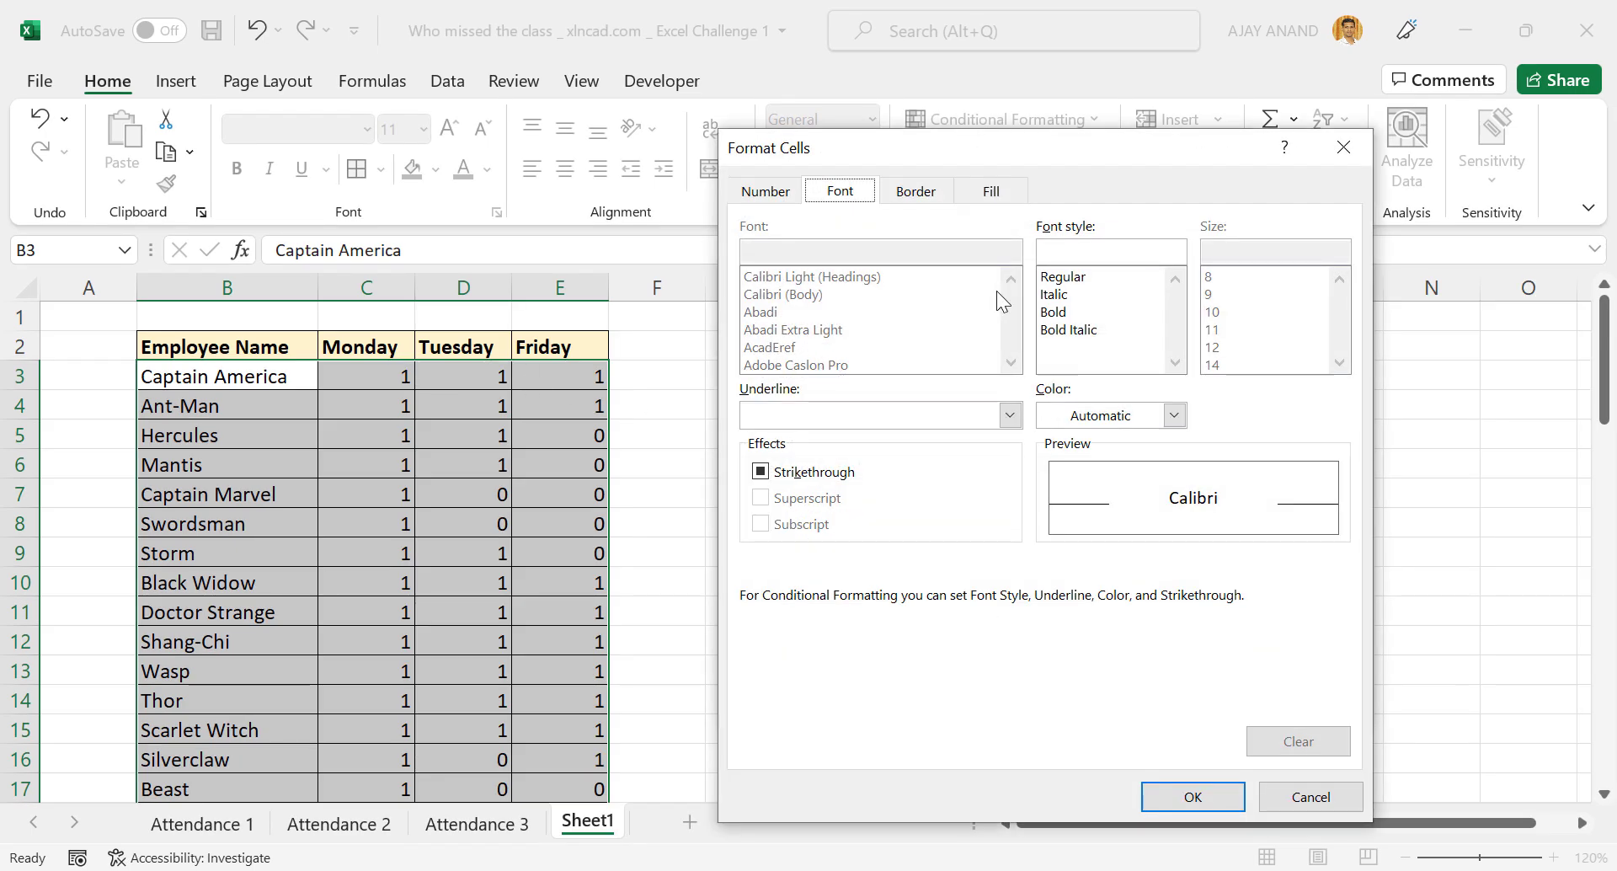
click(997, 195)
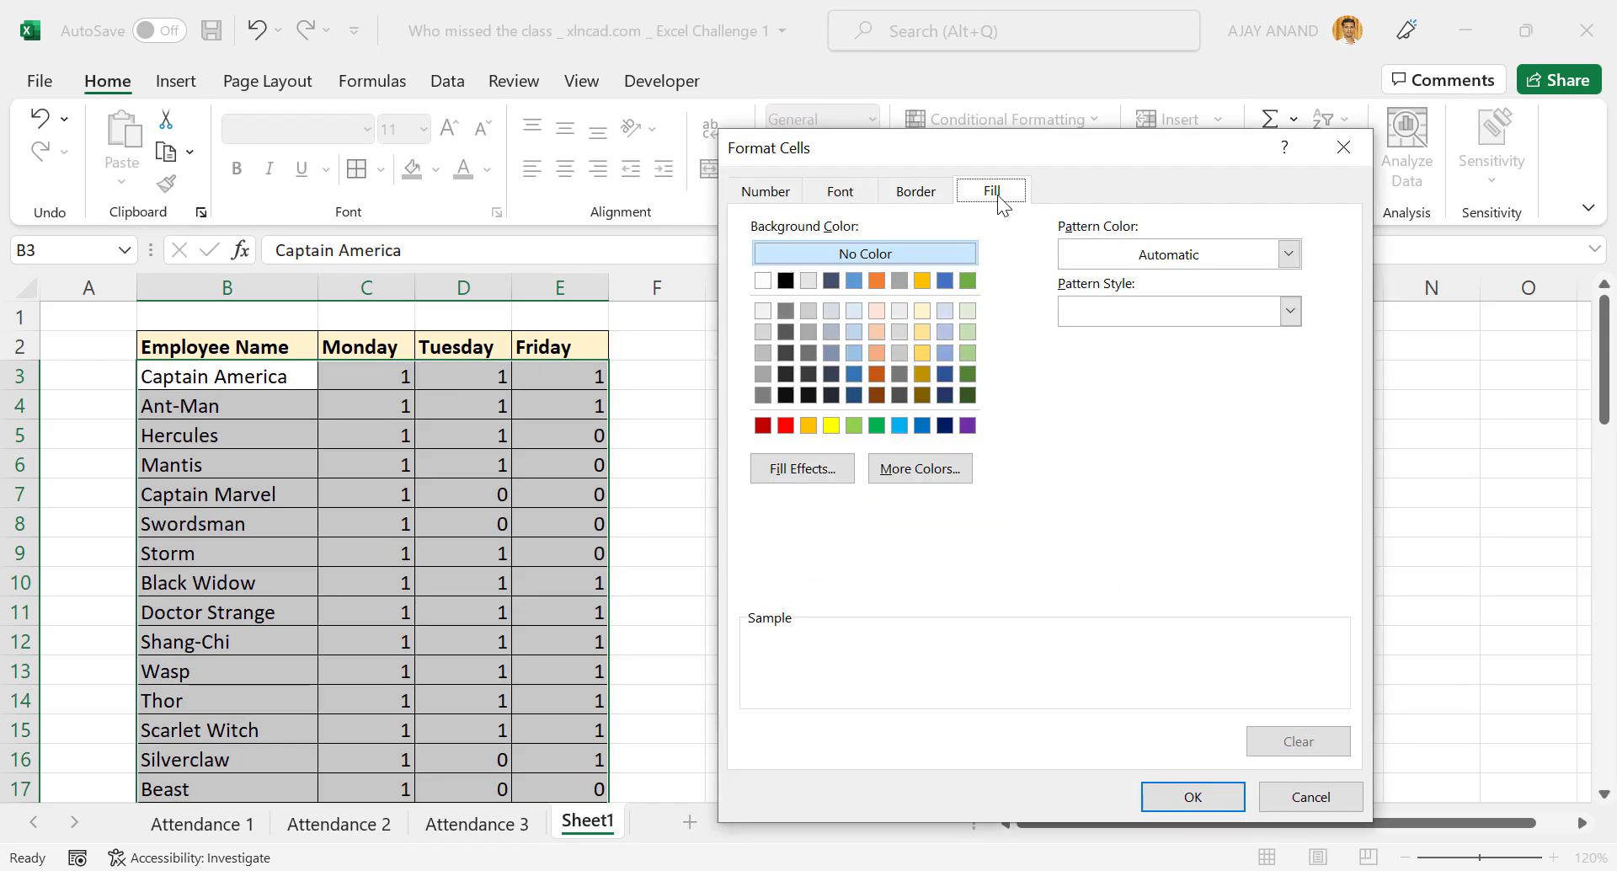
click(967, 310)
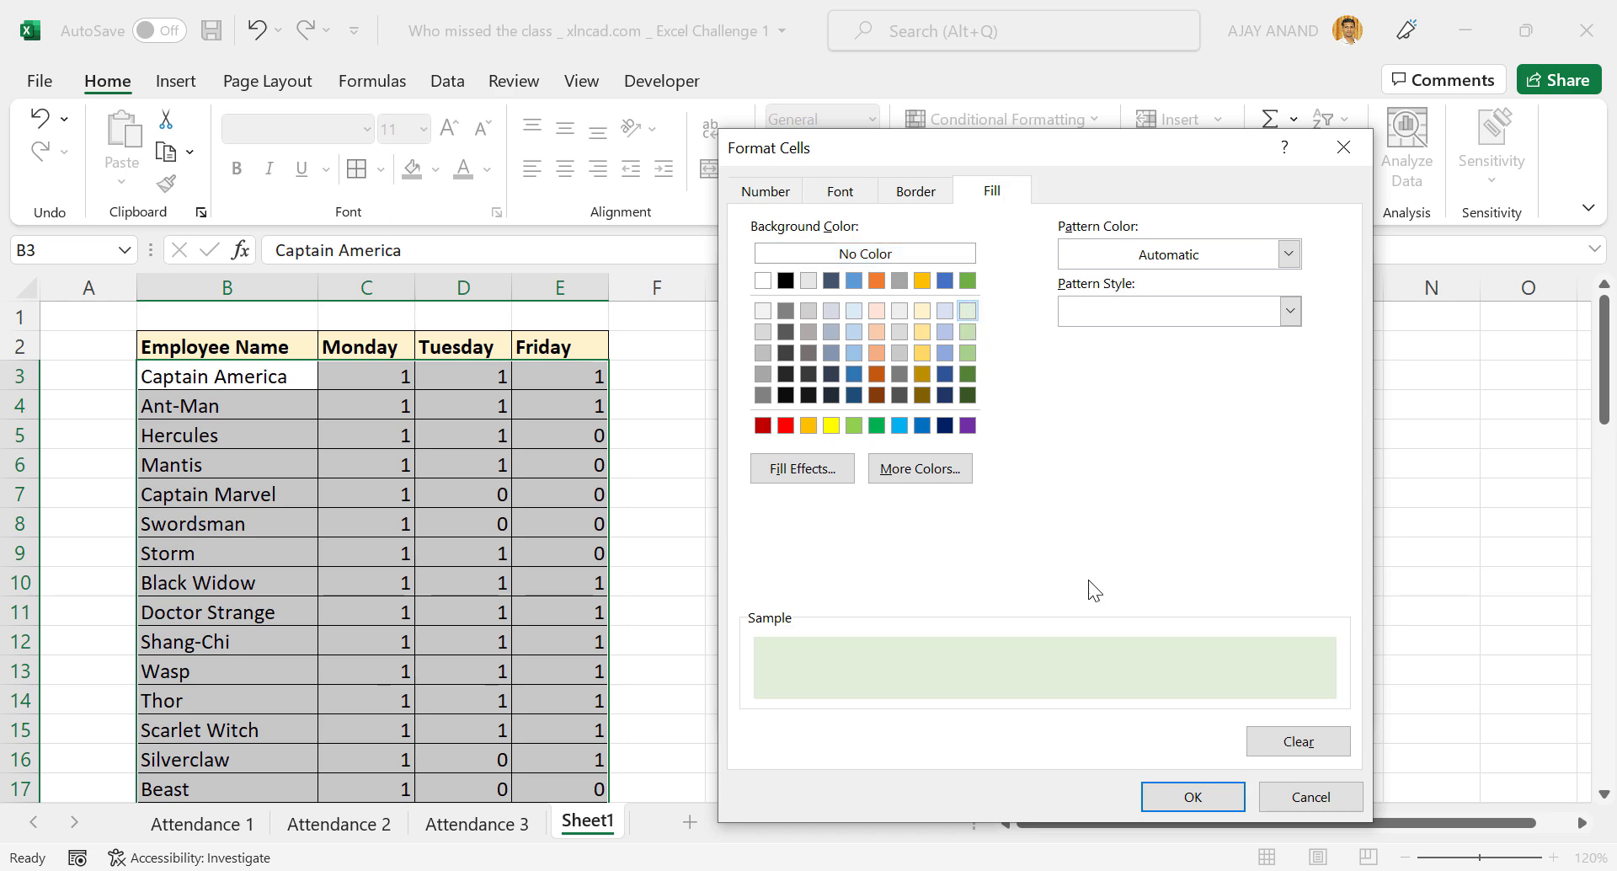
click(1167, 794)
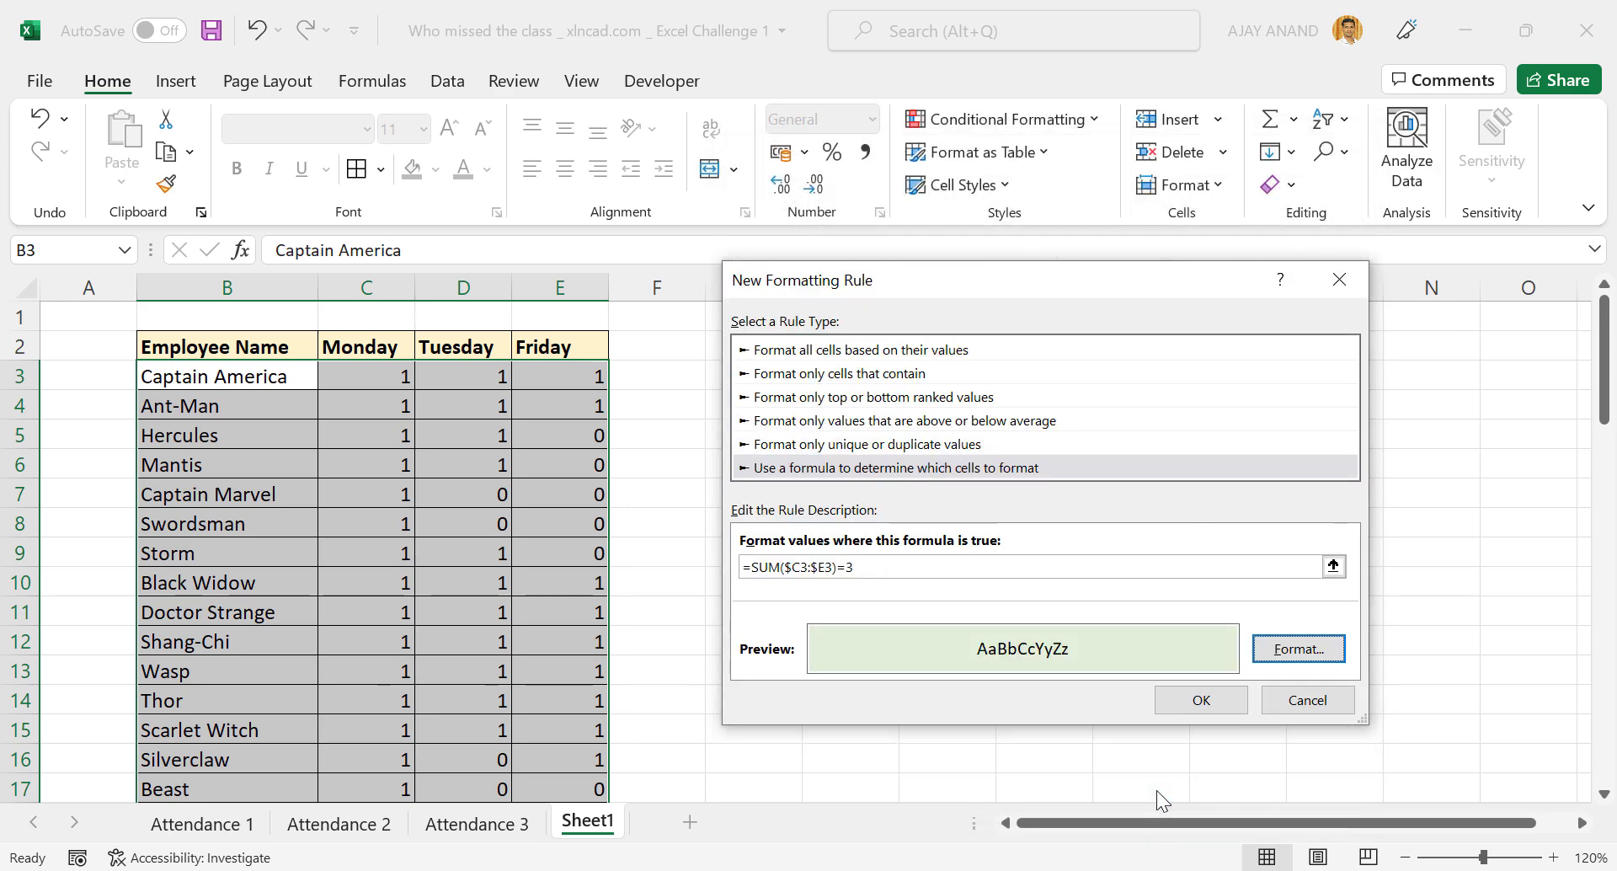
click(1176, 709)
click(556, 459)
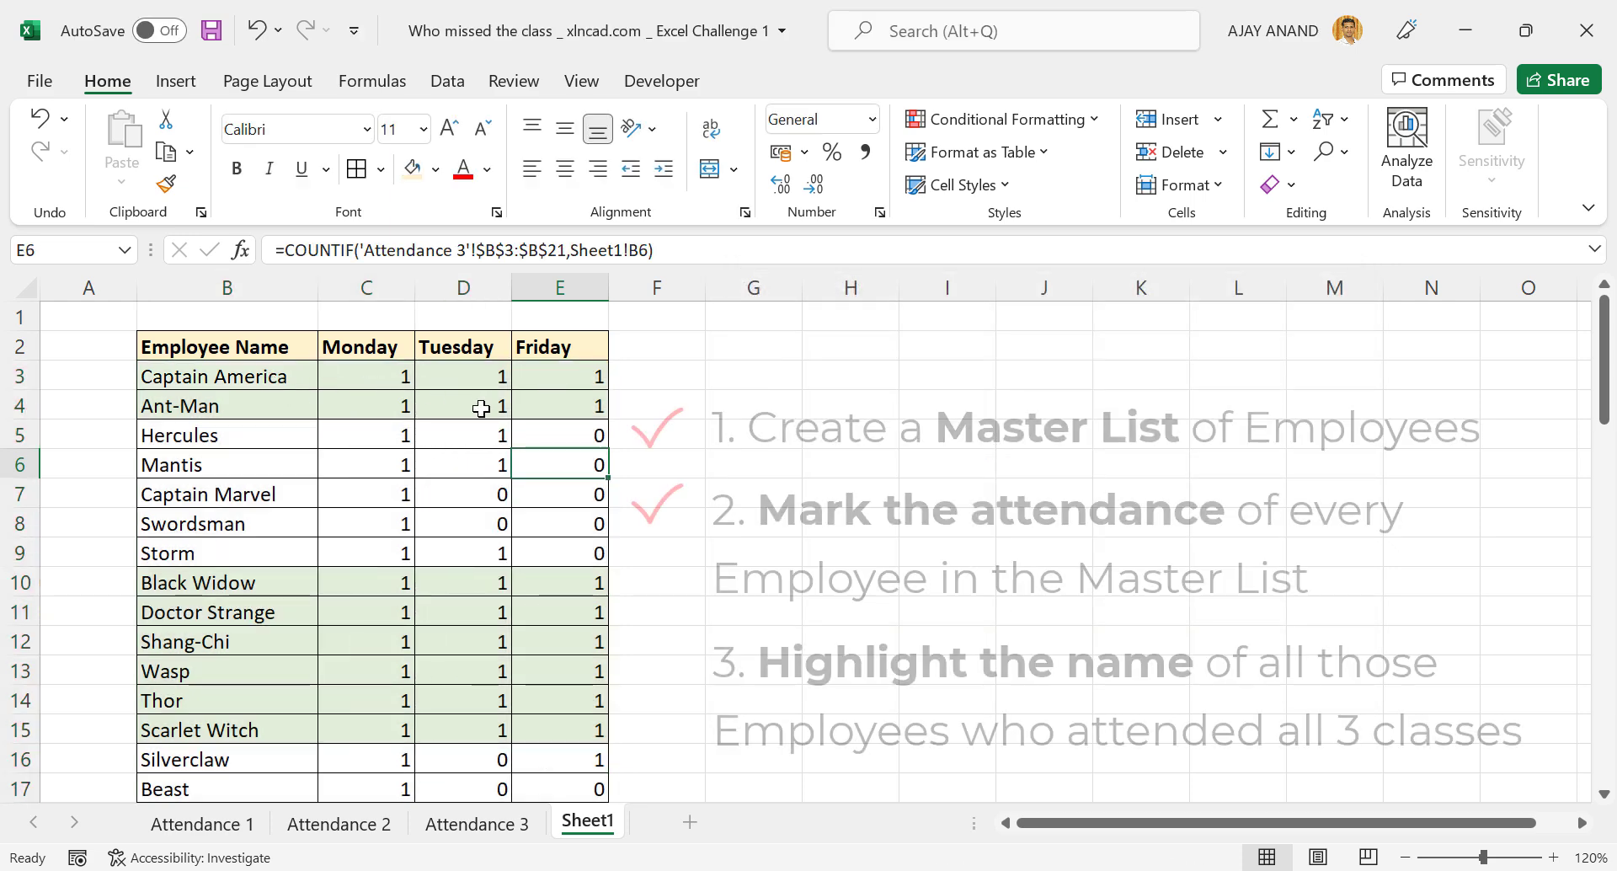
scroll(516, 406, down, 2)
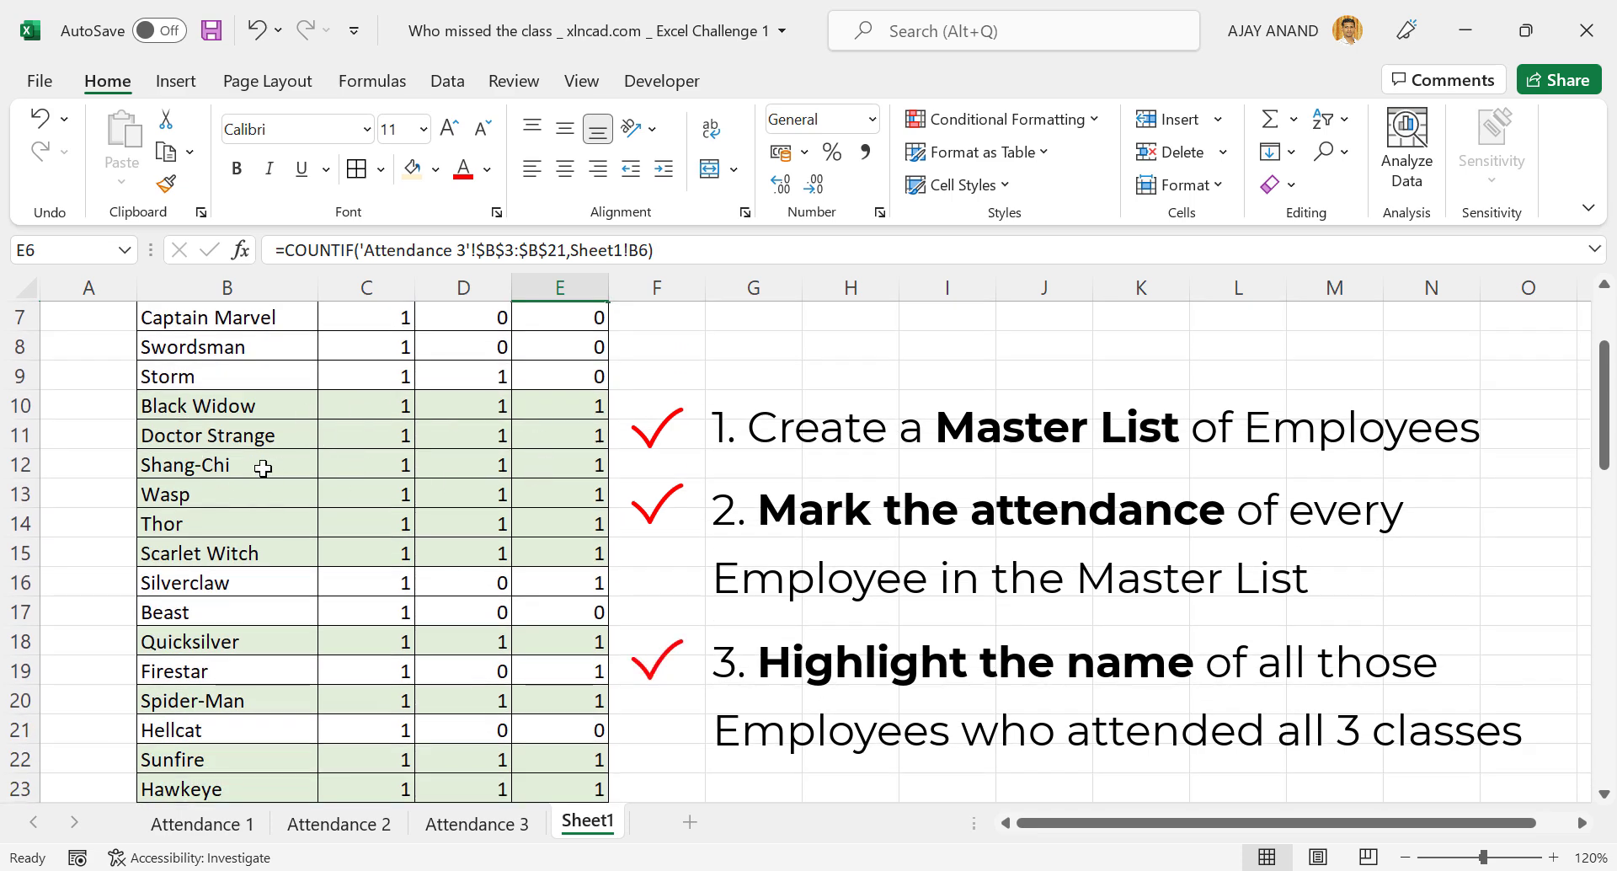
scroll(256, 497, down, 1)
scroll(539, 573, down, 2)
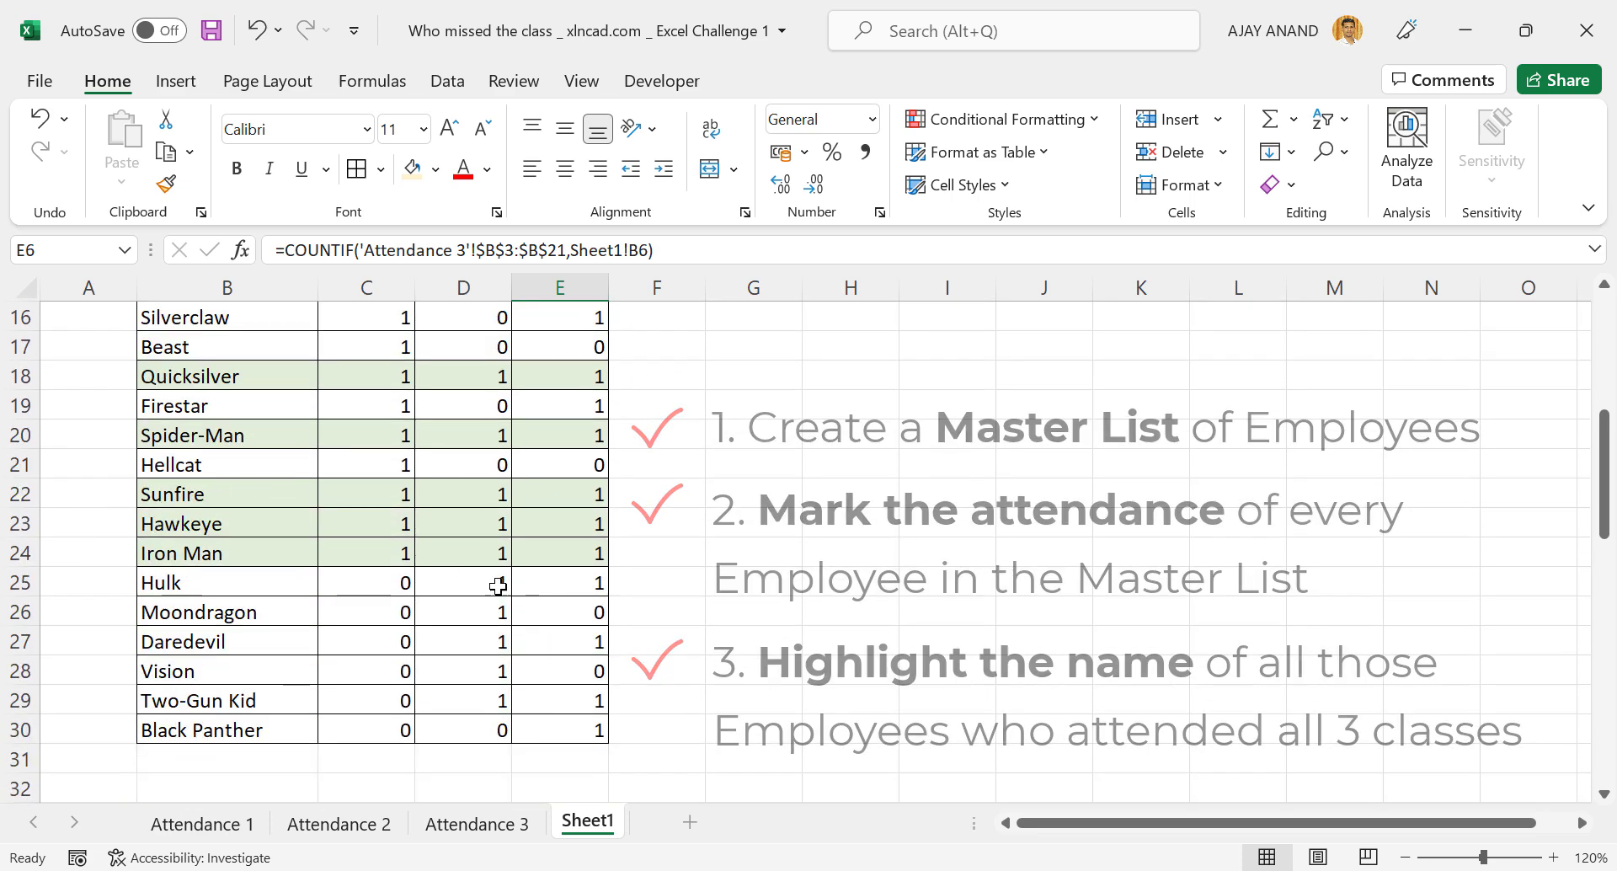
scroll(293, 552, up, 5)
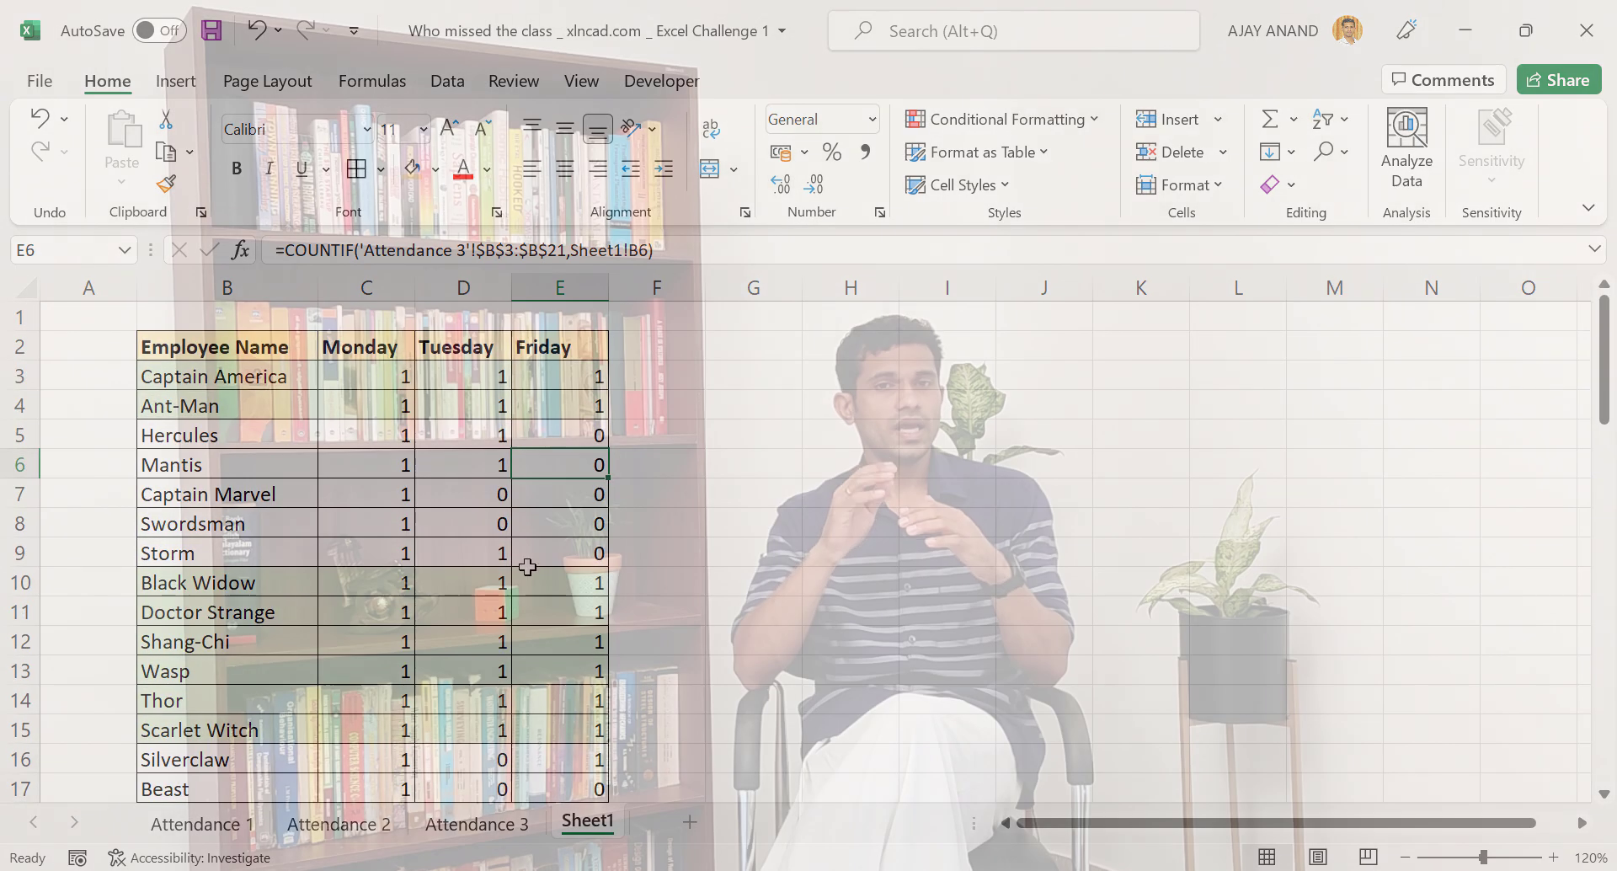